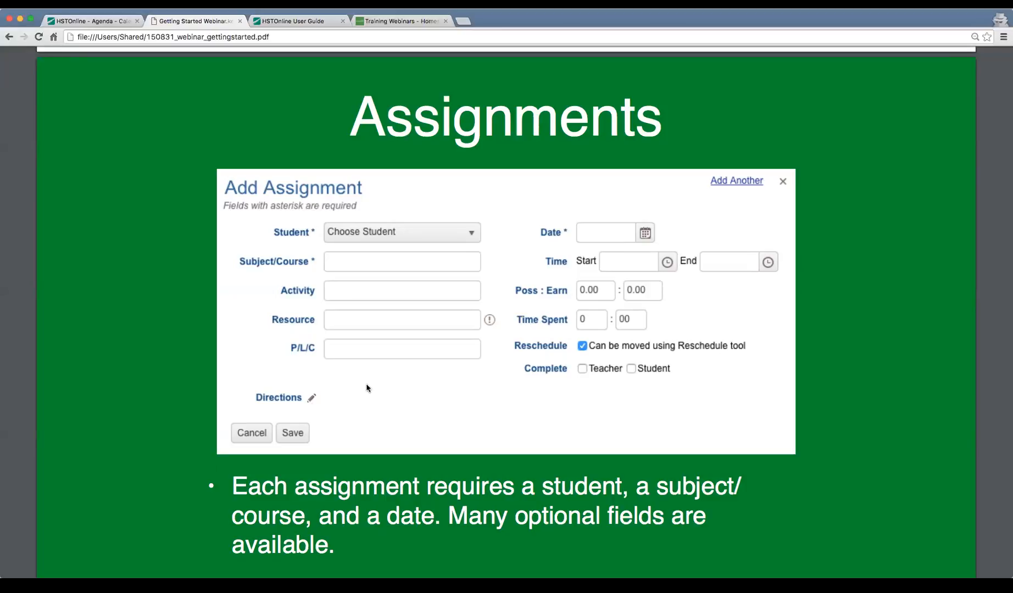
- Read the Assignments slides in the webinar PDF, from the required fields through marking complete to the demo outline
{"action": "scroll", "coordinate": [367, 388], "scroll_direction": "down", "scroll_amount": 8}
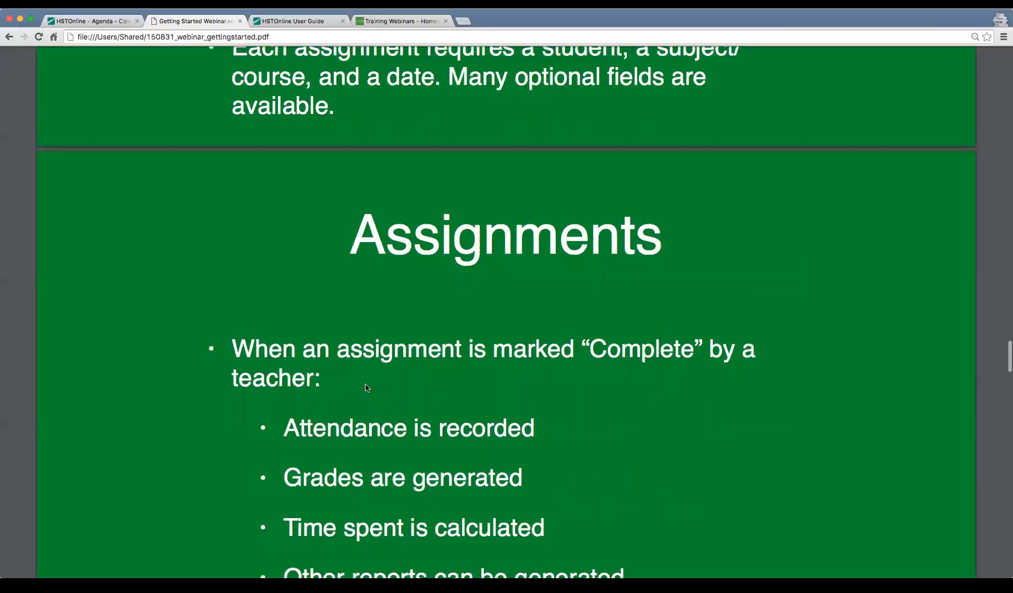
{"action": "scroll", "coordinate": [367, 388], "scroll_direction": "down", "scroll_amount": 2}
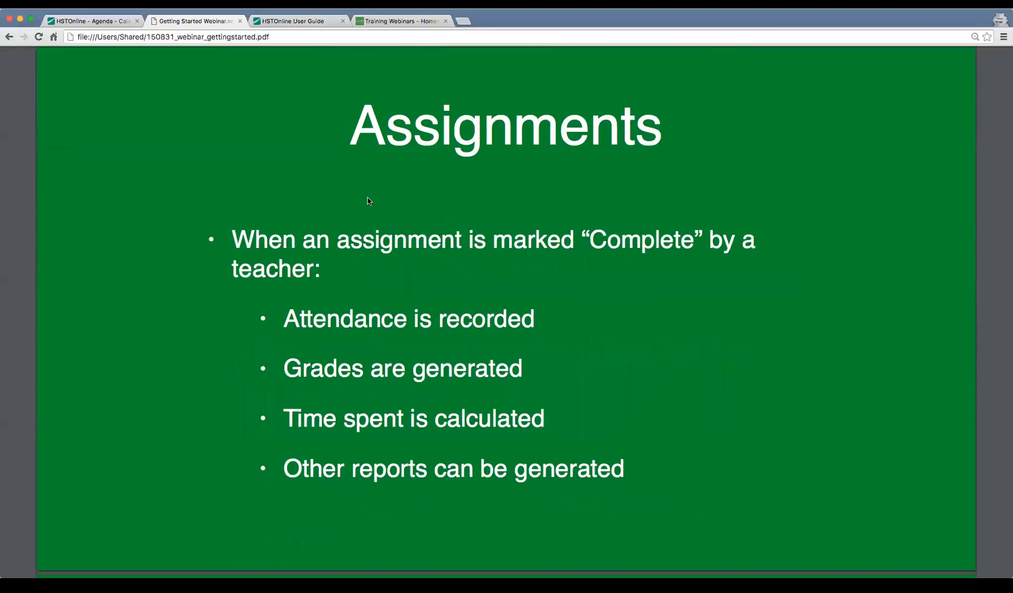
{"action": "scroll", "coordinate": [368, 200], "scroll_direction": "up", "scroll_amount": 2}
{"action": "scroll", "coordinate": [368, 202], "scroll_direction": "down", "scroll_amount": 1}
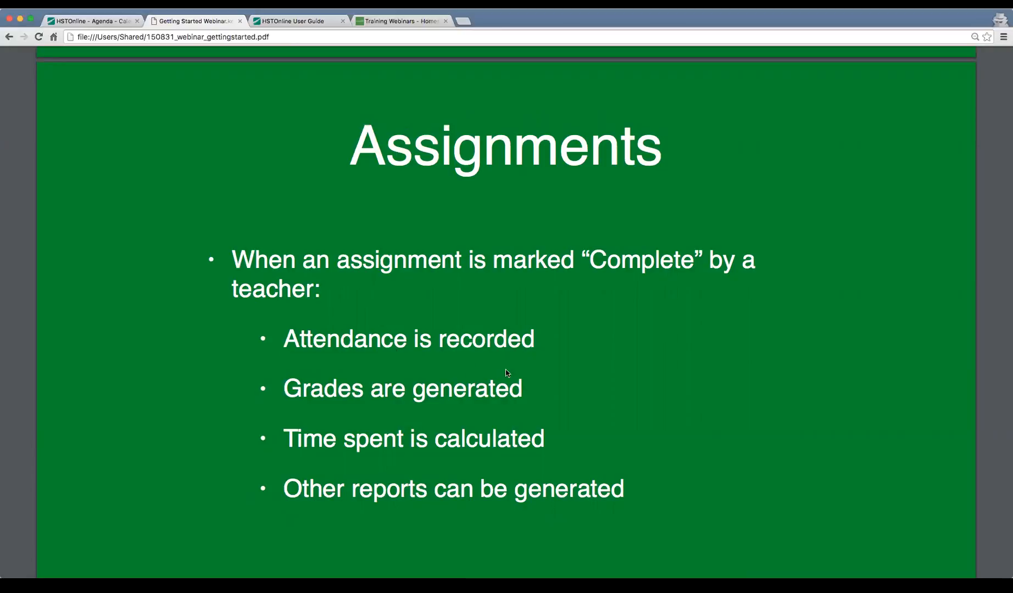
{"action": "scroll", "coordinate": [512, 373], "scroll_direction": "down", "scroll_amount": 3}
{"action": "scroll", "coordinate": [511, 373], "scroll_direction": "down", "scroll_amount": 6}
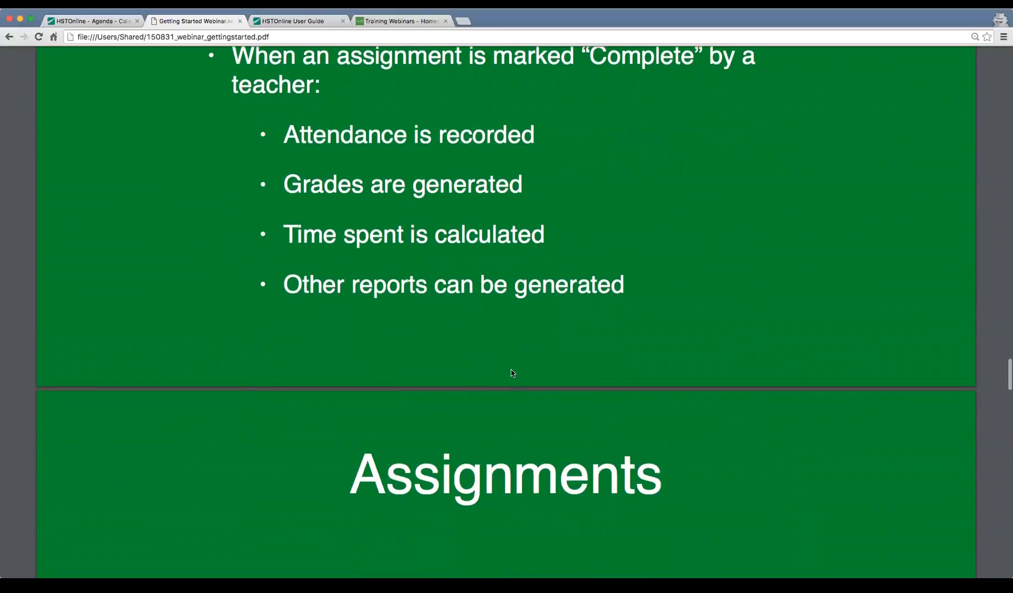
{"action": "scroll", "coordinate": [511, 373], "scroll_direction": "down", "scroll_amount": 1}
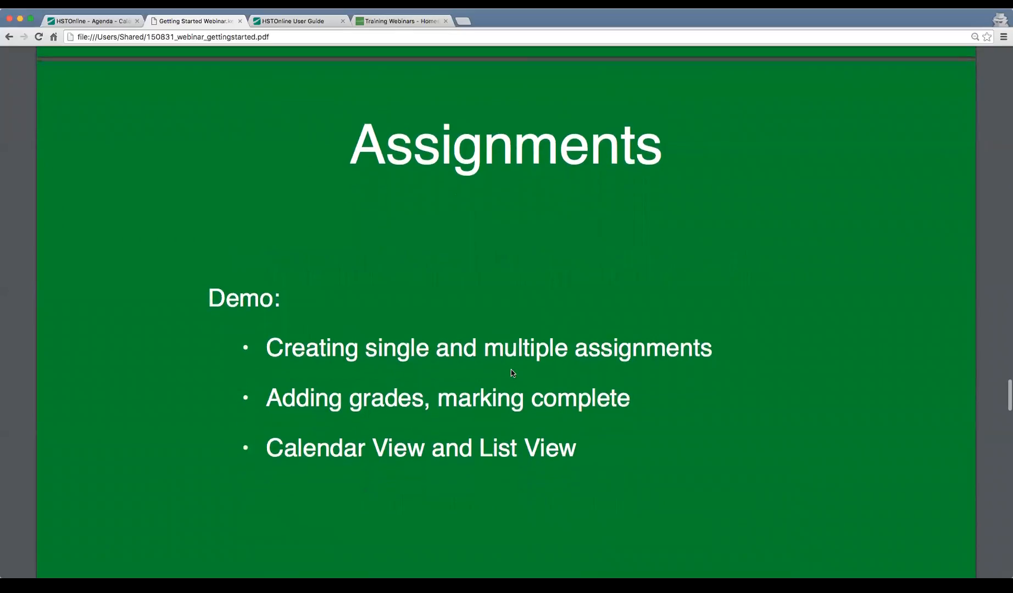
{"action": "scroll", "coordinate": [497, 364], "scroll_direction": "down", "scroll_amount": 1}
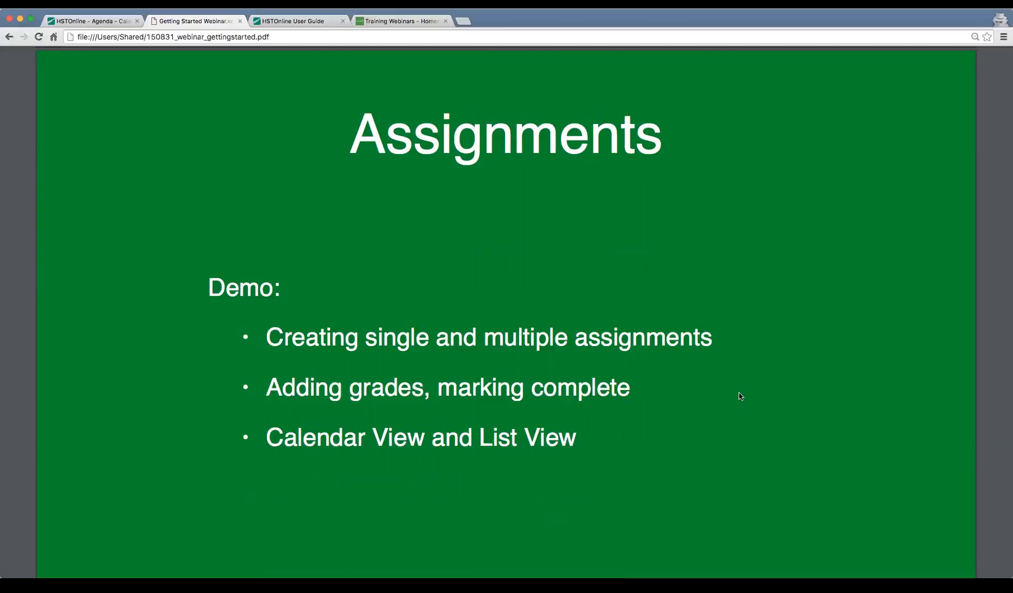
- Switch to Homeschool Tracker and open the Agenda - Calendar View at the current month
{"action": "key", "text": "ctrl+shift+Tab"}
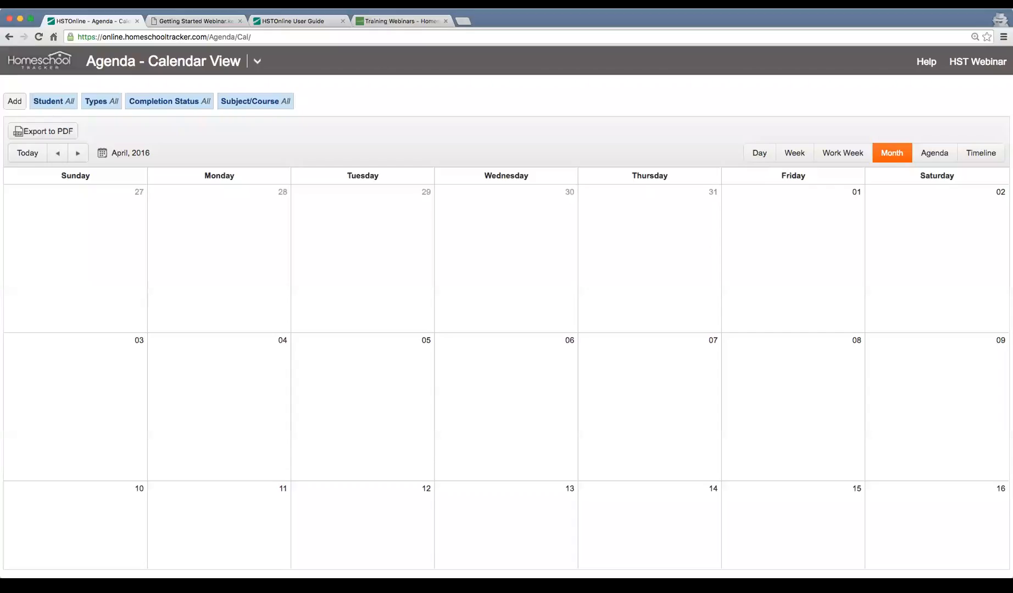
{"action": "left_click", "coordinate": [258, 61]}
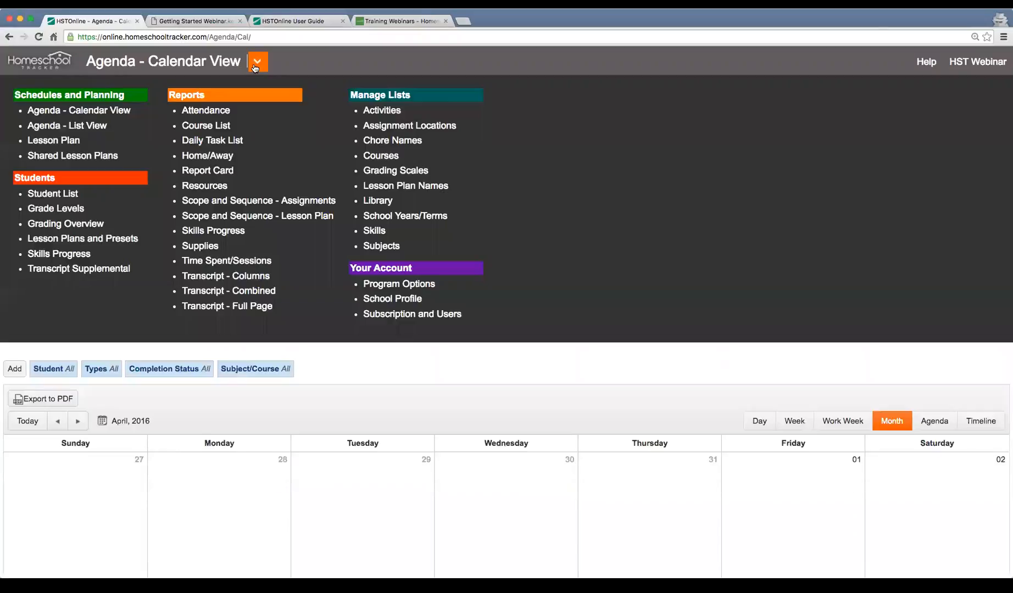
{"action": "left_click", "coordinate": [77, 113]}
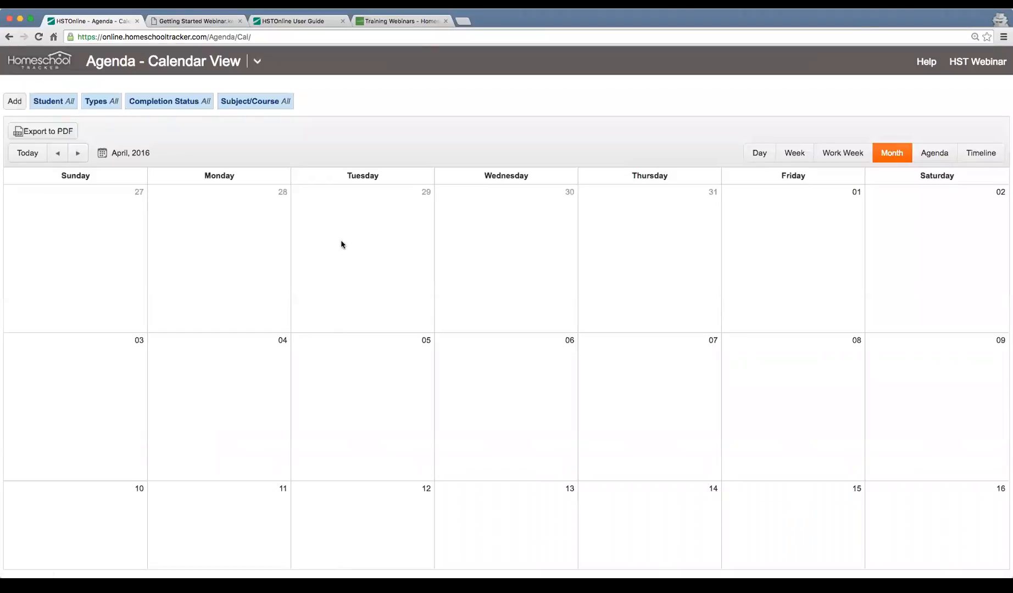
{"action": "scroll", "coordinate": [340, 250], "scroll_direction": "down", "scroll_amount": 2}
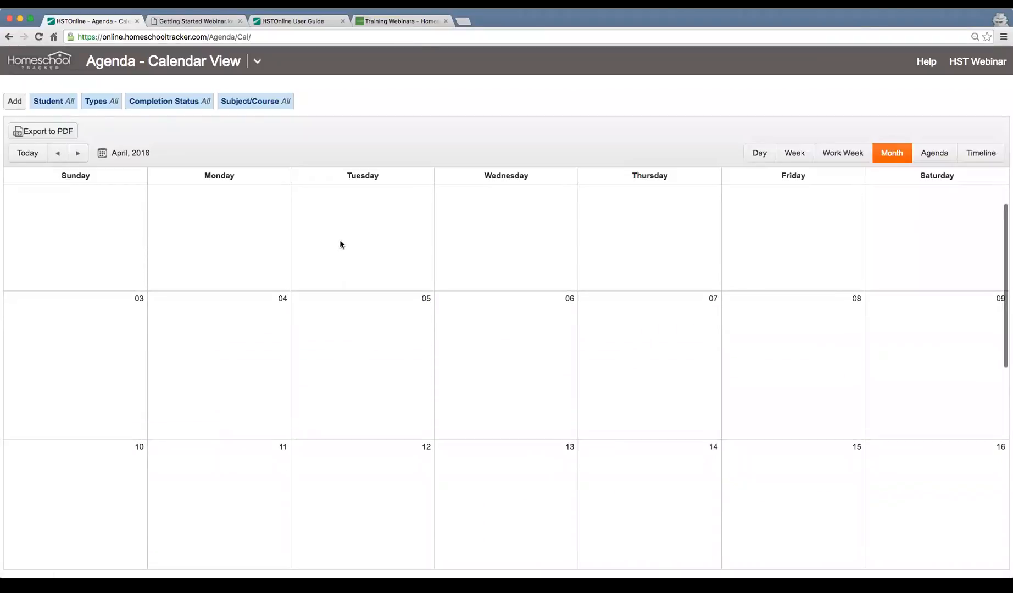
{"action": "left_click", "coordinate": [31, 158]}
- Start a single assignment for the first listed student with History/Ancient History 1 as the subject/course
{"action": "left_click", "coordinate": [9, 105]}
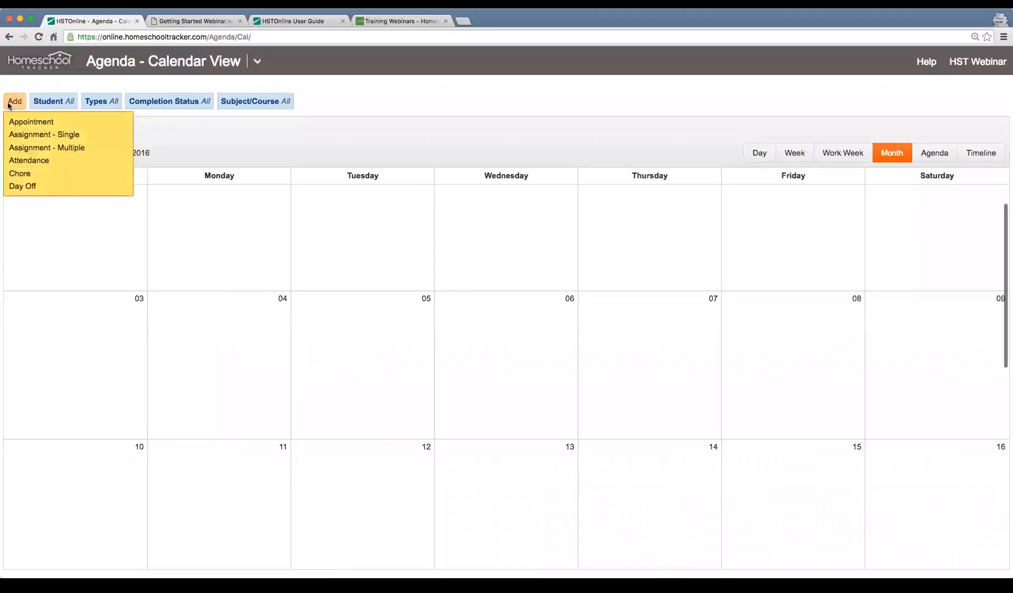
{"action": "left_click", "coordinate": [98, 138]}
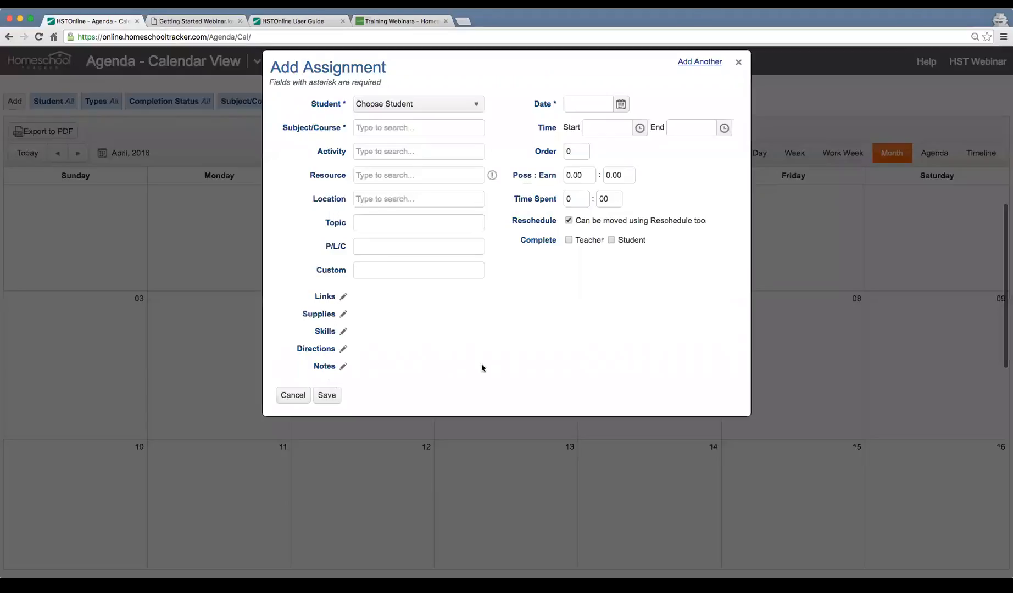
{"action": "left_click", "coordinate": [429, 105]}
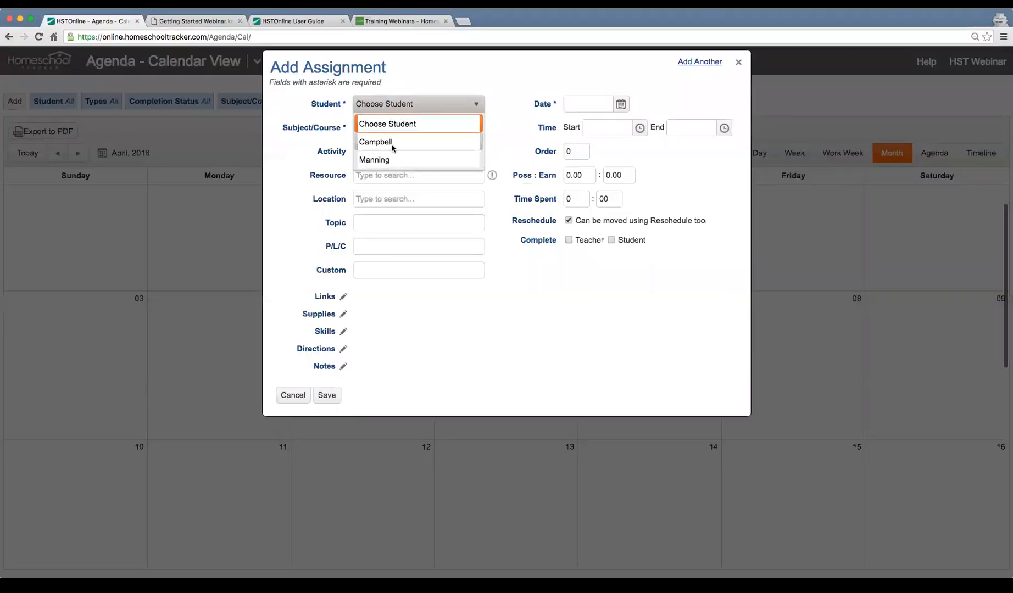
{"action": "left_click", "coordinate": [415, 144]}
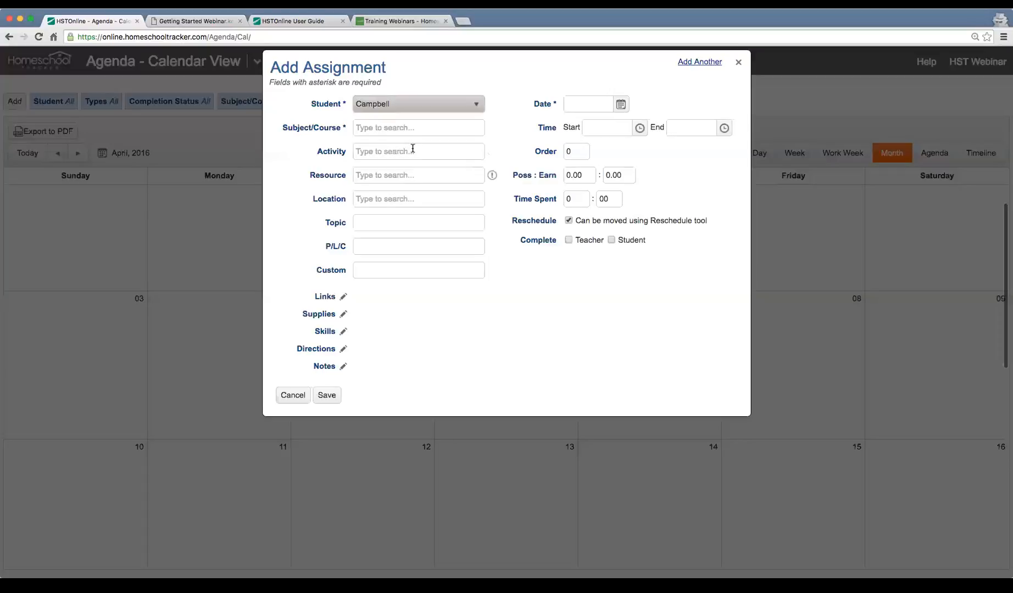
{"action": "left_click", "coordinate": [450, 127]}
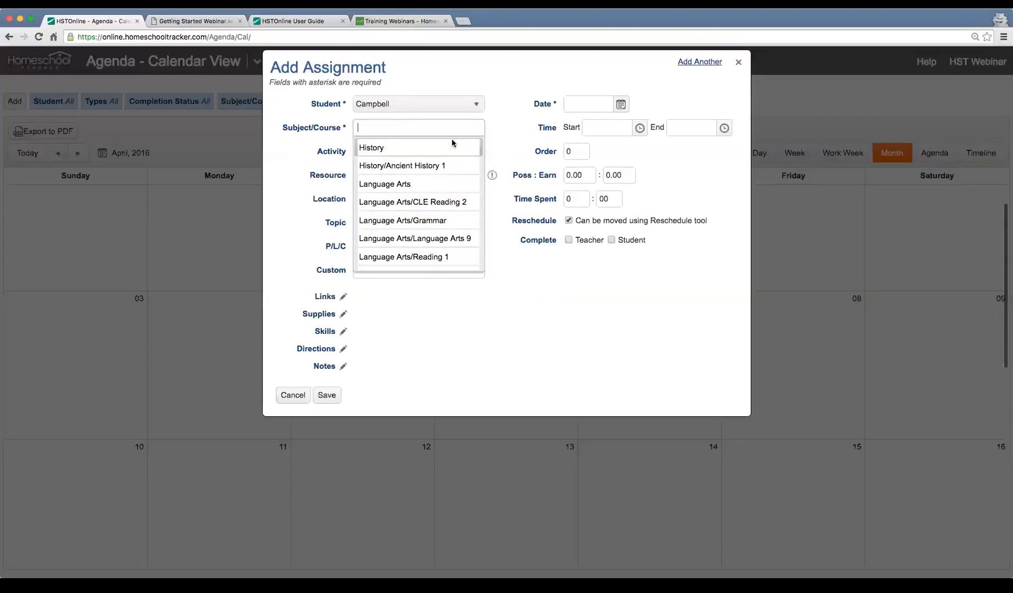
{"action": "left_click", "coordinate": [438, 165]}
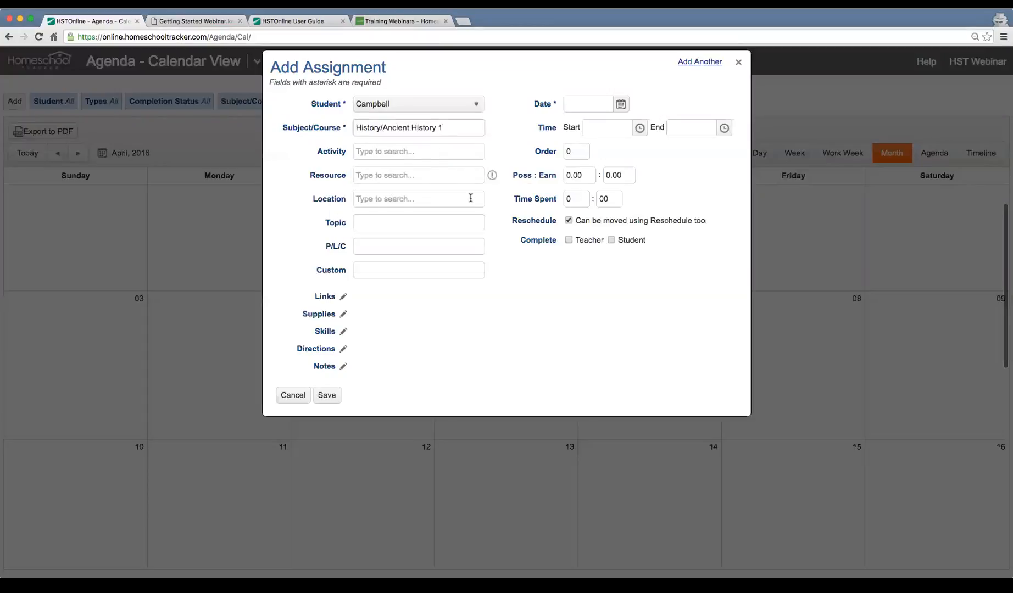
- Set the new assignment's activity to Lesson
{"action": "left_click", "coordinate": [431, 149]}
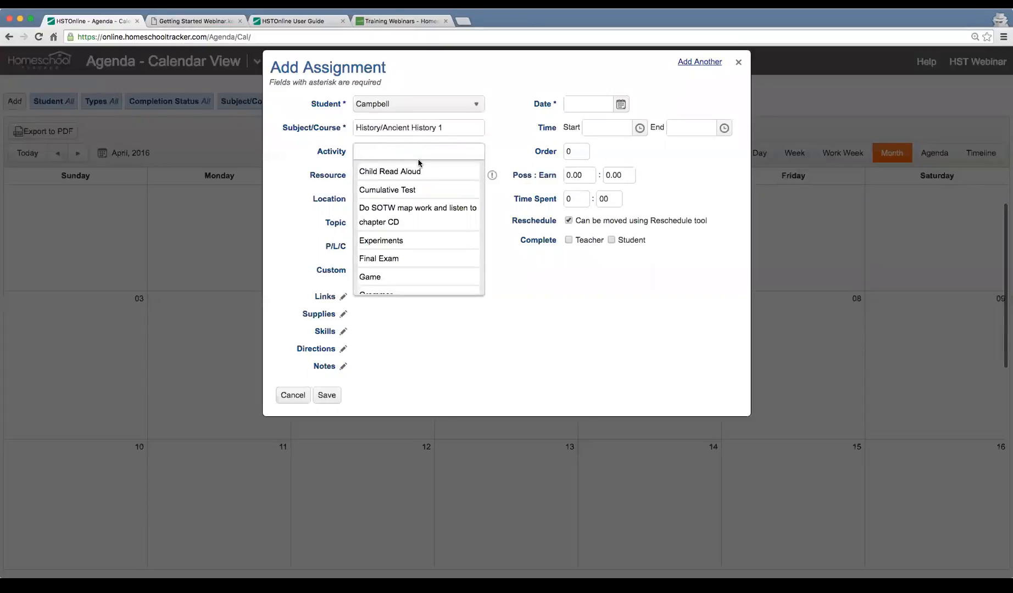
{"action": "key", "text": "BackSpace"}
{"action": "type", "text": "less"}
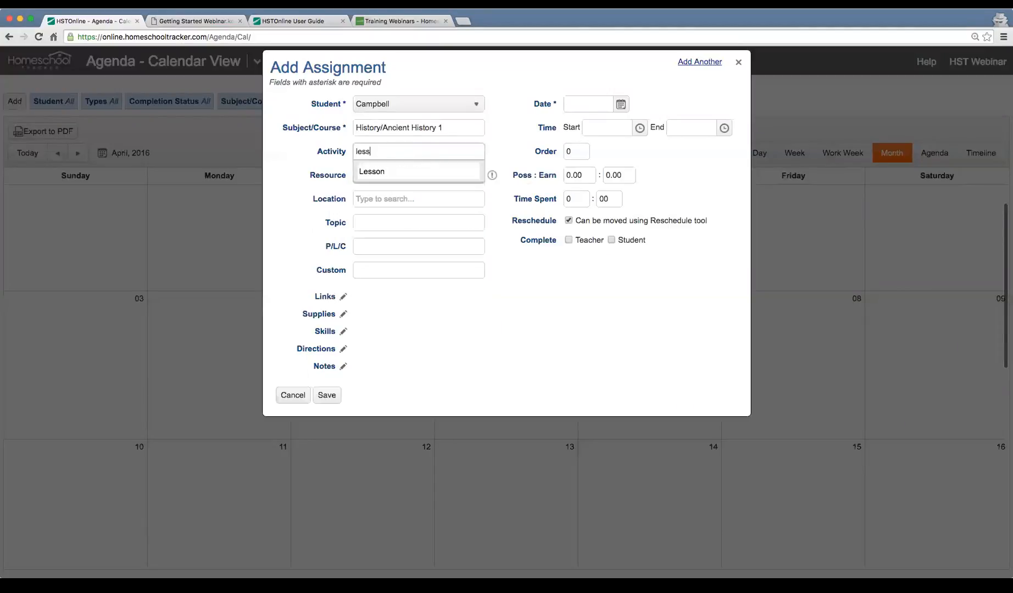
{"action": "left_click", "coordinate": [414, 177]}
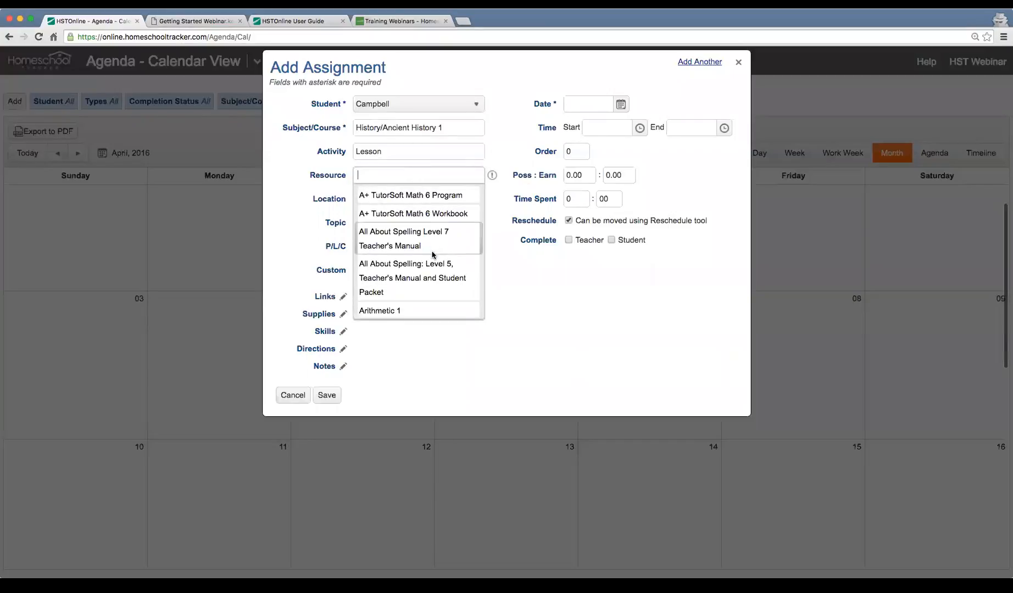
- Set the resource to All About Spelling: Level 5, Teacher's Manual and Student Packet, and enter Chapter 1 as the P/L/C
{"action": "scroll", "coordinate": [428, 244], "scroll_direction": "down", "scroll_amount": 3}
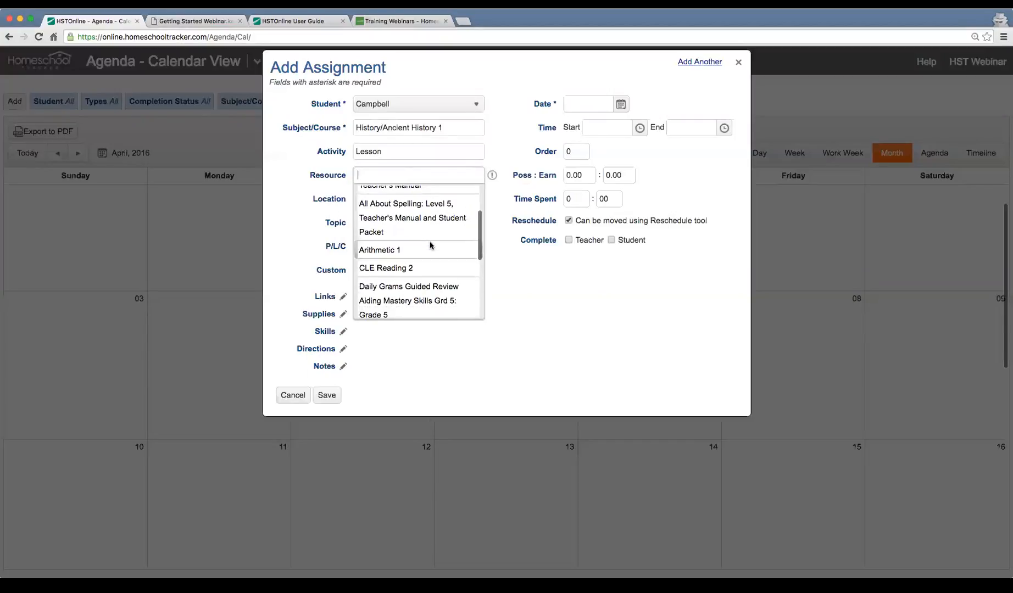
{"action": "left_click", "coordinate": [430, 245]}
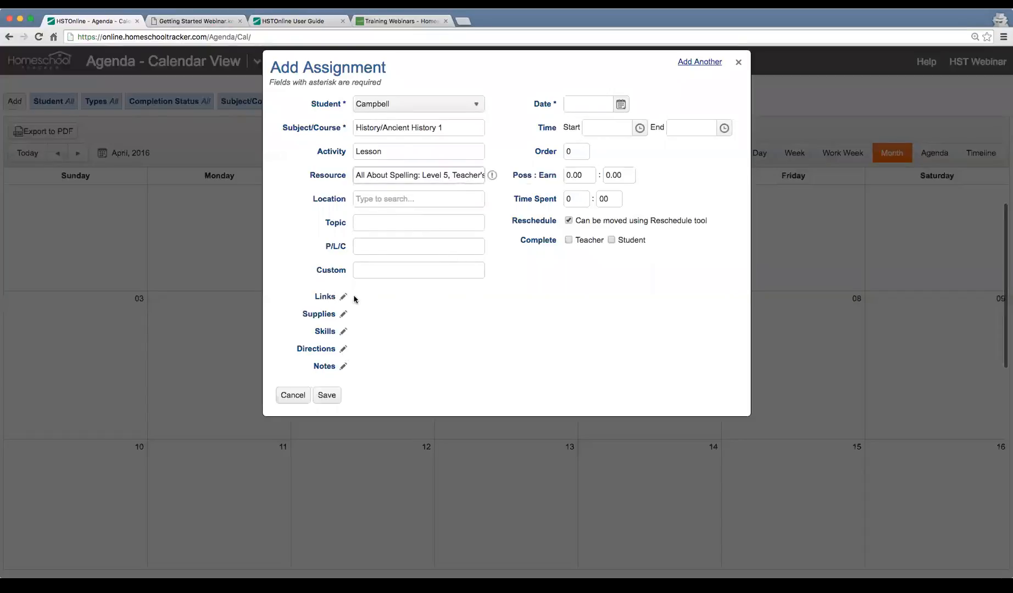
{"action": "left_click", "coordinate": [397, 247]}
{"action": "type", "text": "Chapter 1"}
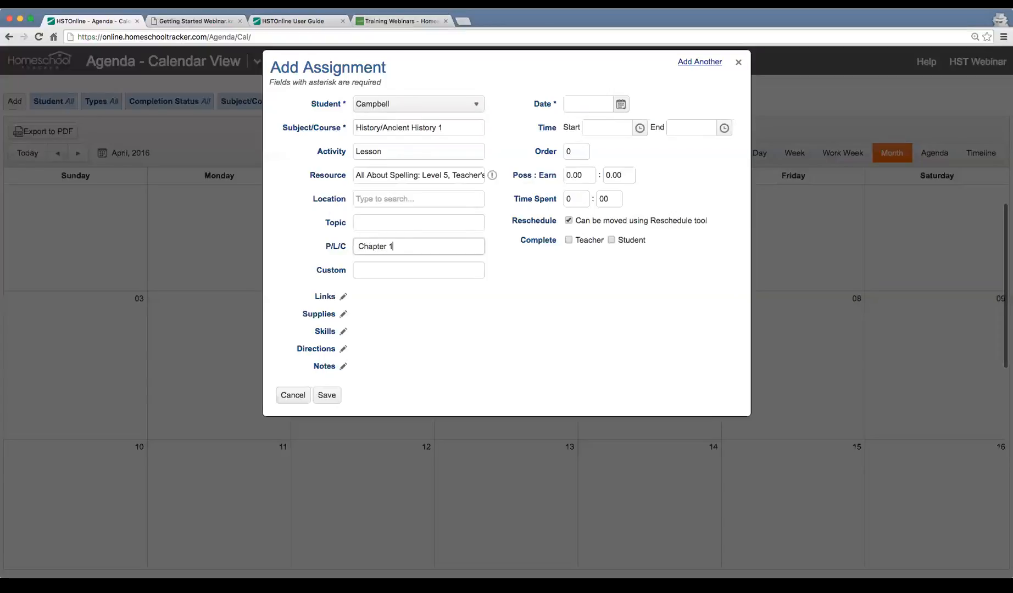
- Schedule the assignment for 4/26/2016 from 8:00 AM to 10:00 AM
{"action": "left_click", "coordinate": [621, 102]}
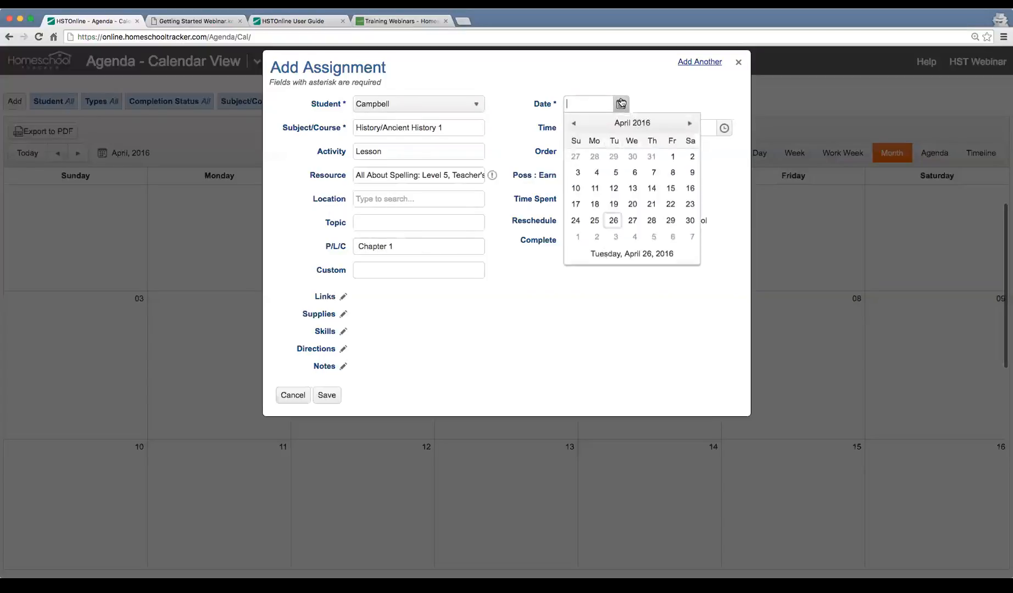
{"action": "left_click", "coordinate": [620, 254]}
{"action": "left_click", "coordinate": [639, 128]}
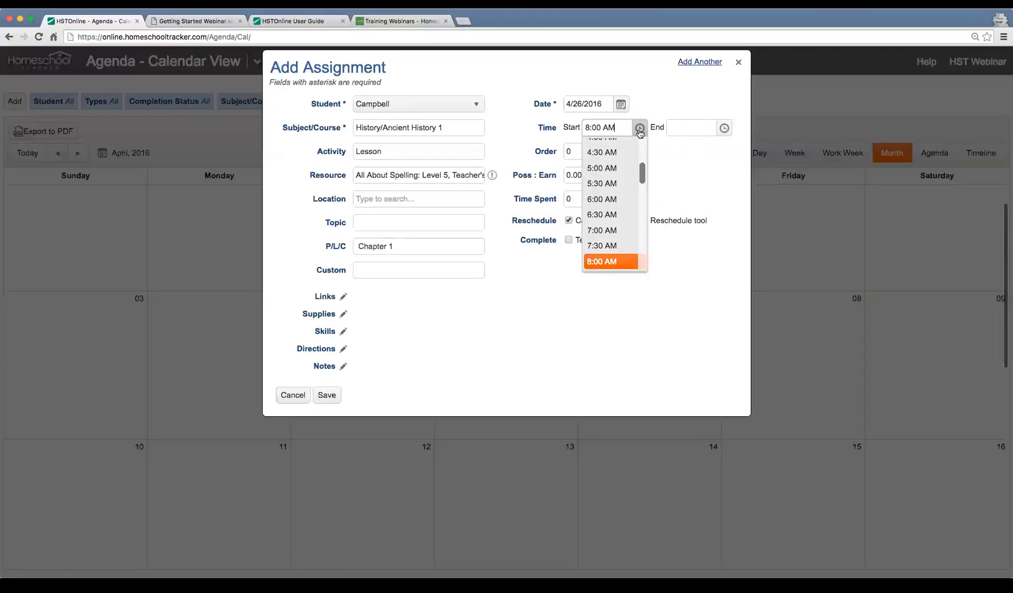
{"action": "left_click", "coordinate": [605, 262]}
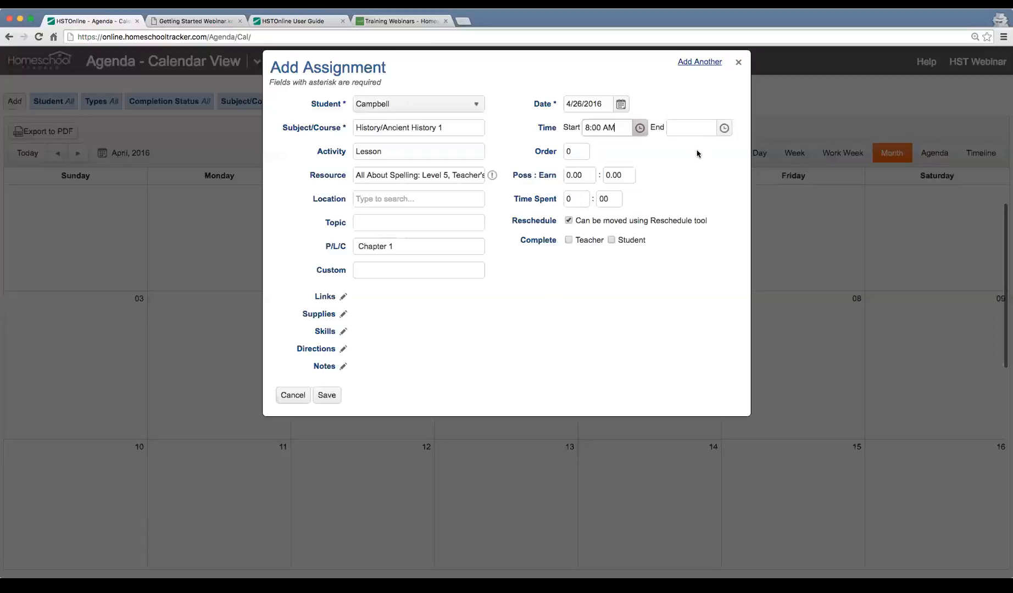
{"action": "left_click", "coordinate": [724, 127]}
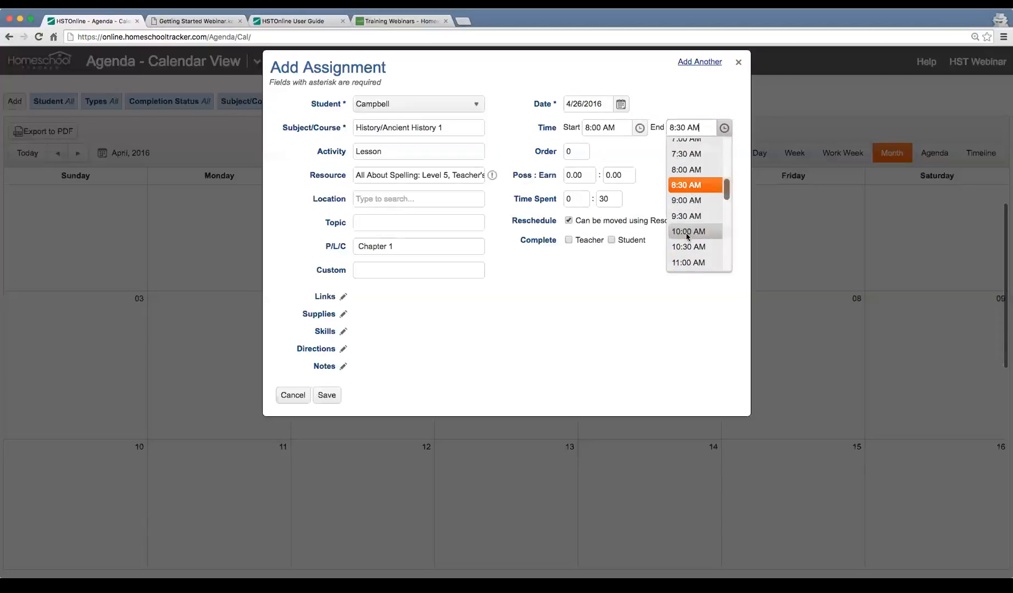
{"action": "left_click", "coordinate": [687, 231]}
- Set the points possible to 10 and save the new assignment
{"action": "left_click", "coordinate": [570, 176]}
{"action": "key", "text": "BackSpace"}
{"action": "type", "text": "10"}
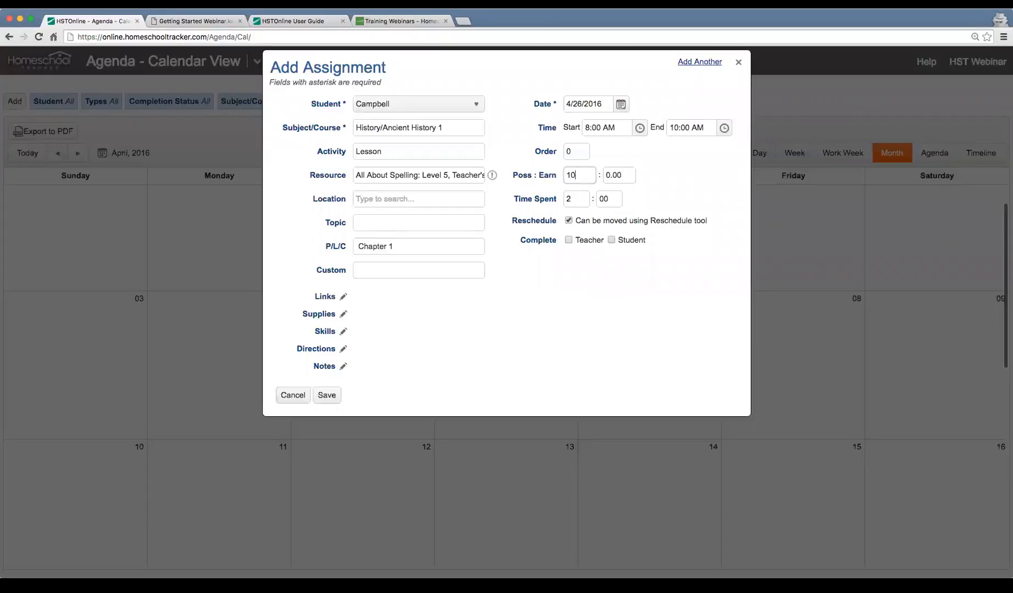
{"action": "left_click", "coordinate": [327, 395]}
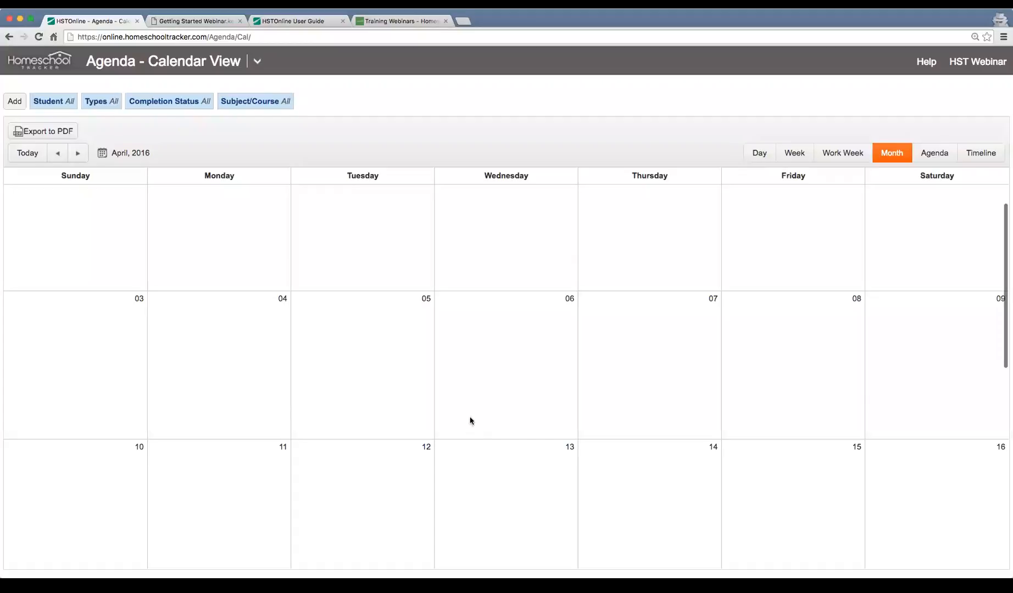
- Locate the new assignment on April 26 and show the calendar by work week
{"action": "scroll", "coordinate": [471, 416], "scroll_direction": "down", "scroll_amount": 5}
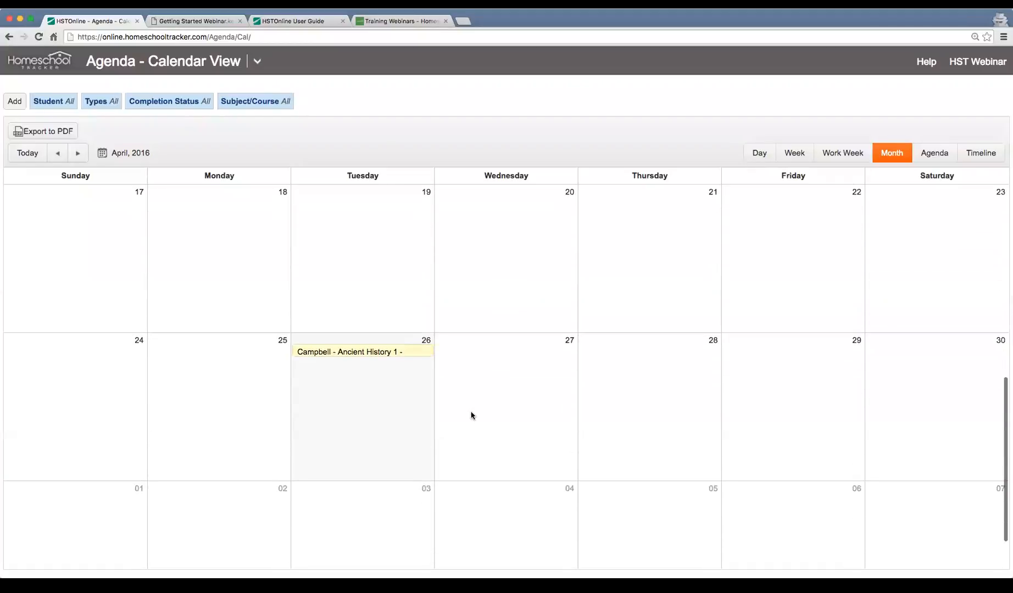
{"action": "scroll", "coordinate": [471, 416], "scroll_direction": "down", "scroll_amount": 2}
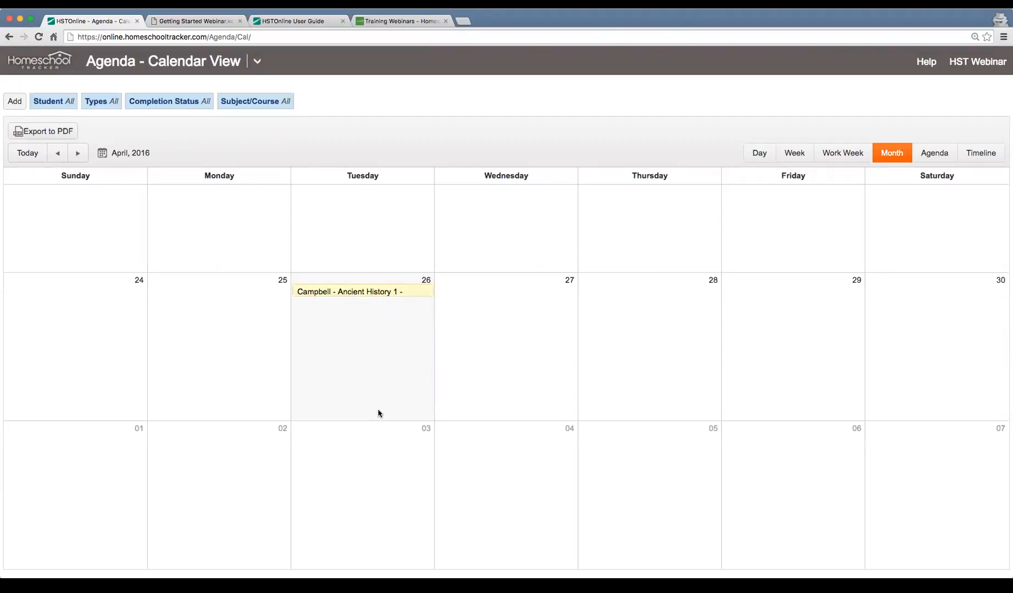
{"action": "left_click", "coordinate": [840, 155]}
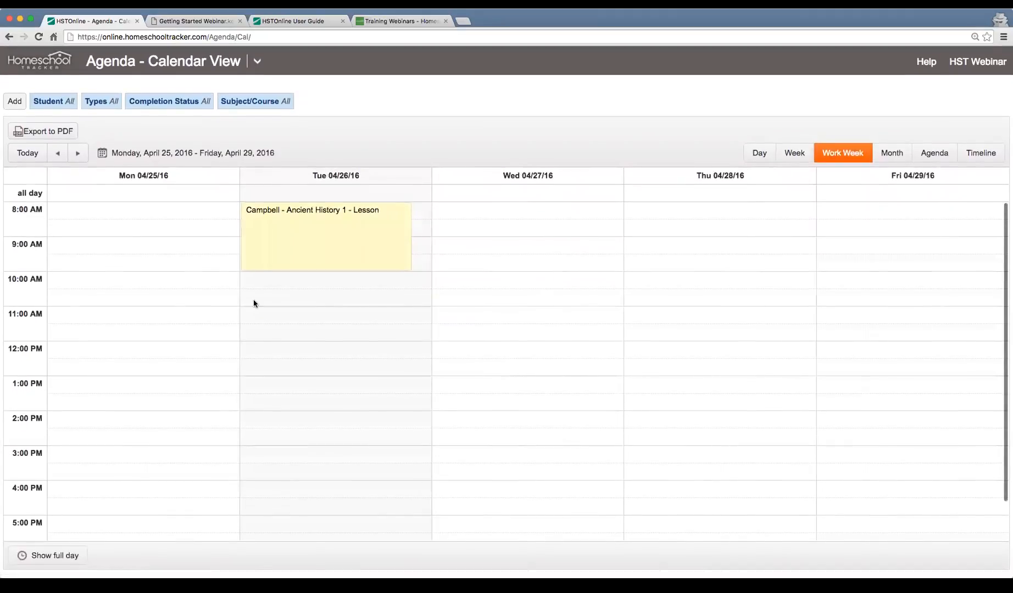
- Edit the Ancient History 1 lesson on 04/26/16 to 8 points earned, mark it complete by the teacher, and save it
{"action": "left_click", "coordinate": [319, 240]}
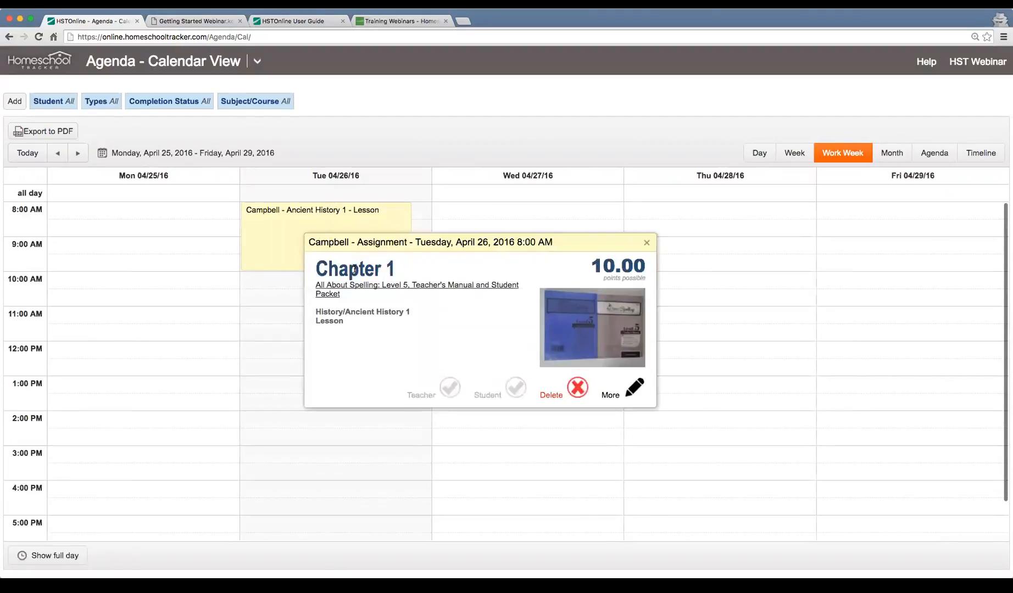
{"action": "left_click", "coordinate": [635, 388]}
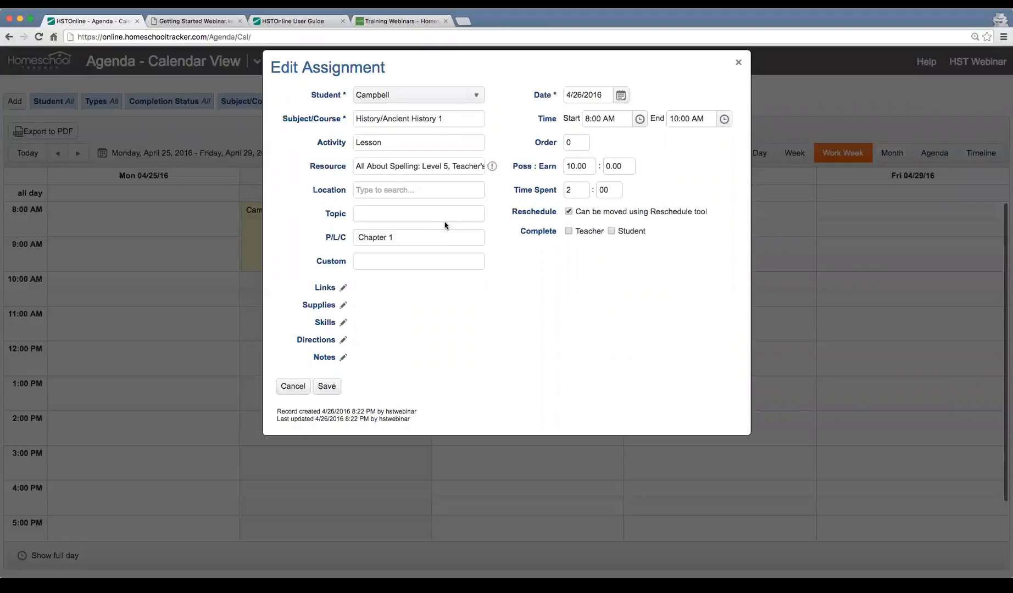
{"action": "left_click", "coordinate": [618, 167]}
{"action": "type", "text": "8"}
{"action": "key", "text": "Tab"}
{"action": "left_click", "coordinate": [569, 231]}
{"action": "left_click_drag", "start_coordinate": [662, 166], "coordinate": [695, 168]}
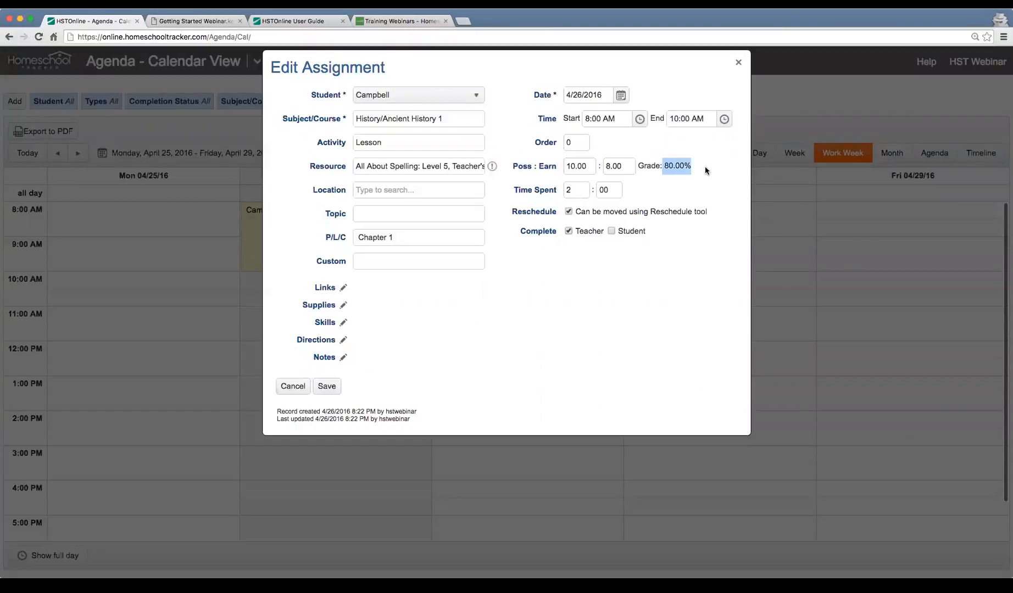
{"action": "left_click", "coordinate": [329, 387]}
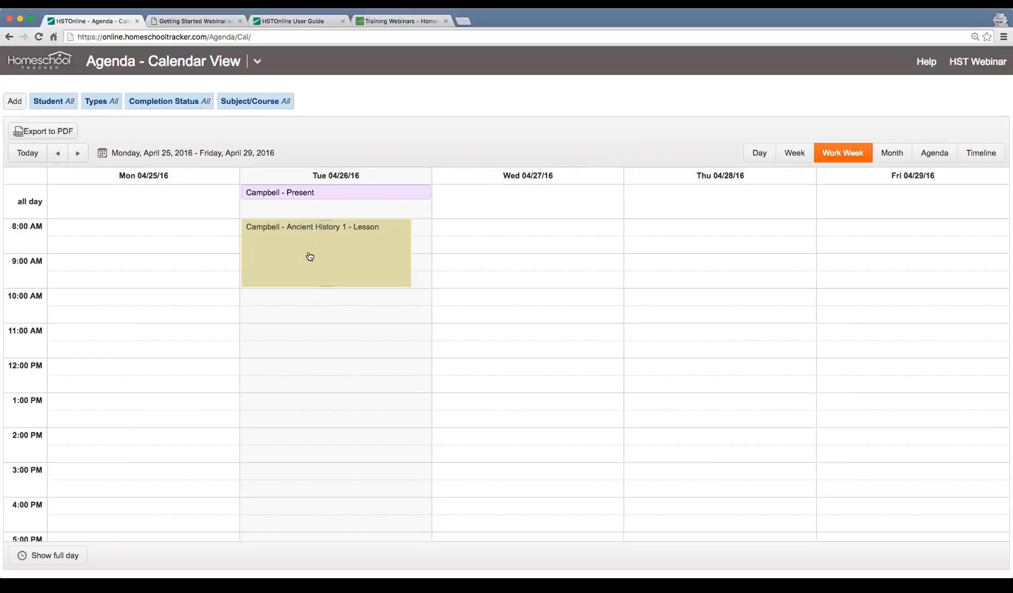
- Start adding multiple assignments from the calendar and look over the Day and Date and Page/Lesson/Chapter stages
{"action": "scroll", "coordinate": [321, 296], "scroll_direction": "down", "scroll_amount": 1}
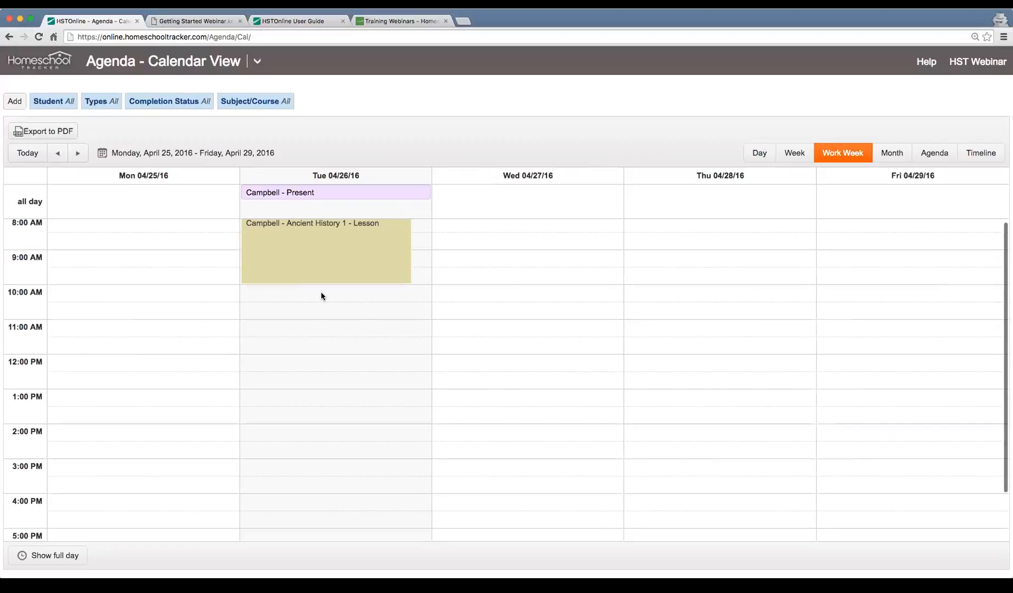
{"action": "scroll", "coordinate": [332, 297], "scroll_direction": "up", "scroll_amount": 1}
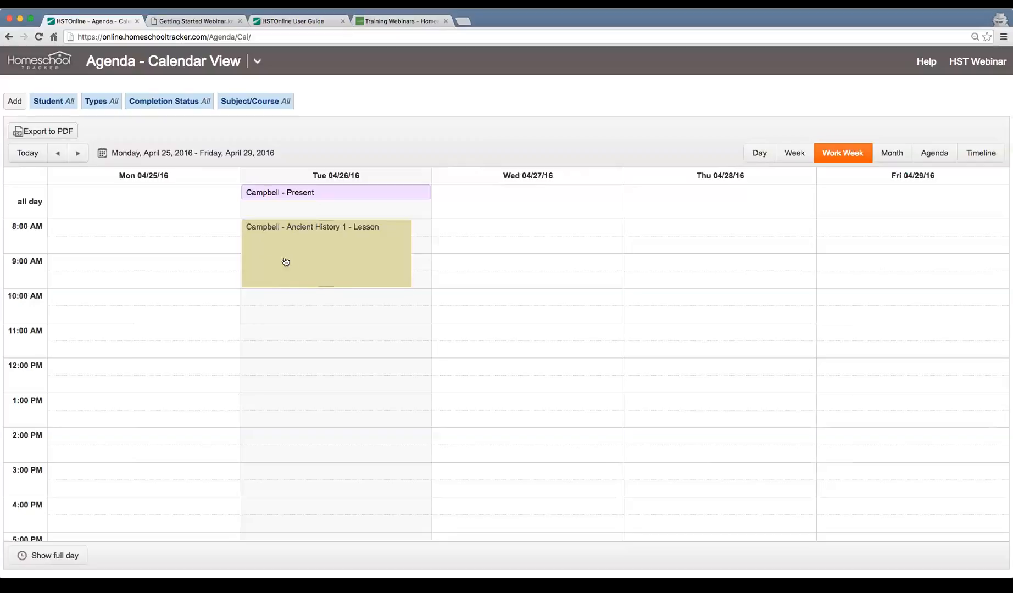
{"action": "left_click", "coordinate": [11, 103]}
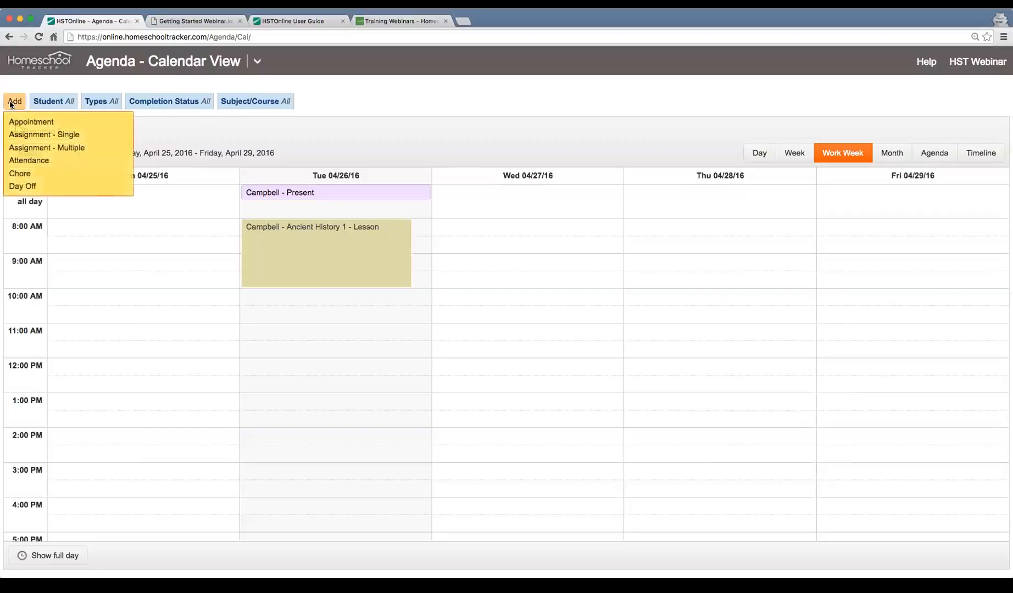
{"action": "left_click", "coordinate": [75, 148]}
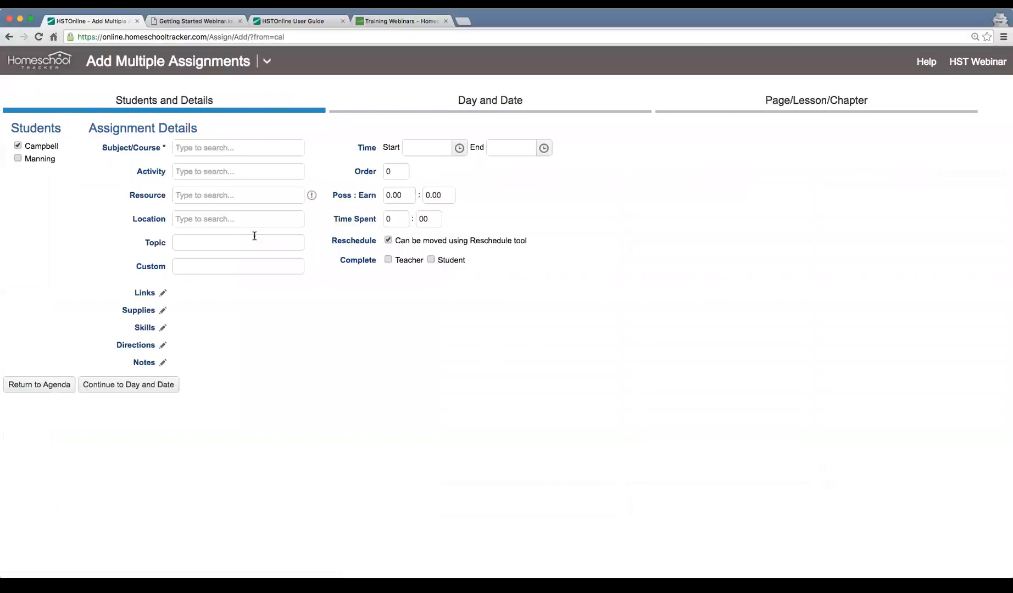
{"action": "left_click", "coordinate": [465, 100]}
{"action": "left_click", "coordinate": [782, 106]}
{"action": "left_click", "coordinate": [505, 113]}
{"action": "left_click", "coordinate": [250, 107]}
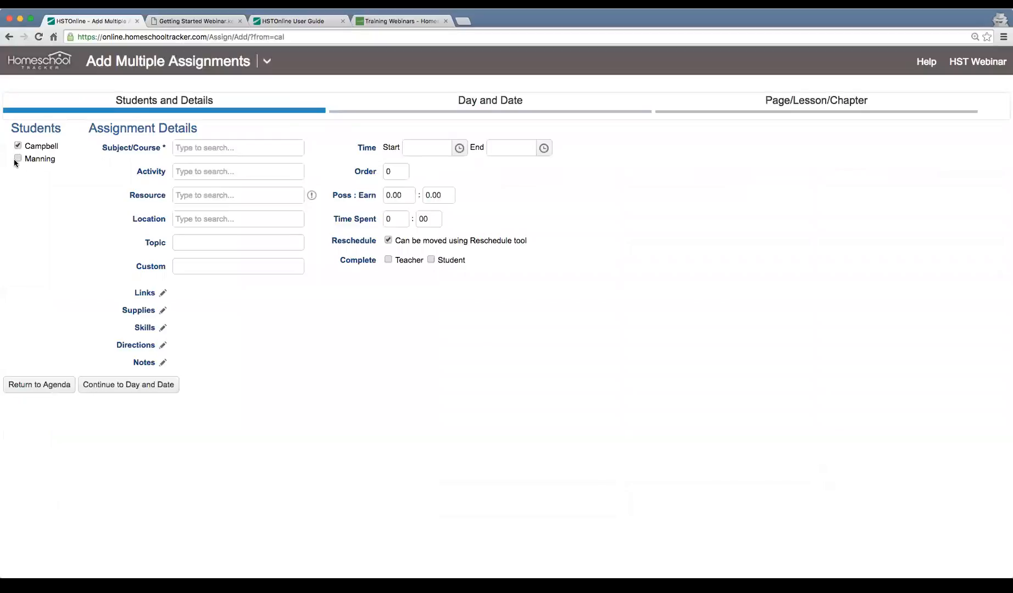
- Set the subject to History/Ancient History 1, the activity to Lesson and the resource to All About Spelling Level 7 Teacher's Manual
{"action": "left_click", "coordinate": [203, 149]}
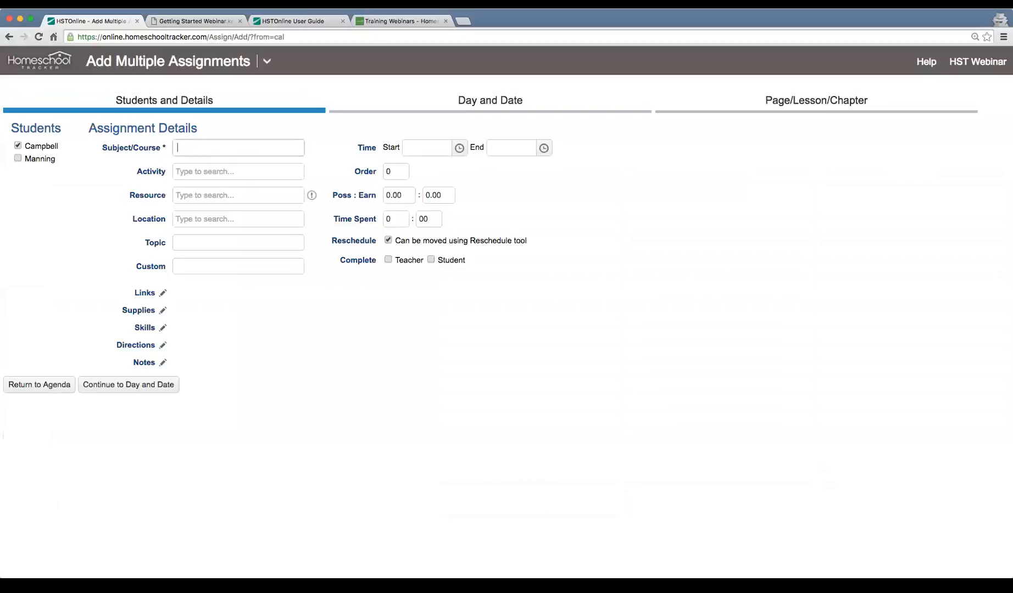
{"action": "left_click", "coordinate": [251, 185]}
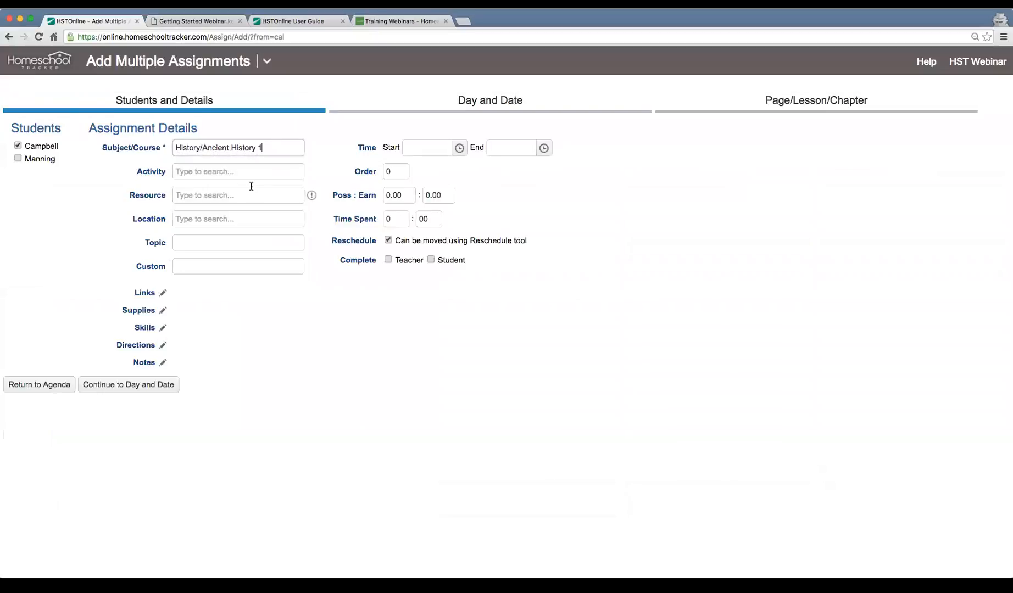
{"action": "left_click", "coordinate": [201, 173]}
{"action": "type", "text": "Lesson"}
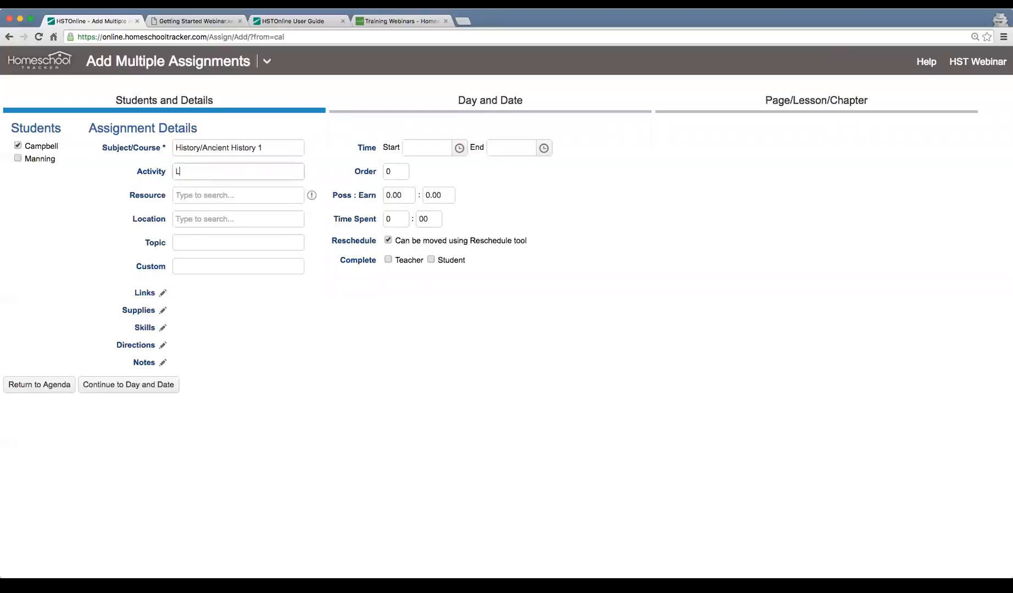
{"action": "key", "text": "Tab"}
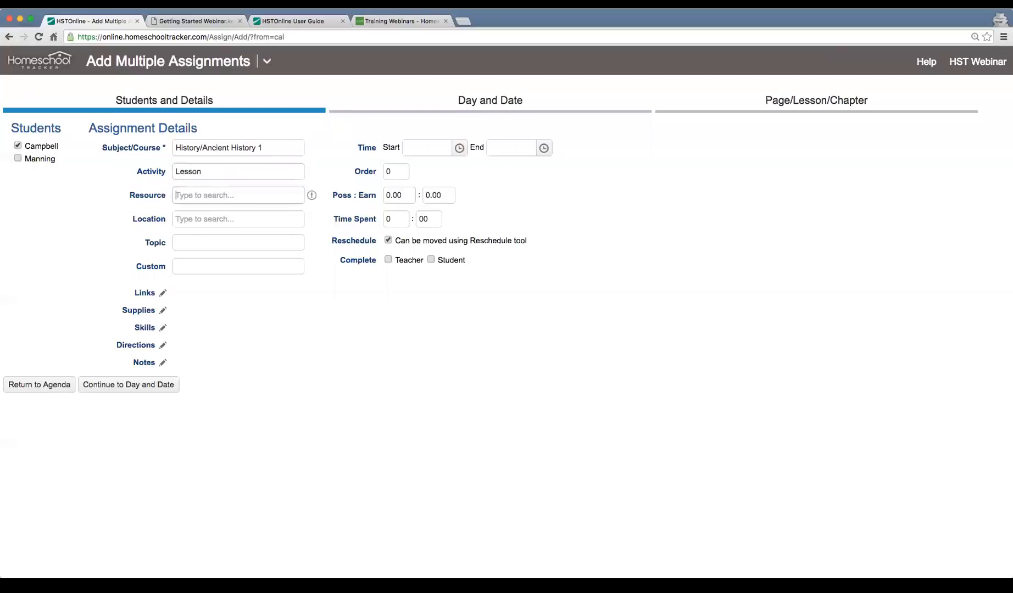
{"action": "left_click", "coordinate": [207, 190]}
{"action": "left_click", "coordinate": [244, 254]}
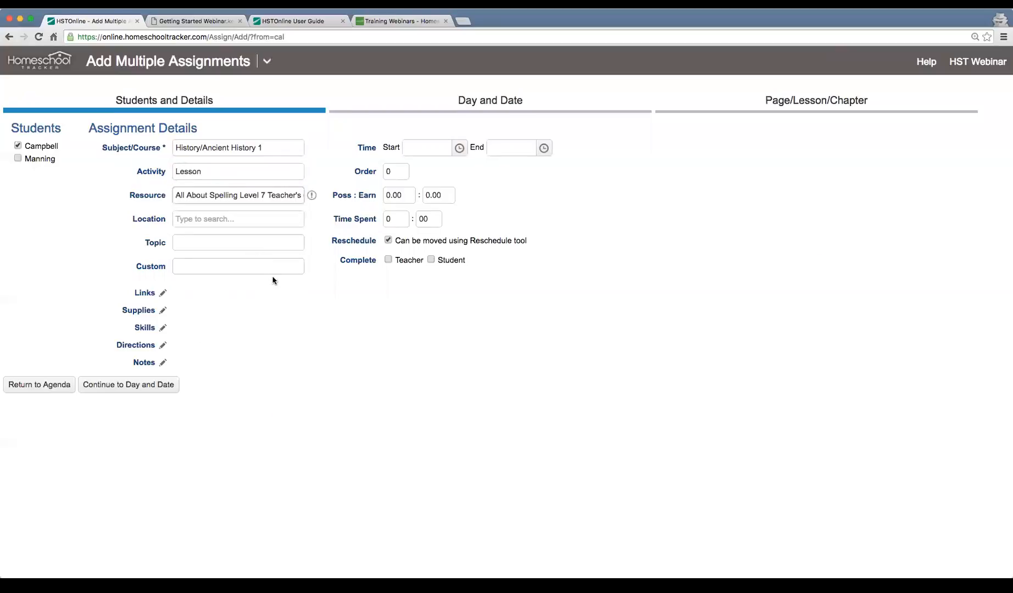
- Set the assignment time from 8:00 AM to 10:30 AM with 10 points possible, and continue to the date settings
{"action": "left_click", "coordinate": [459, 147]}
{"action": "left_click", "coordinate": [421, 281]}
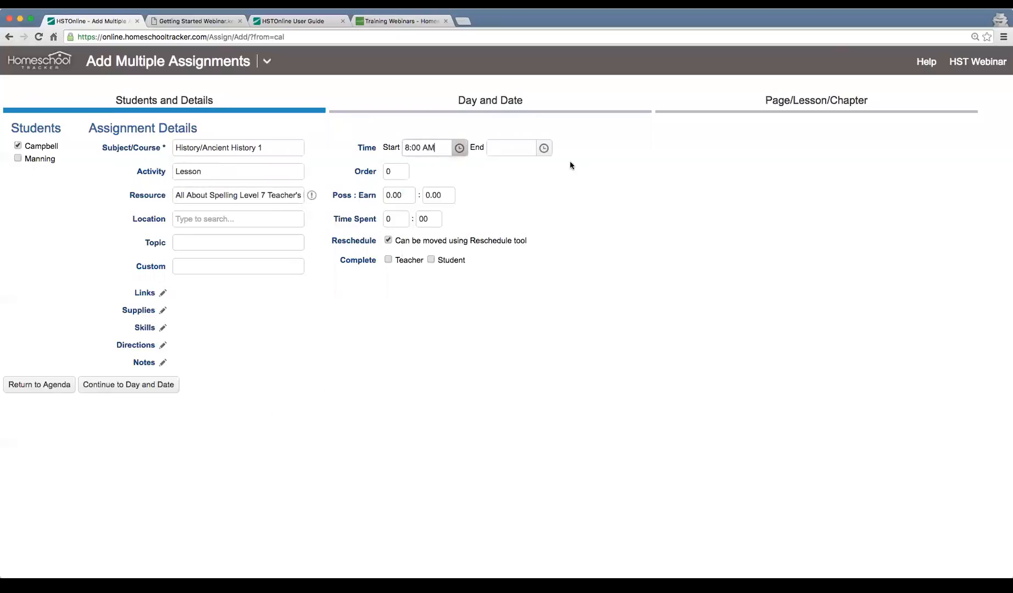
{"action": "left_click", "coordinate": [543, 147]}
{"action": "scroll", "coordinate": [505, 213], "scroll_direction": "down", "scroll_amount": 2}
{"action": "left_click", "coordinate": [516, 281]}
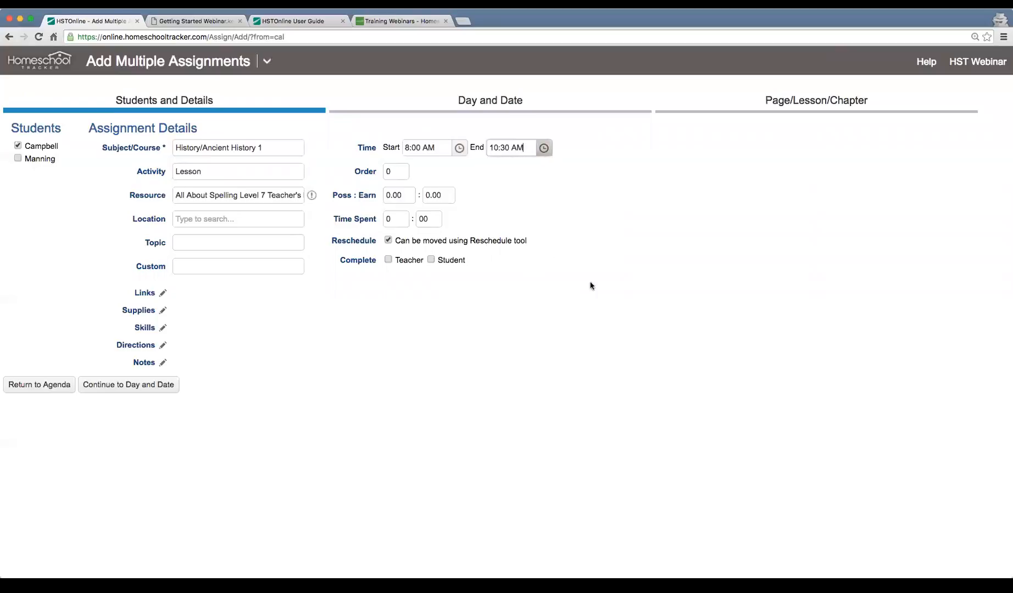
{"action": "left_click", "coordinate": [398, 195]}
{"action": "type", "text": "10"}
{"action": "key", "text": "Tab"}
{"action": "left_click", "coordinate": [478, 333]}
{"action": "left_click", "coordinate": [96, 390]}
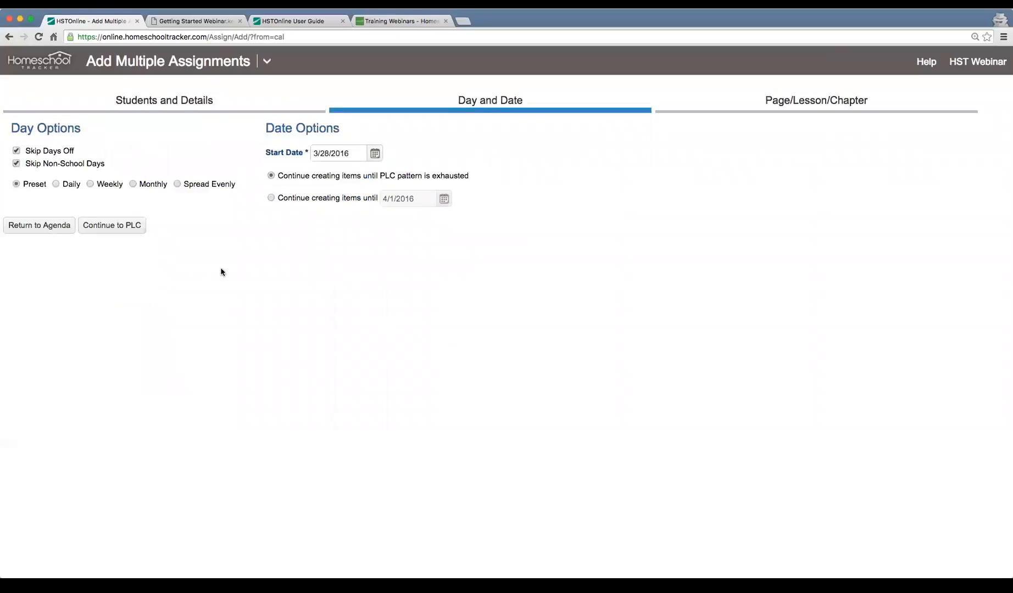
- Set the start date to 4/27/2016 with daily repetition until the PLC pattern is exhausted, and continue to the PLC settings
{"action": "left_click", "coordinate": [376, 158]}
{"action": "left_click", "coordinate": [389, 305]}
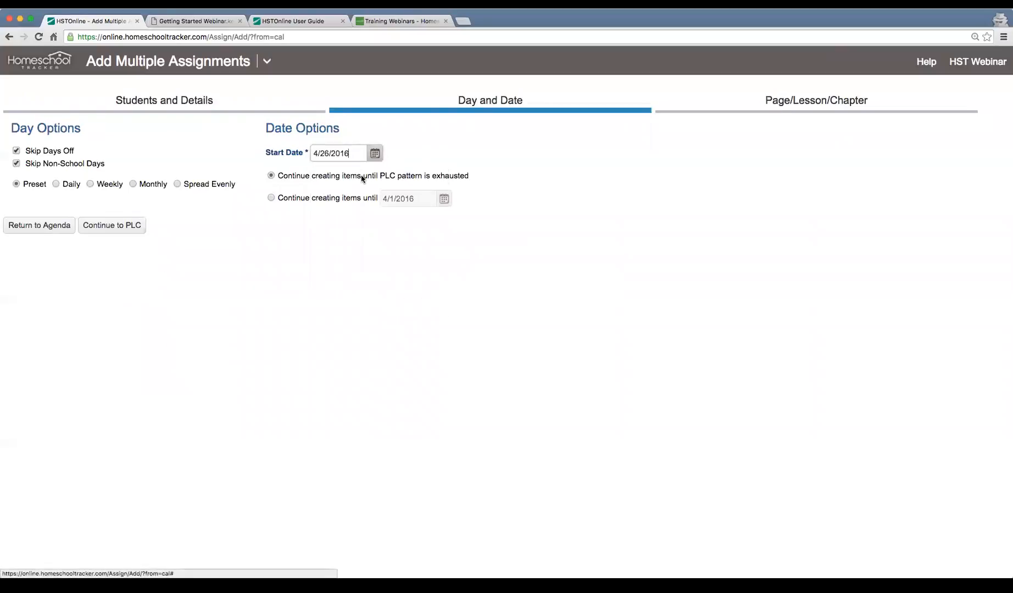
{"action": "left_click", "coordinate": [375, 153]}
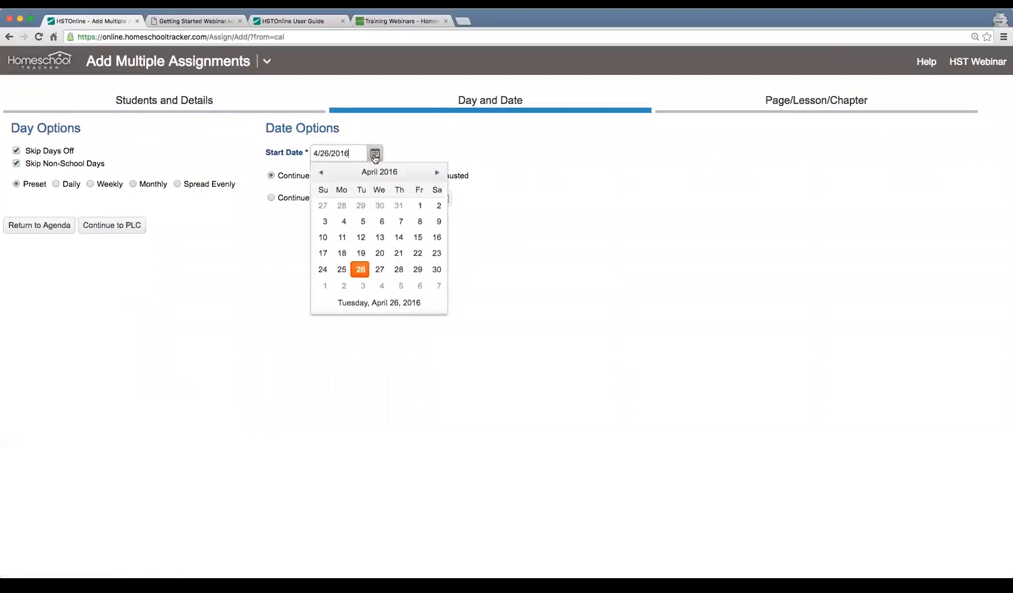
{"action": "left_click", "coordinate": [379, 271]}
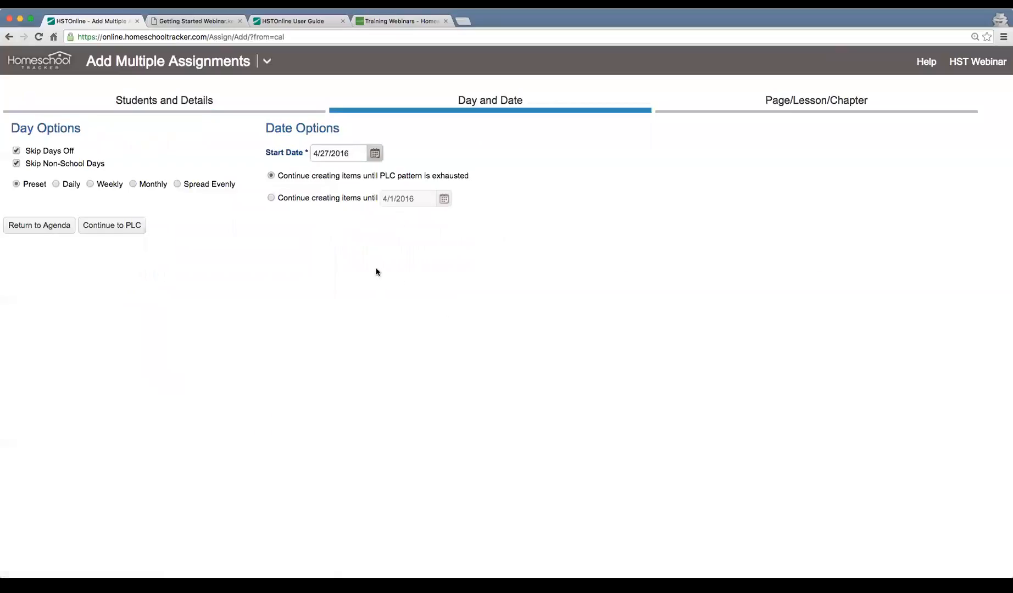
{"action": "left_click", "coordinate": [56, 184]}
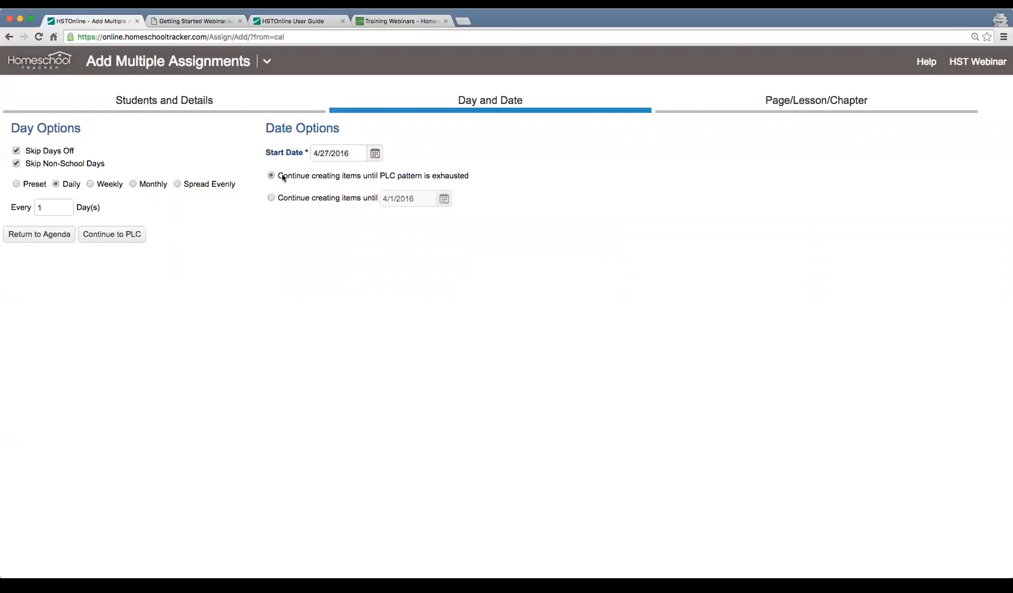
{"action": "left_click_drag", "start_coordinate": [283, 176], "coordinate": [463, 177]}
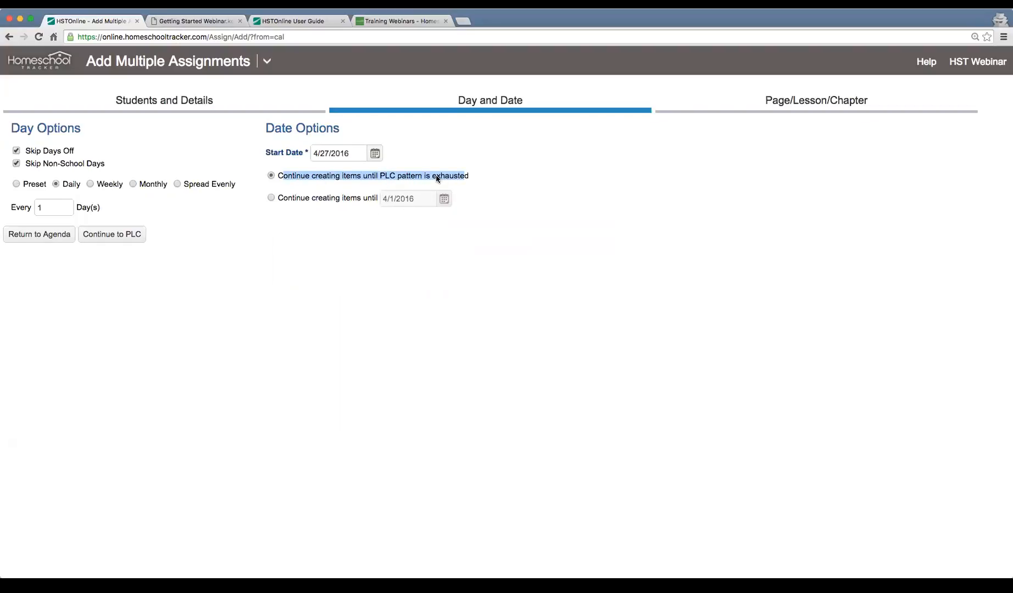
{"action": "left_click", "coordinate": [341, 253]}
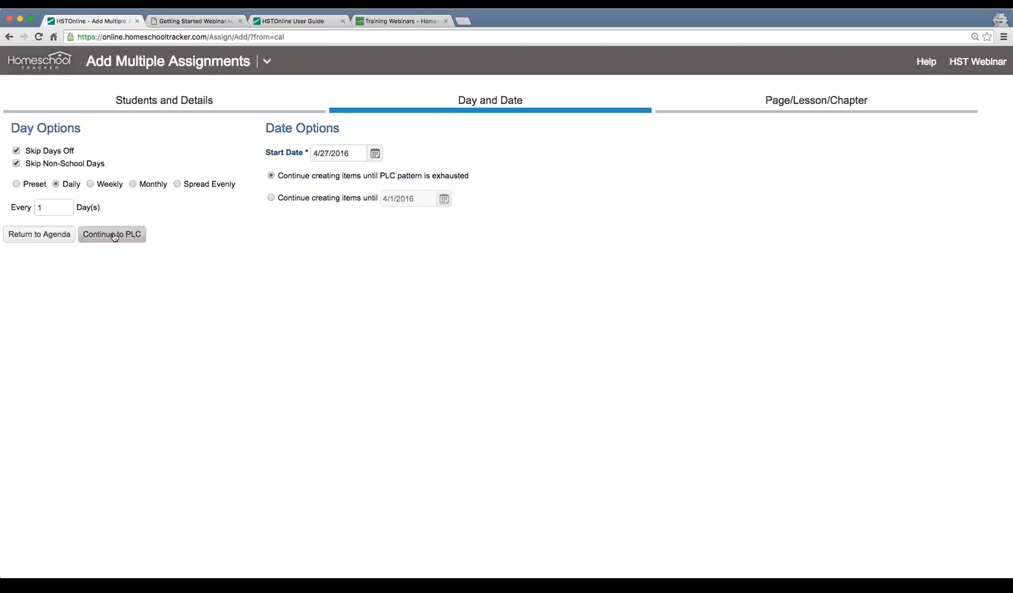
{"action": "left_click", "coordinate": [113, 237]}
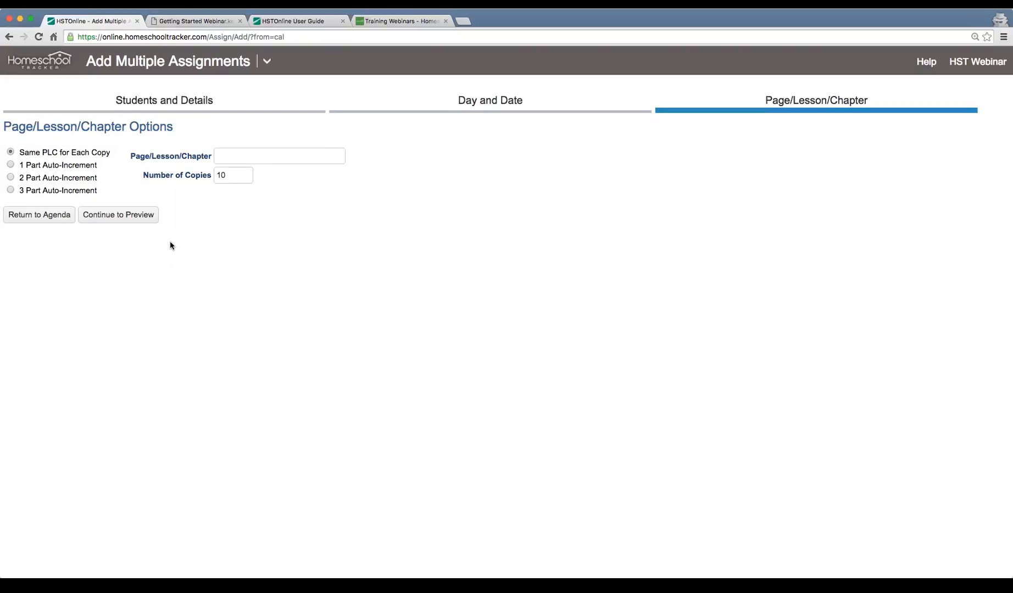
- Choose 1 Part Auto-Increment with the leading text Chapter, starting with 2 and ending with 4
{"action": "left_click", "coordinate": [46, 165]}
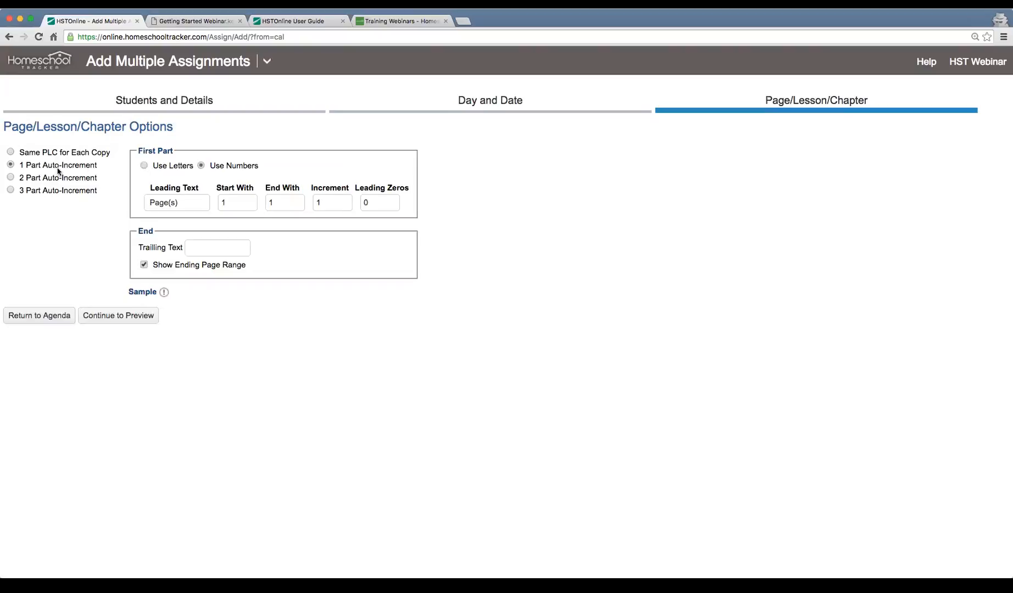
{"action": "triple_click", "coordinate": [197, 203]}
{"action": "type", "text": "Chapter"}
{"action": "key", "text": "Tab"}
{"action": "type", "text": "2"}
{"action": "key", "text": "Tab"}
{"action": "type", "text": "4"}
{"action": "key", "text": "Tab"}
{"action": "left_click", "coordinate": [164, 293]}
{"action": "left_click", "coordinate": [66, 179]}
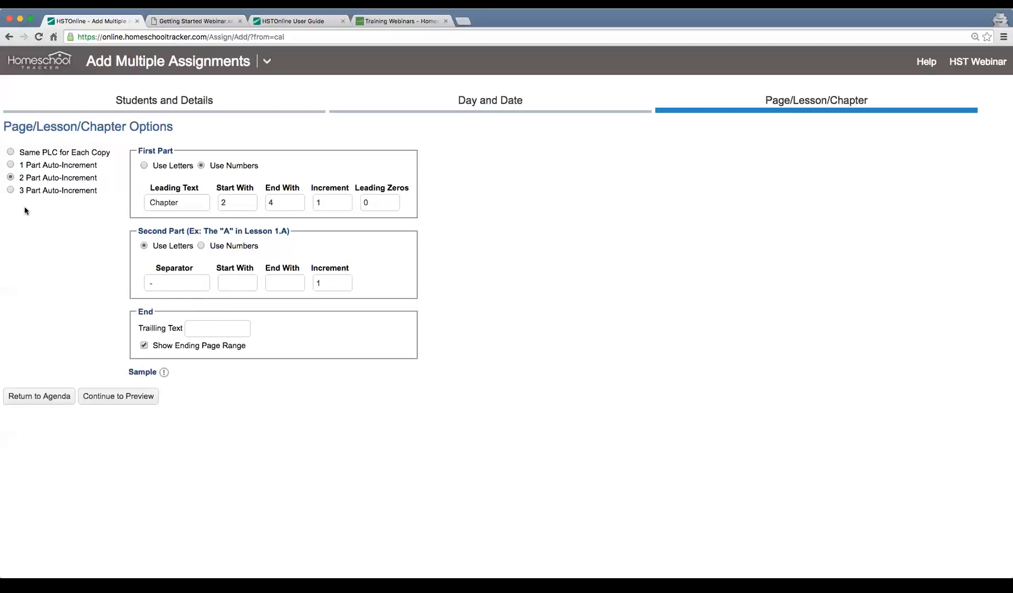
{"action": "left_click", "coordinate": [46, 166]}
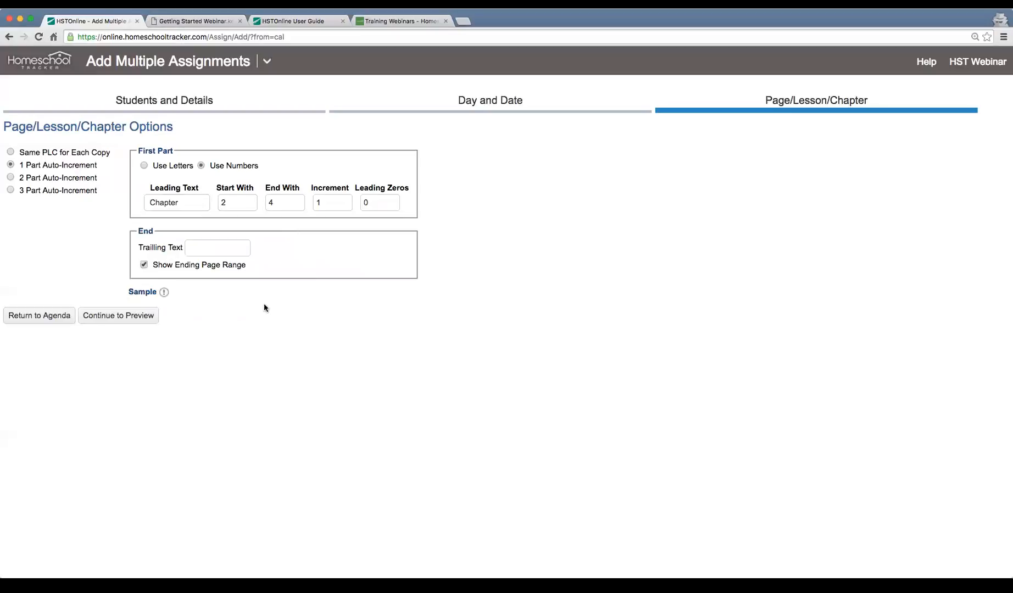
- Preview the generated assignments, recheck the date and chapter settings, and accept all the listed items
{"action": "left_click", "coordinate": [124, 320]}
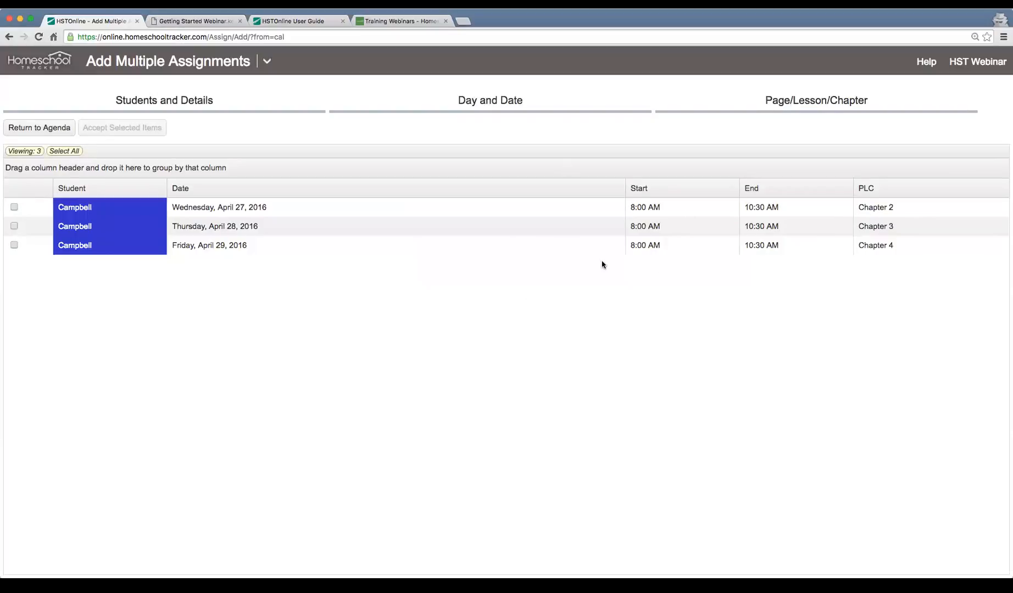
{"action": "left_click", "coordinate": [783, 109]}
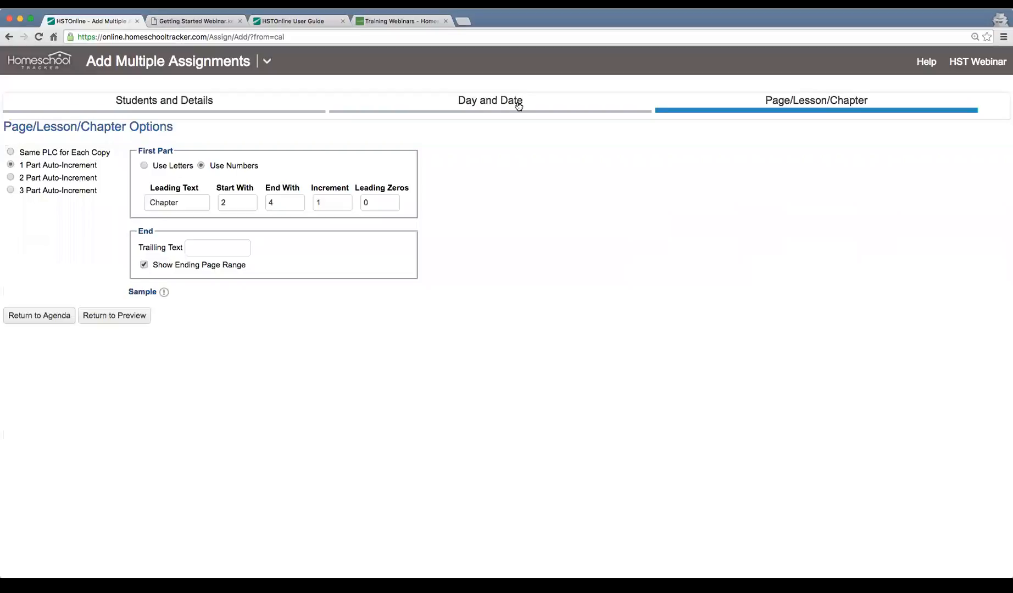
{"action": "left_click", "coordinate": [519, 106]}
{"action": "left_click", "coordinate": [773, 107]}
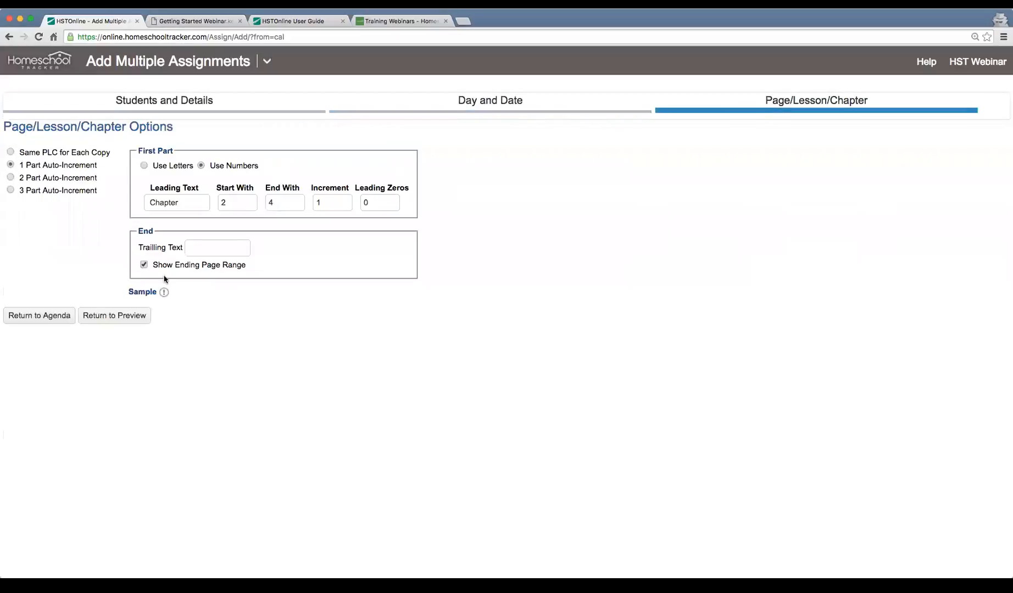
{"action": "left_click", "coordinate": [115, 313]}
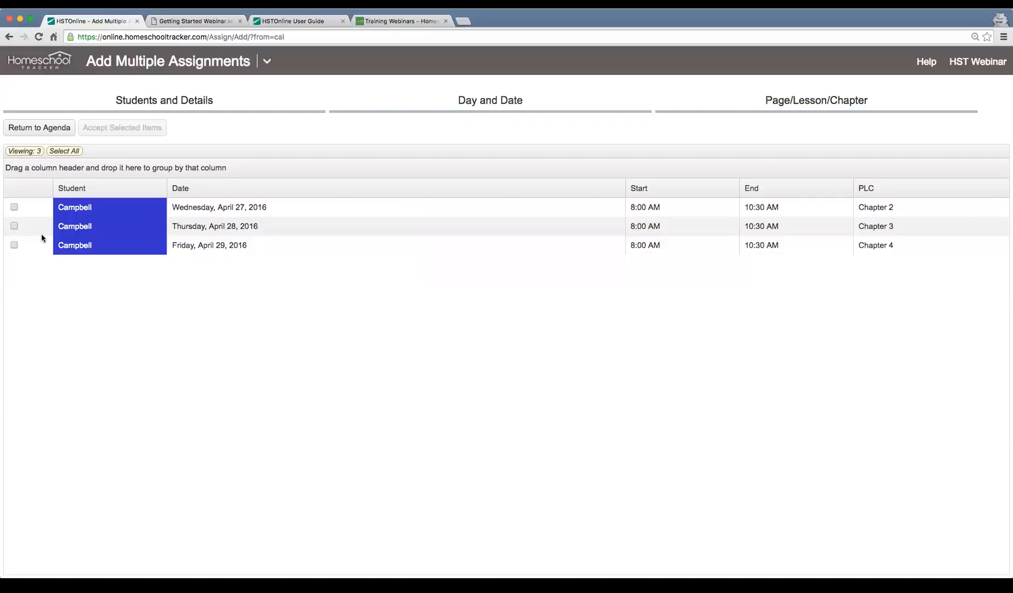
{"action": "left_click", "coordinate": [65, 151]}
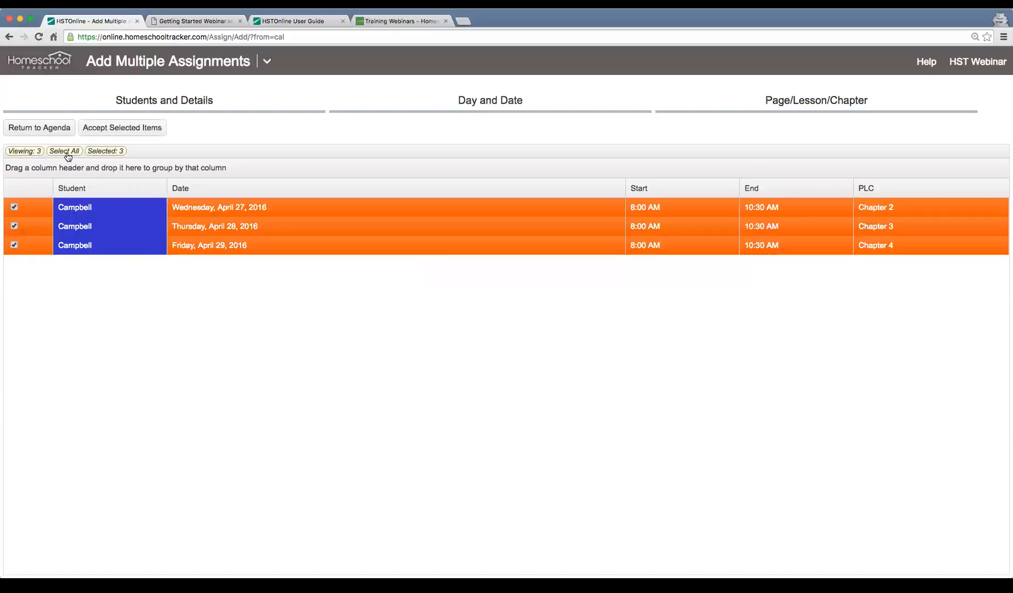
{"action": "left_click", "coordinate": [135, 131]}
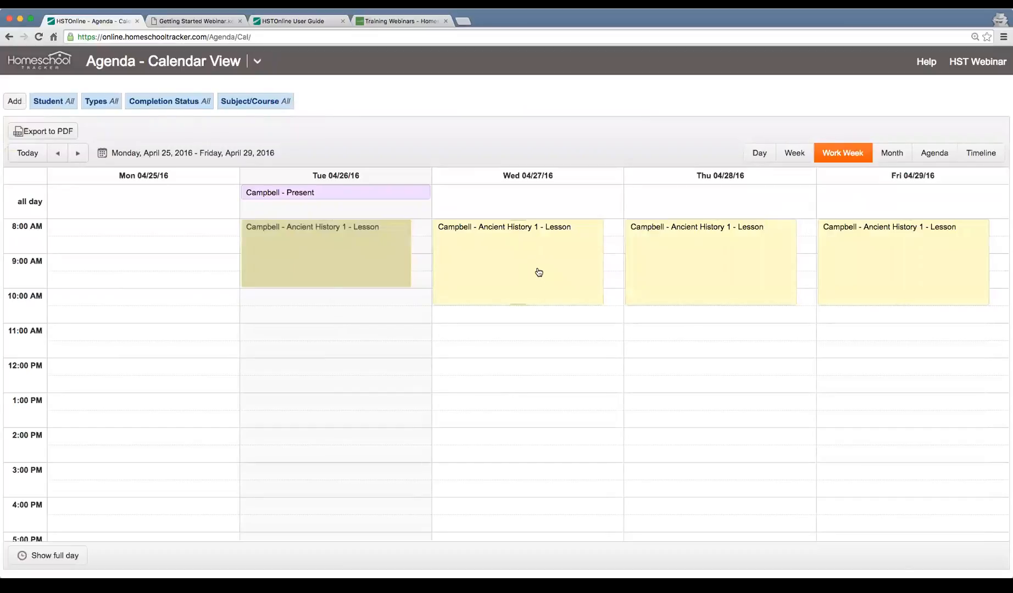
- Check the details of the Ancient History 1 lessons on April 27, April 28 and April 29
{"action": "left_click", "coordinate": [504, 271]}
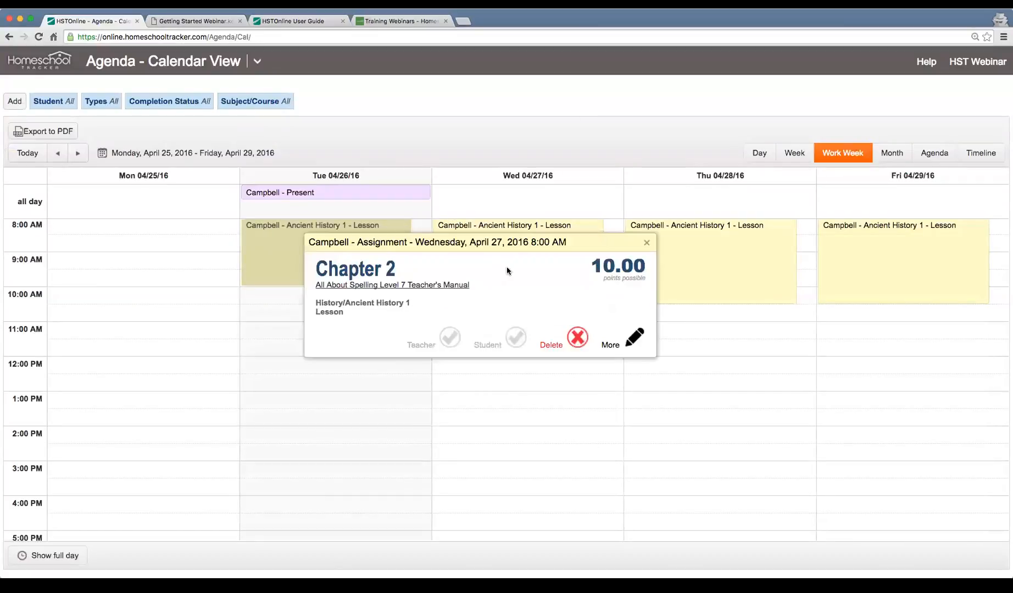
{"action": "left_click", "coordinate": [647, 242]}
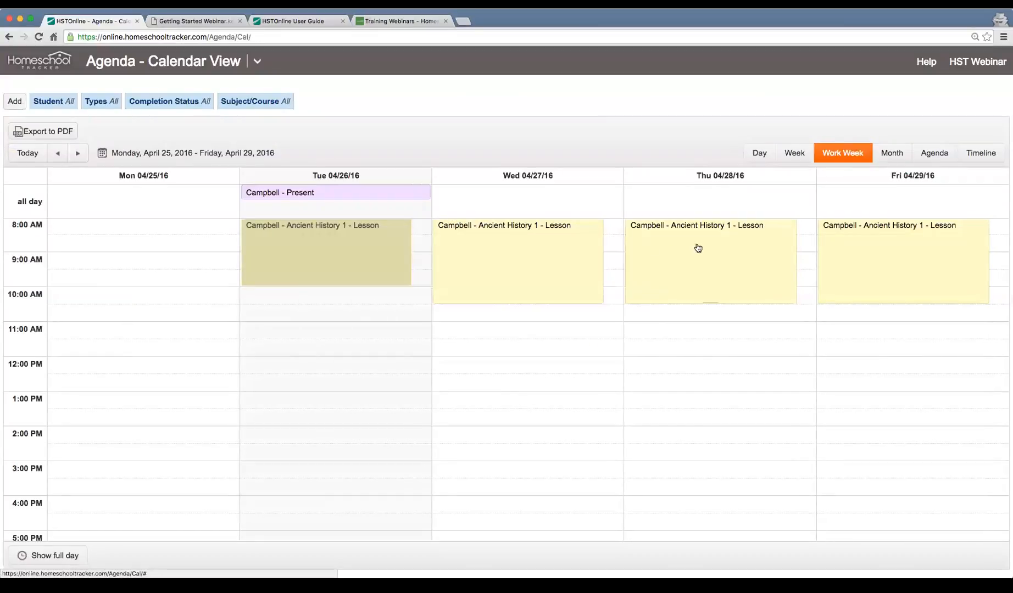
{"action": "left_click", "coordinate": [698, 248]}
{"action": "left_click", "coordinate": [646, 242]}
{"action": "left_click", "coordinate": [878, 247]}
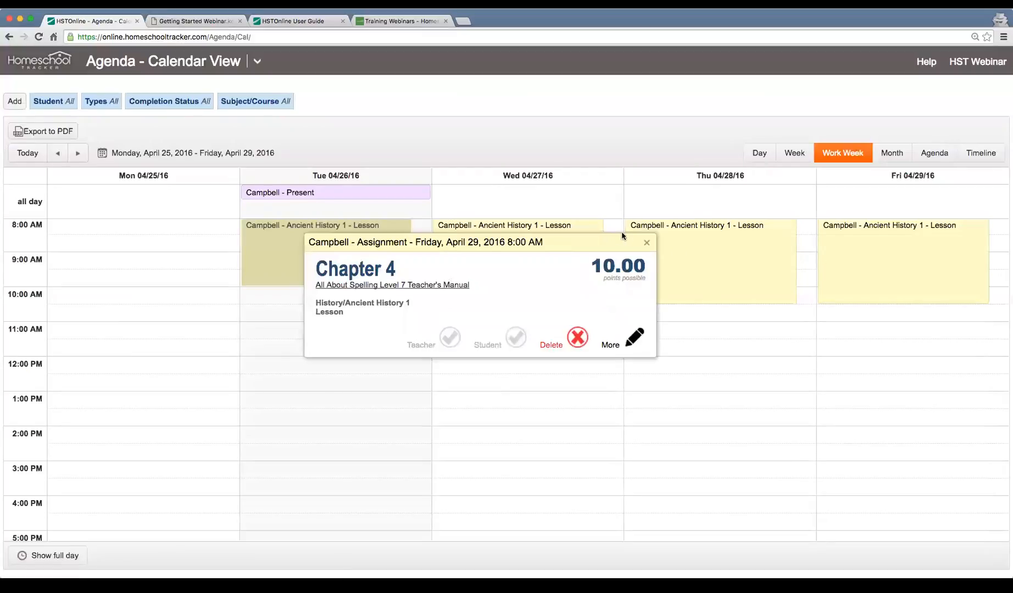
{"action": "left_click", "coordinate": [647, 242]}
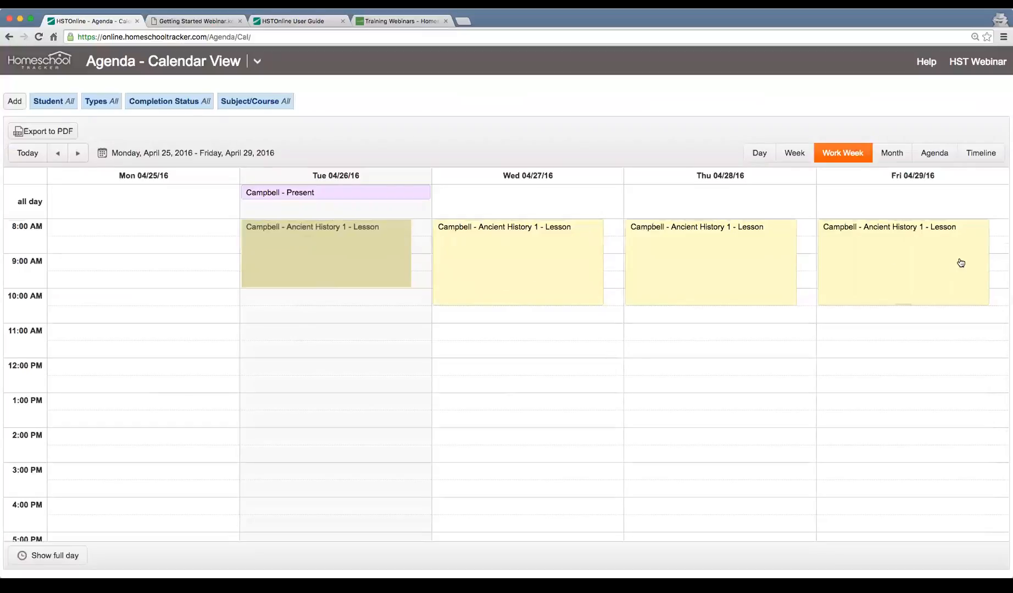
- Try extending the Wednesday 04/27/16 lesson to end at 11:00 AM, and restore its end to 10:30 AM
{"action": "mouse_move", "coordinate": [524, 305]}
{"action": "left_mouse_down"}
{"action": "mouse_move", "coordinate": [526, 283]}
{"action": "mouse_move", "coordinate": [525, 304]}
{"action": "left_mouse_up"}
{"action": "mouse_move", "coordinate": [519, 304]}
{"action": "left_mouse_down"}
{"action": "mouse_move", "coordinate": [519, 281]}
{"action": "mouse_move", "coordinate": [516, 304]}
{"action": "left_mouse_up"}
{"action": "left_click_drag", "start_coordinate": [517, 305], "coordinate": [517, 323]}
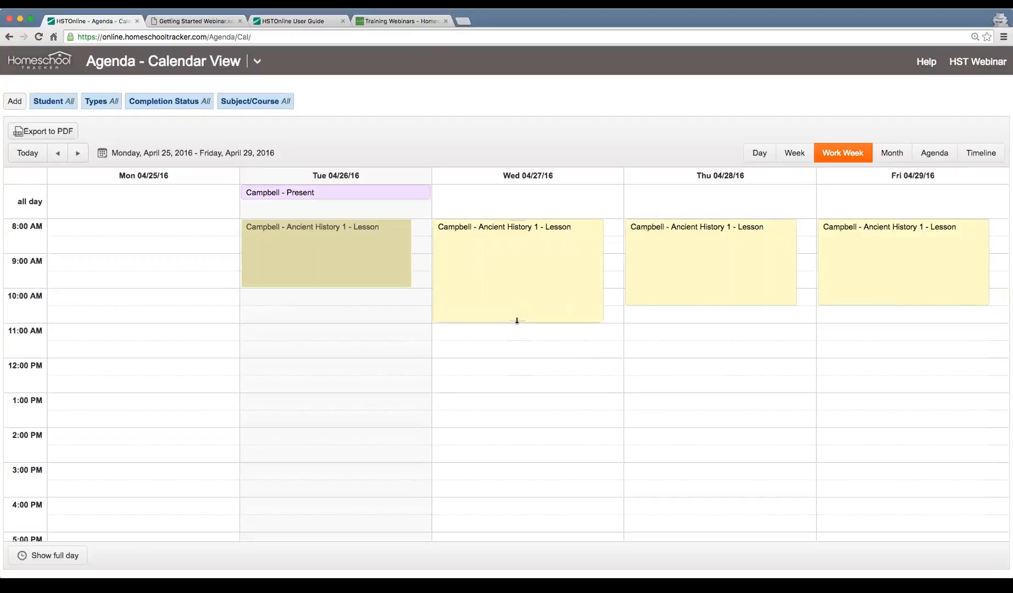
{"action": "left_click_drag", "start_coordinate": [540, 320], "coordinate": [556, 265]}
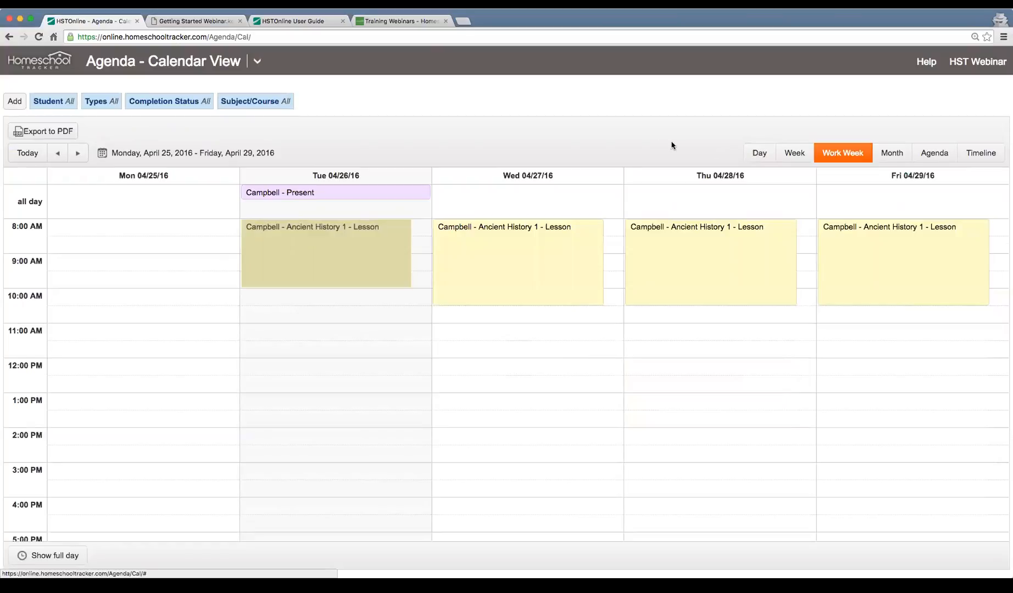
- Compare the calendar's Day, Week, Work Week, Month, Agenda and Timeline views, and return to Work Week
{"action": "left_click", "coordinate": [758, 155]}
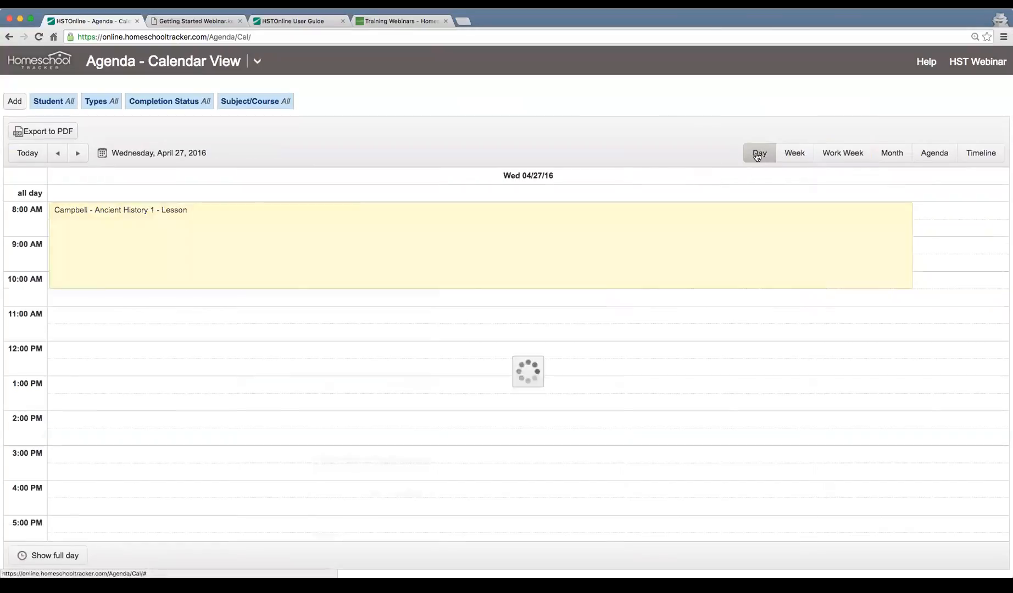
{"action": "left_click", "coordinate": [794, 153]}
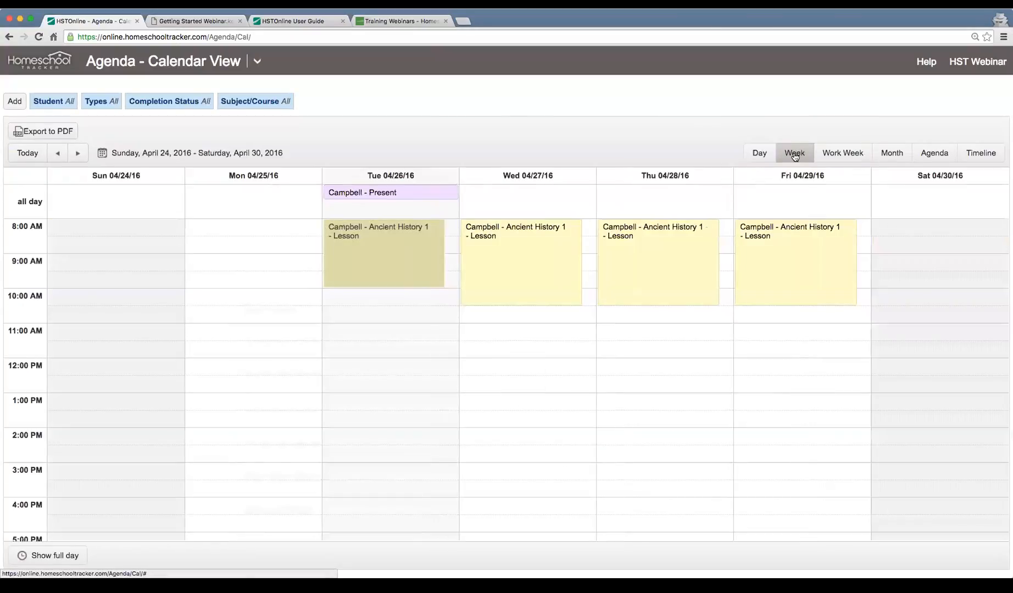
{"action": "left_click", "coordinate": [845, 158]}
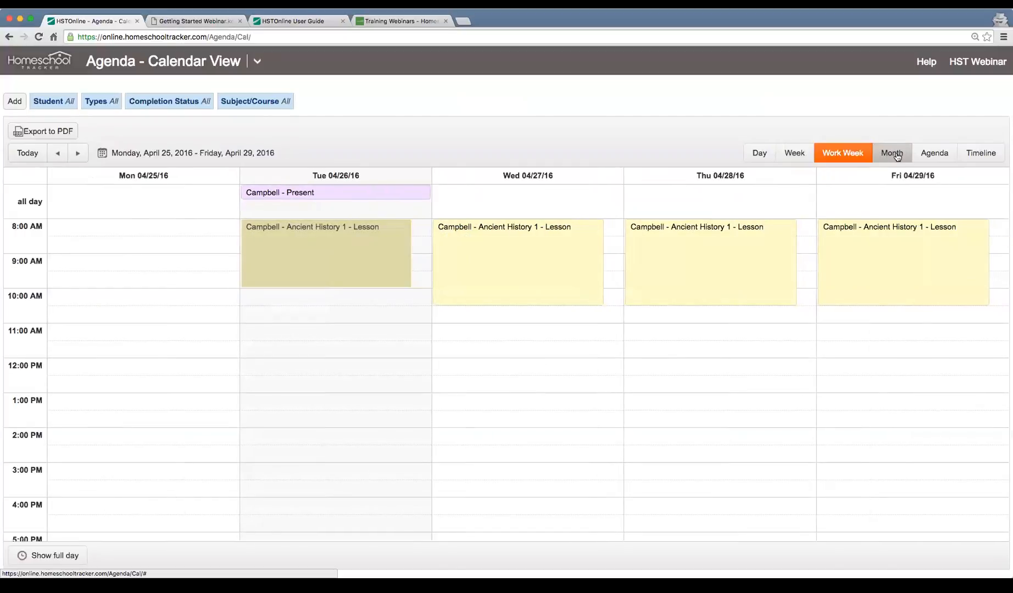
{"action": "left_click", "coordinate": [894, 156]}
{"action": "scroll", "coordinate": [837, 271], "scroll_direction": "down", "scroll_amount": 5}
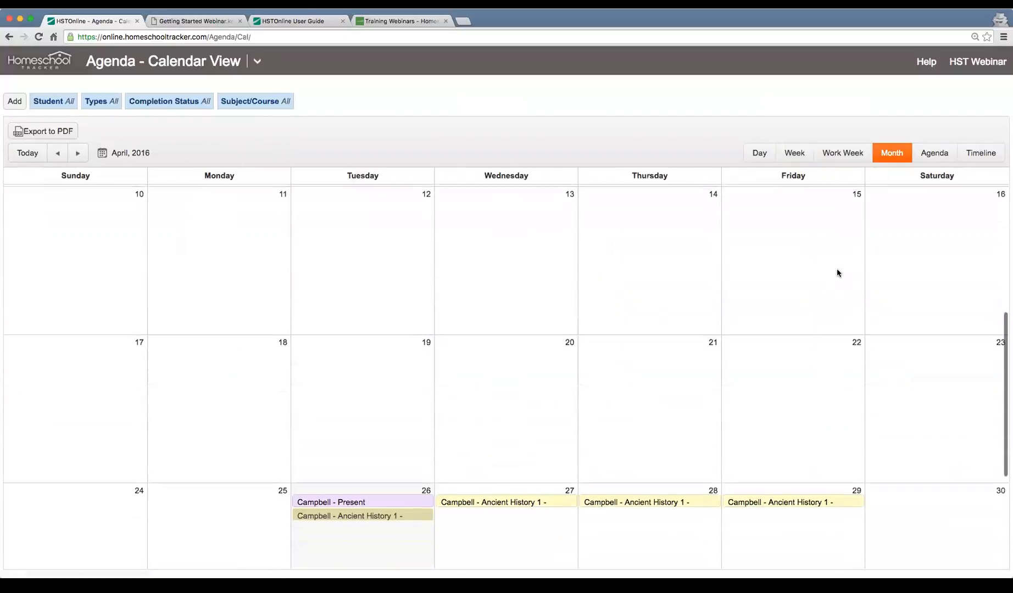
{"action": "left_click", "coordinate": [928, 158]}
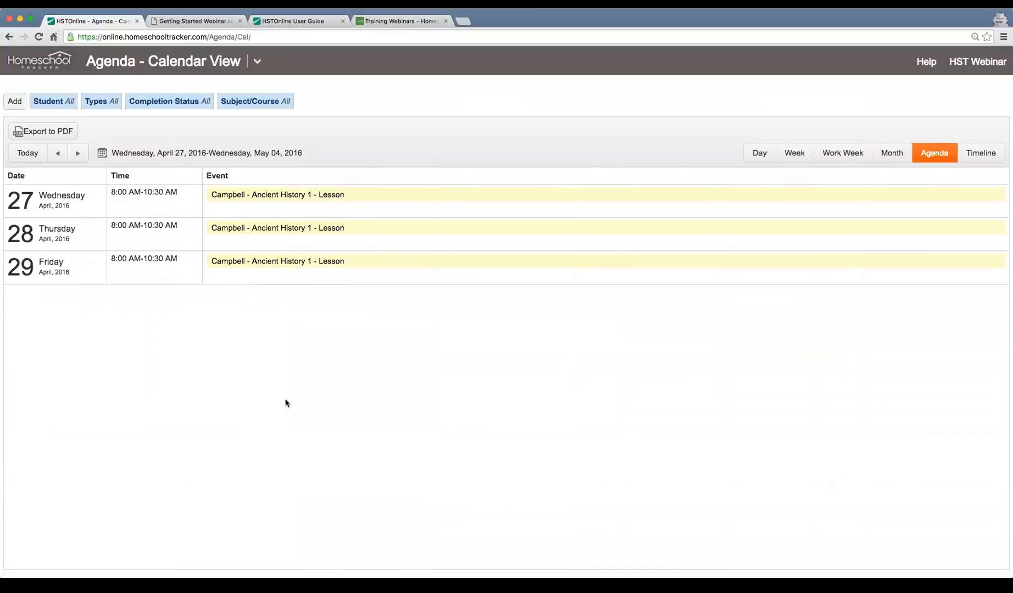
{"action": "left_click", "coordinate": [979, 159]}
{"action": "scroll", "coordinate": [317, 221], "scroll_direction": "right", "scroll_amount": 10}
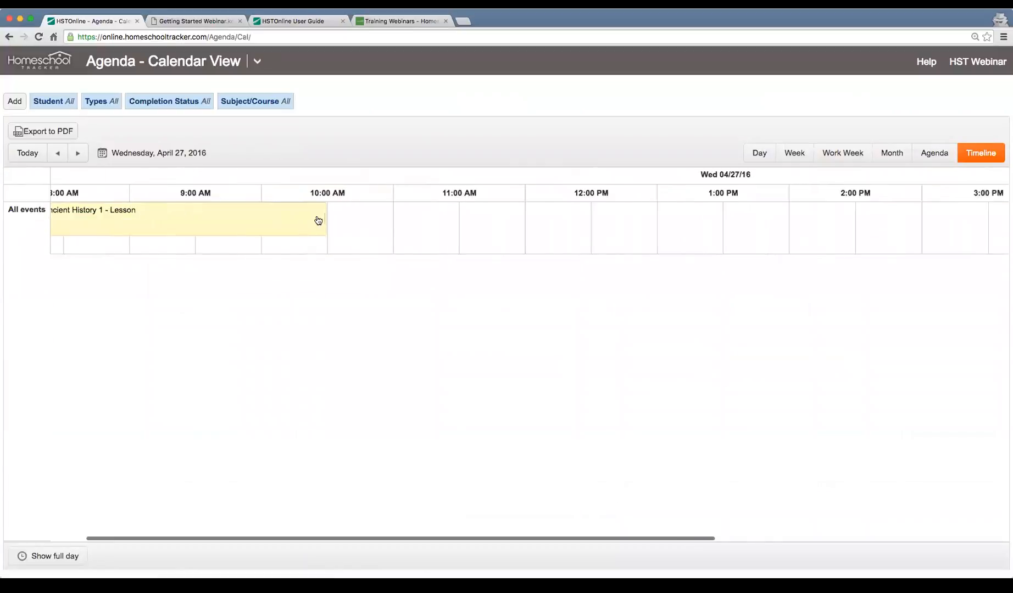
{"action": "scroll", "coordinate": [316, 221], "scroll_direction": "left", "scroll_amount": 10}
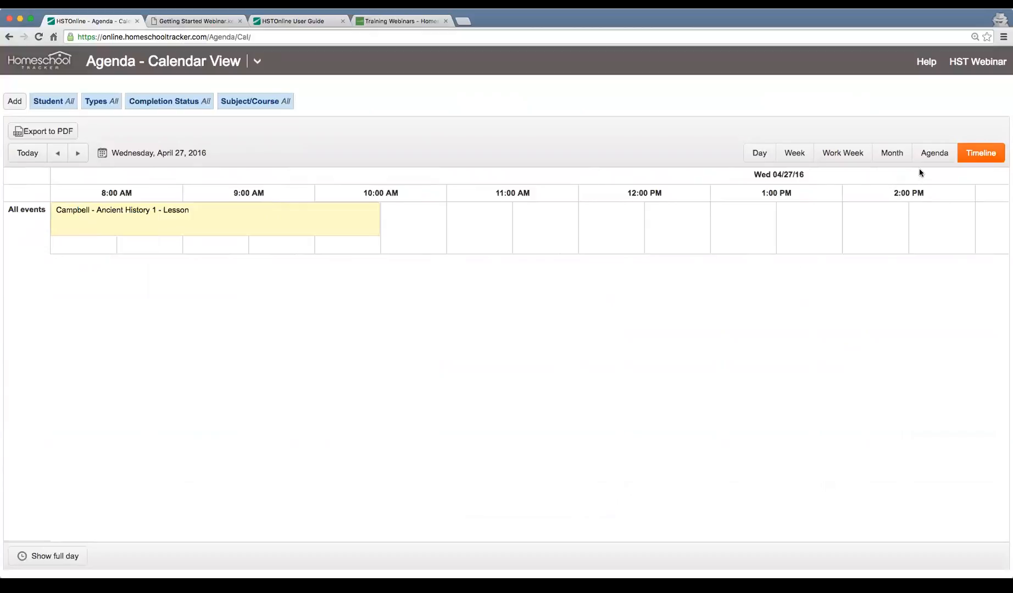
{"action": "left_click", "coordinate": [934, 153]}
{"action": "left_click", "coordinate": [839, 153]}
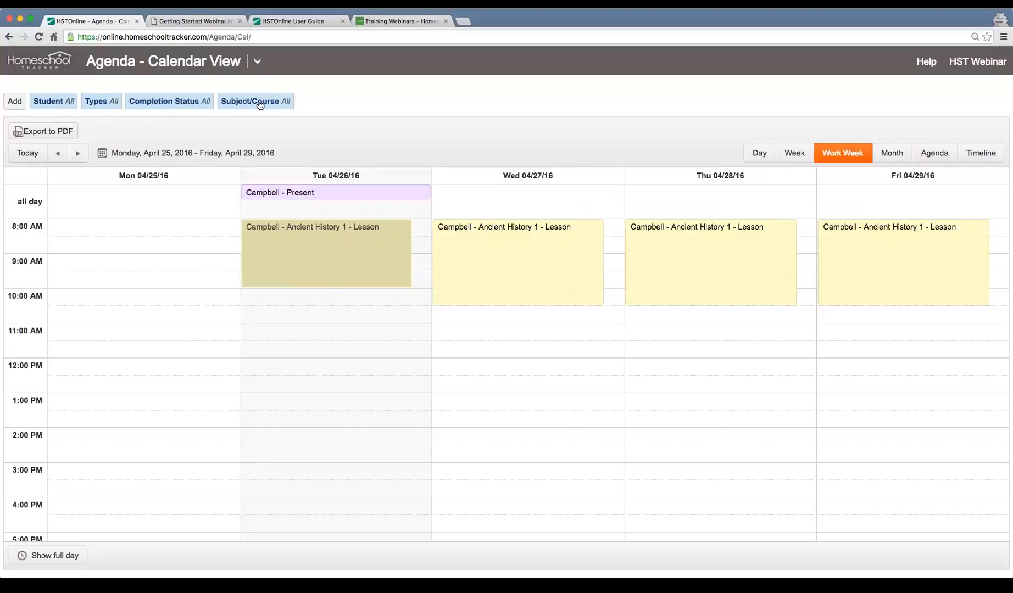
- Hide the Attendance items from the calendar, and show all item types again
{"action": "left_click", "coordinate": [102, 104]}
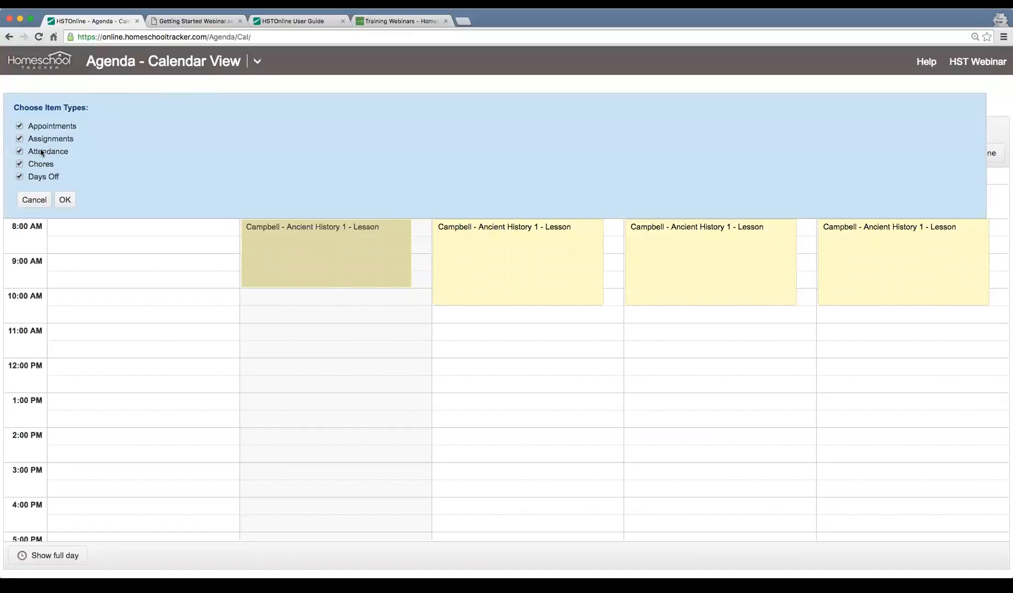
{"action": "left_click", "coordinate": [65, 200]}
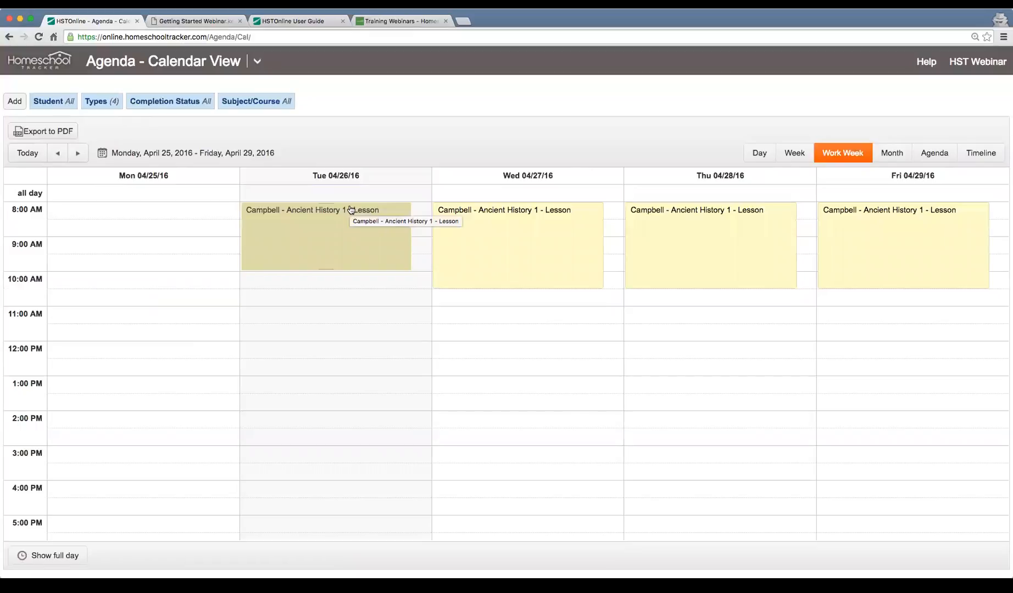
{"action": "left_click", "coordinate": [101, 101]}
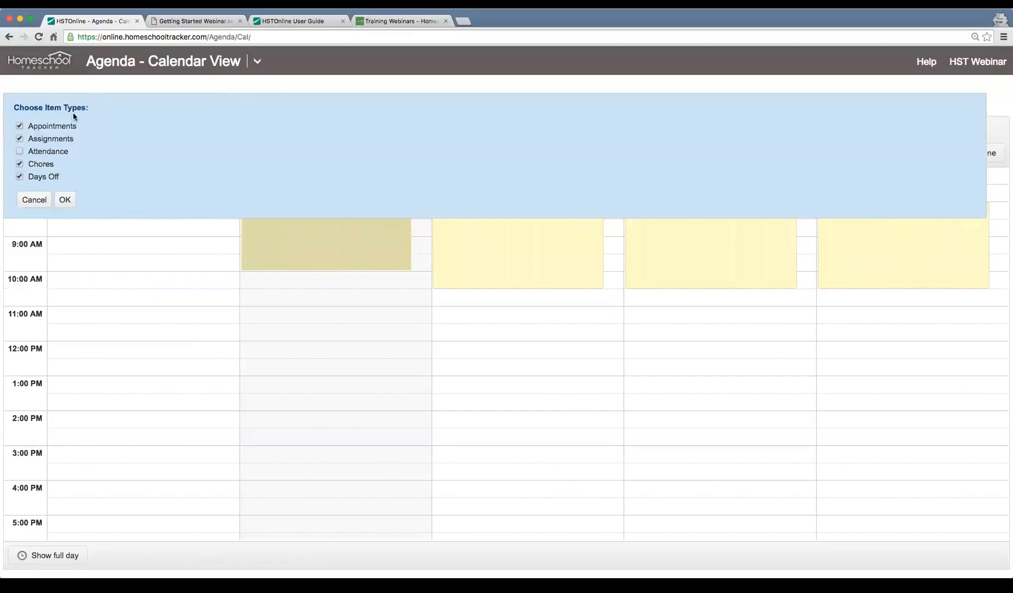
{"action": "left_click", "coordinate": [64, 199]}
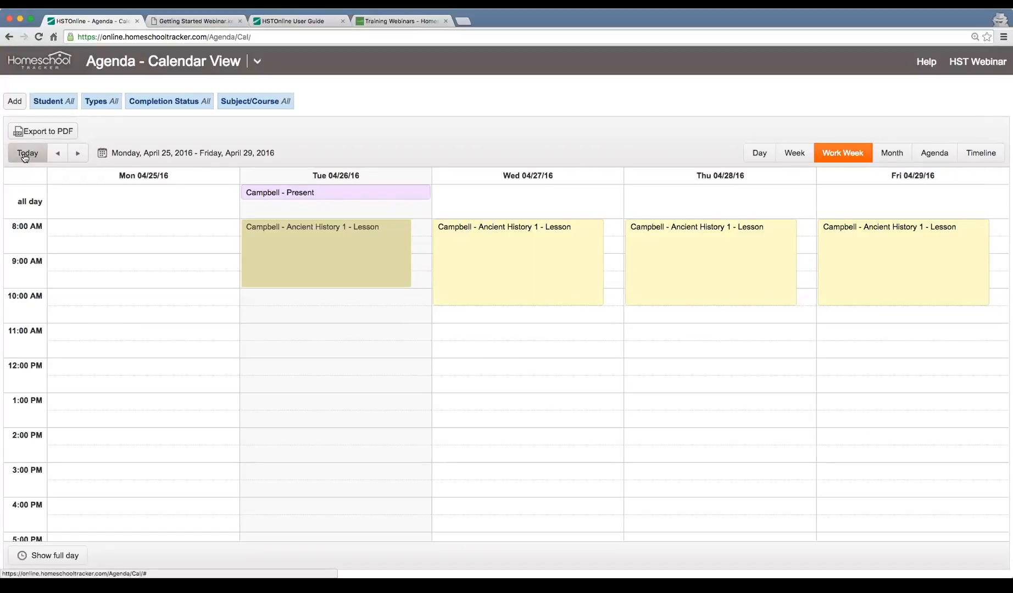
- Export the work week of April 25 to April 29, 2016 to PDF, and view the exported file
{"action": "left_click", "coordinate": [79, 155]}
{"action": "left_click", "coordinate": [58, 153]}
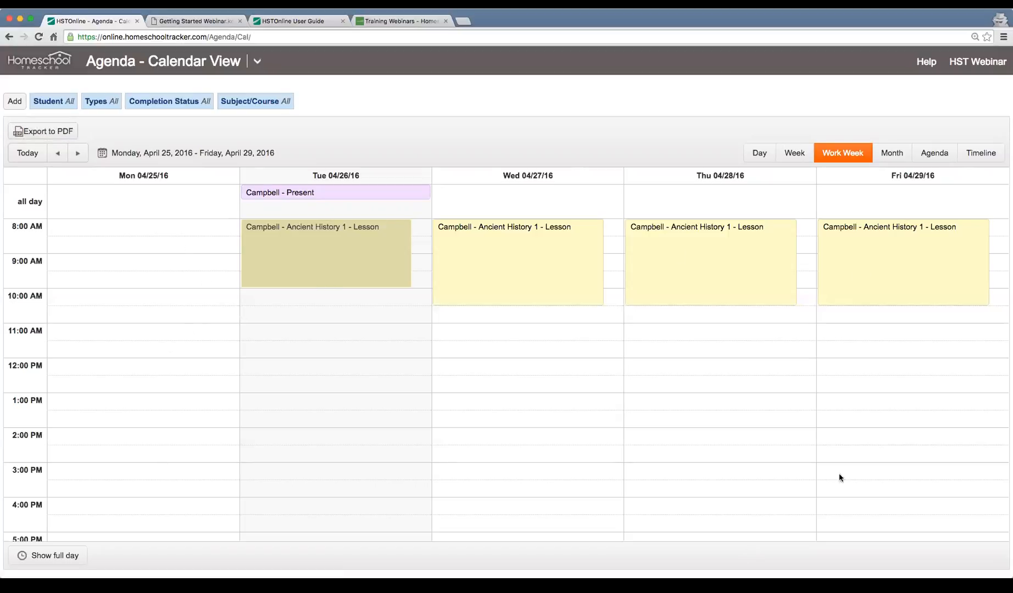
{"action": "left_click", "coordinate": [45, 133]}
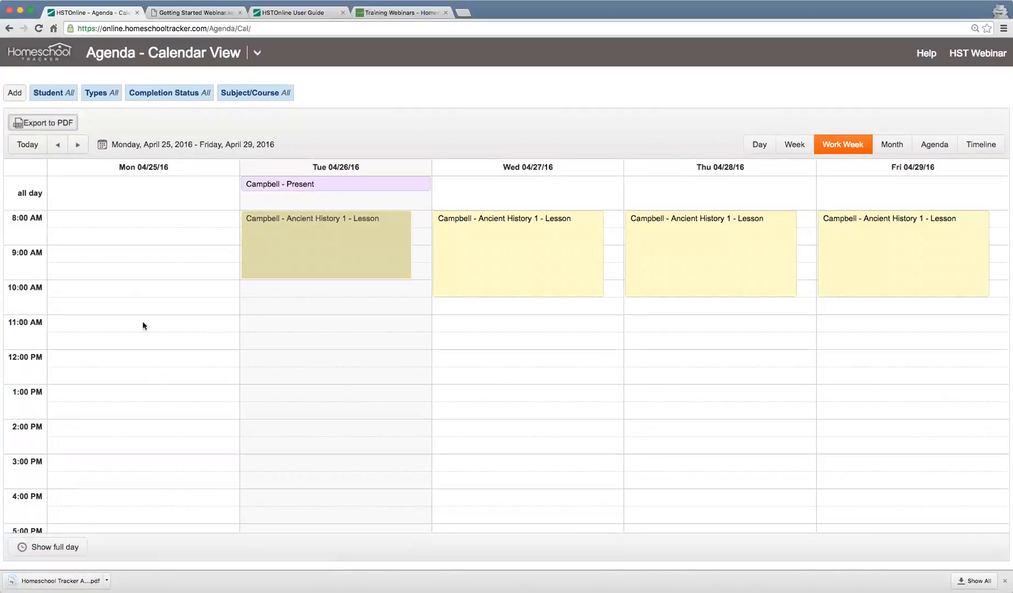
{"action": "left_click", "coordinate": [61, 582]}
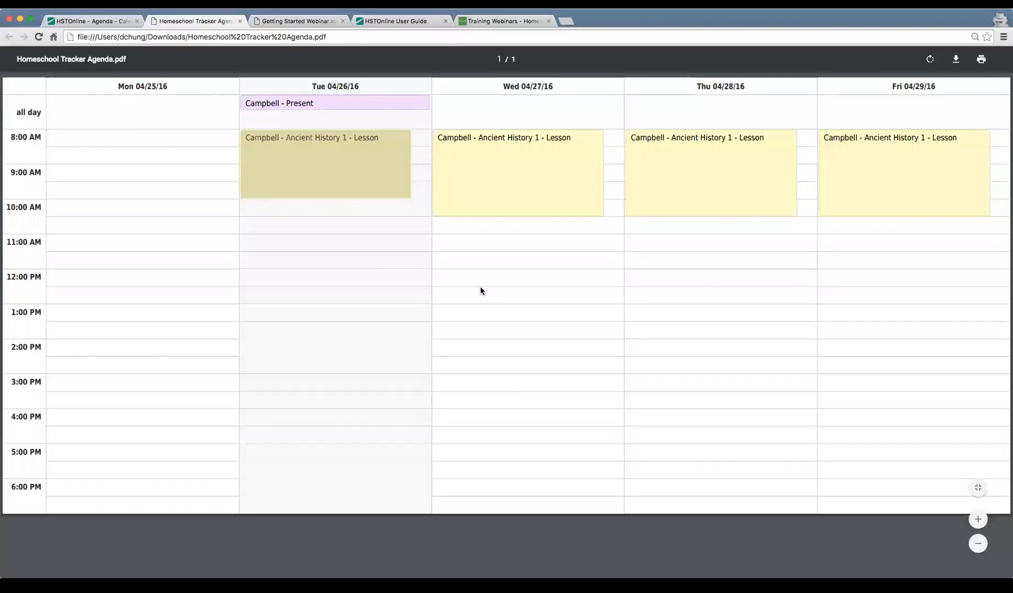
{"action": "left_click", "coordinate": [239, 21]}
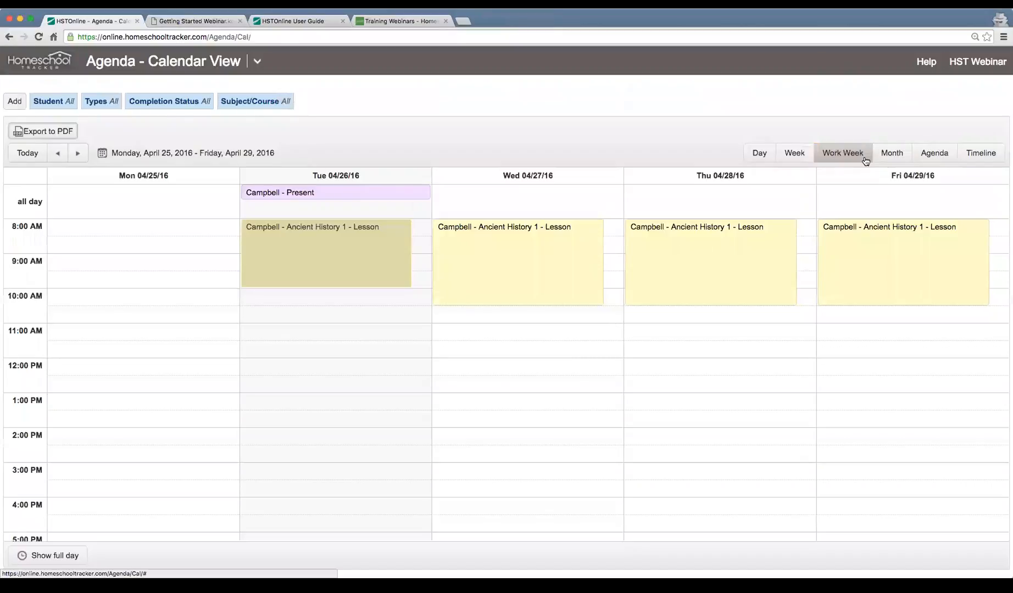
- Export the Day view of Wednesday, April 27, 2016 to PDF, and view the exported file
{"action": "left_click", "coordinate": [794, 153]}
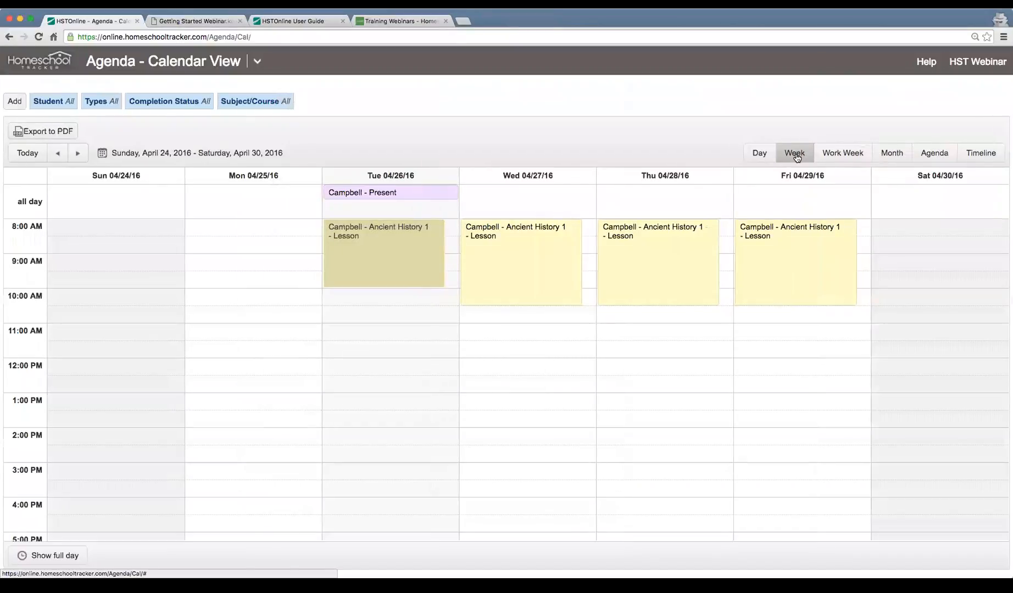
{"action": "left_click", "coordinate": [759, 154]}
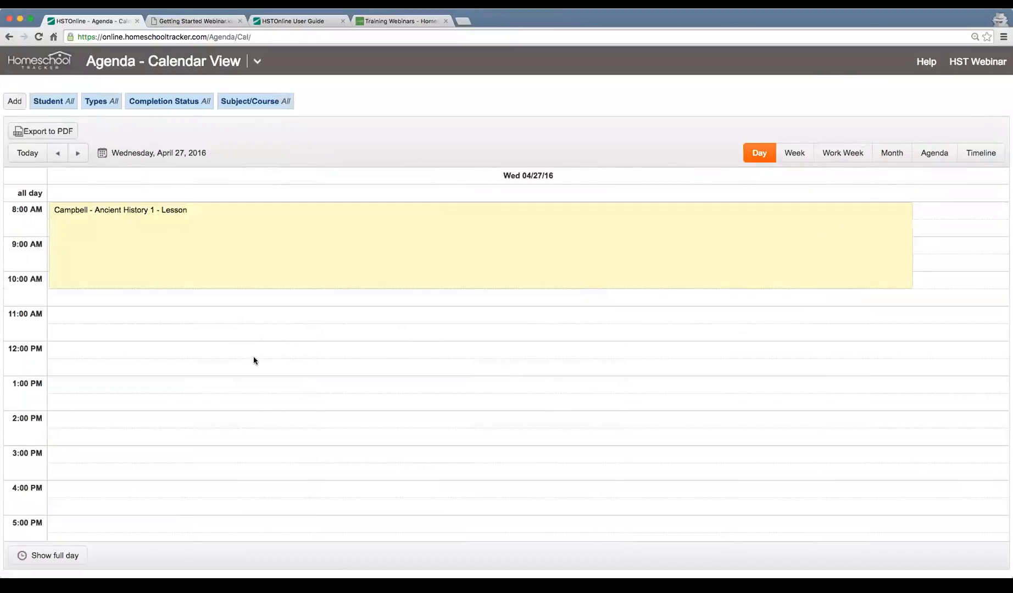
{"action": "left_click", "coordinate": [32, 133]}
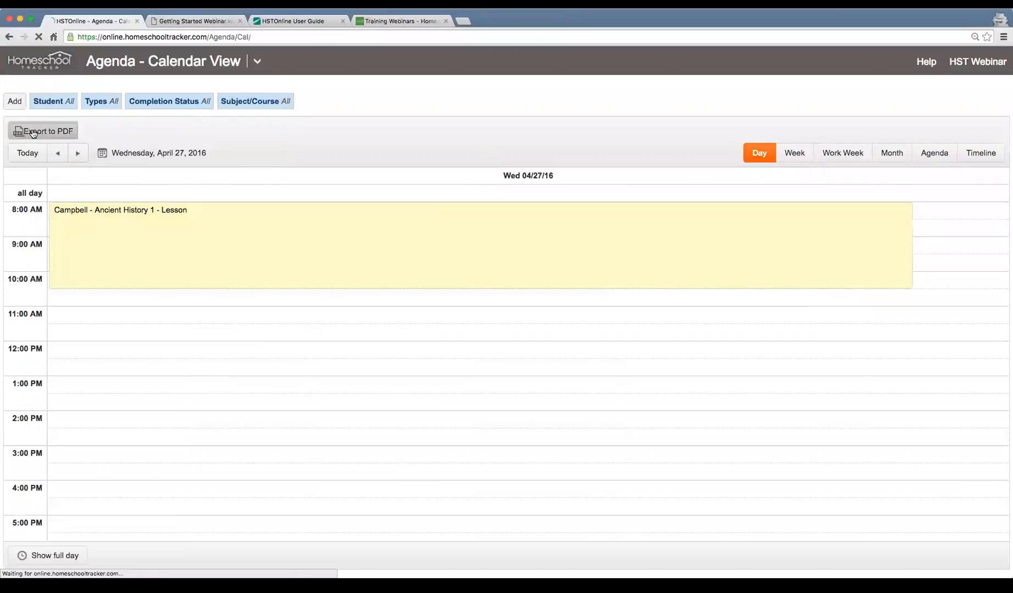
{"action": "left_click", "coordinate": [61, 581]}
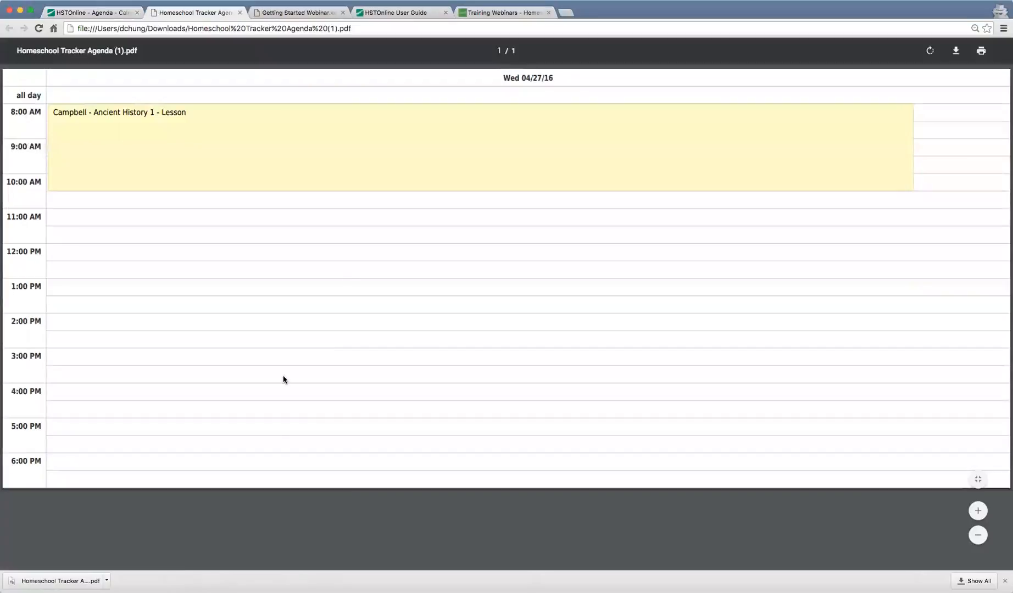
{"action": "key", "text": "super+w"}
- Close the Getting Started Webinar slides, and reopen them at the Assignments demo slide fitted to the page
{"action": "key", "text": "ctrl+Tab"}
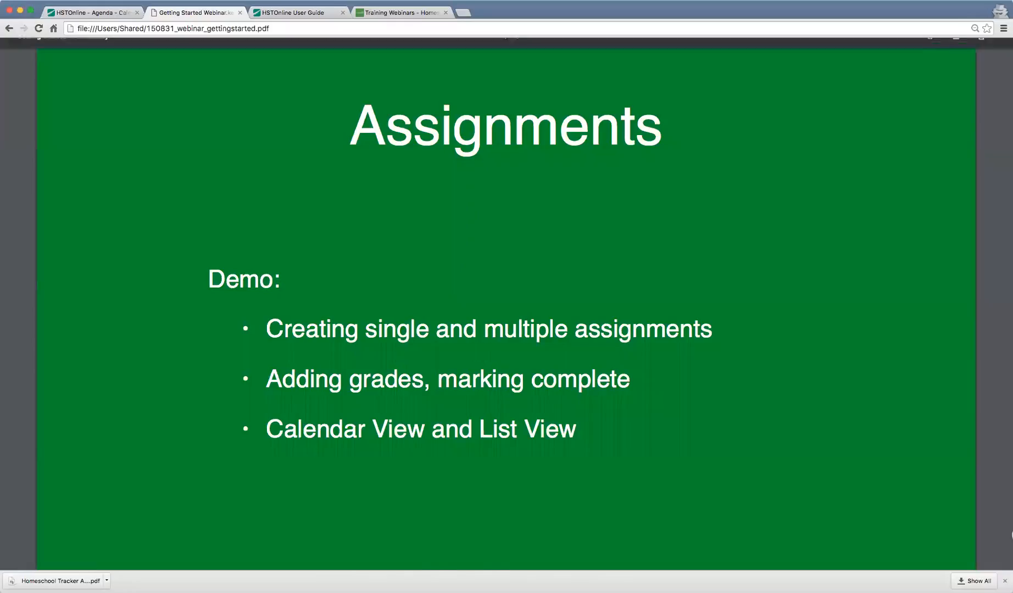
{"action": "key", "text": "super+w"}
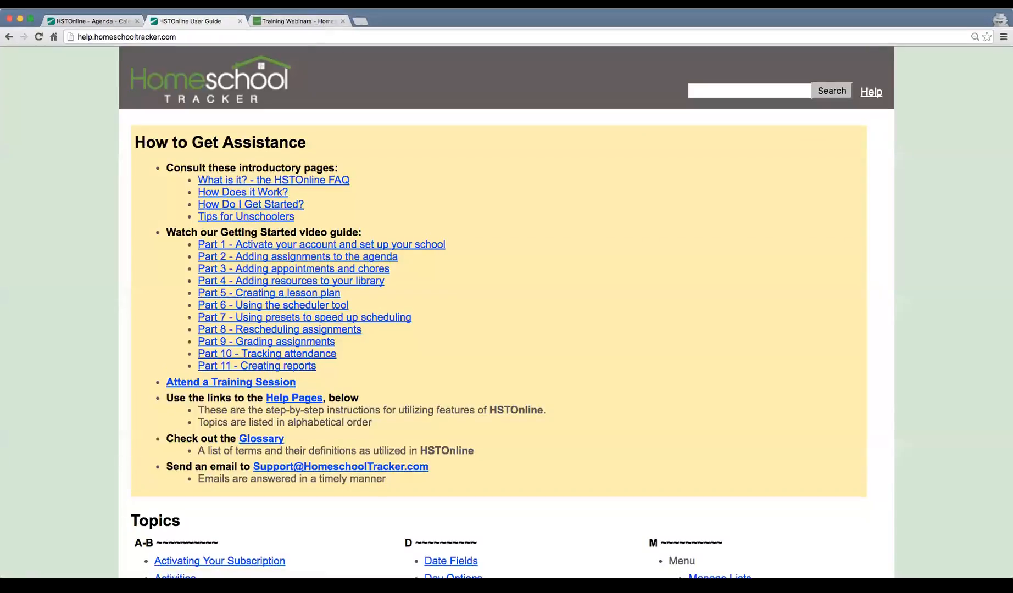
{"action": "left_click", "coordinate": [3, 9]}
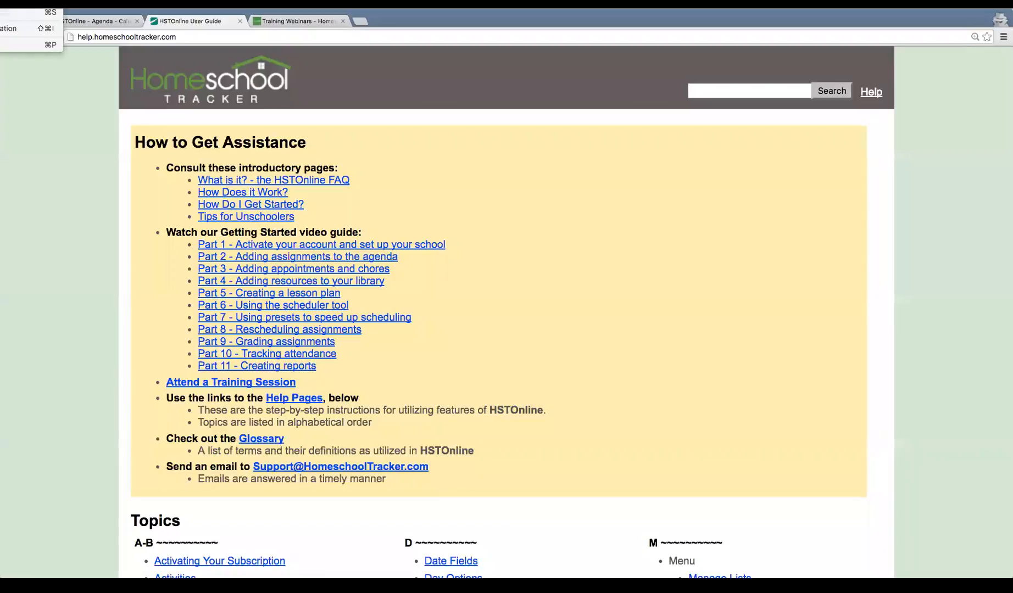
{"action": "left_click", "coordinate": [3, 9]}
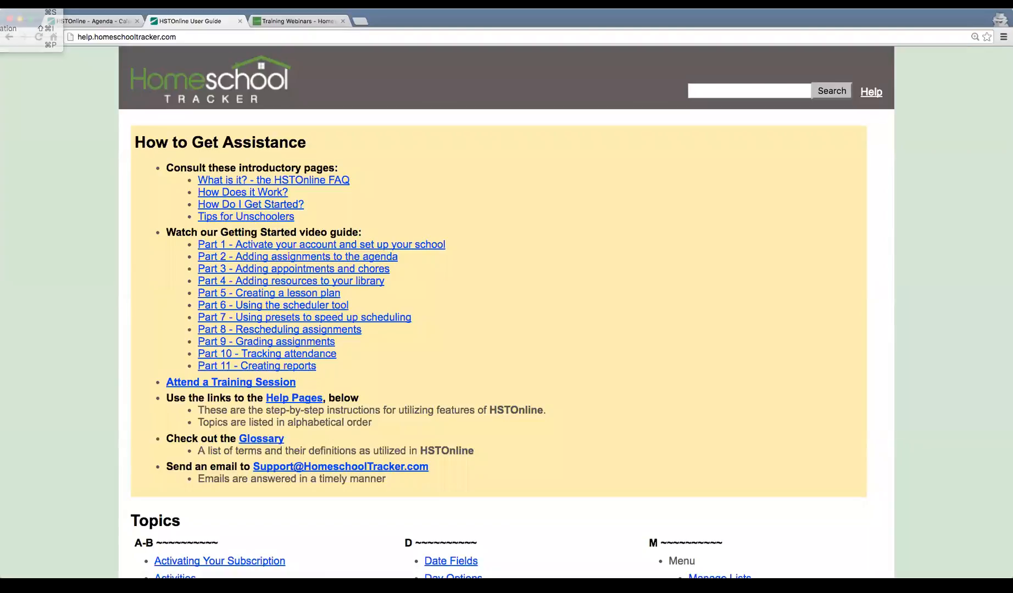
{"action": "double_click", "coordinate": [489, 73]}
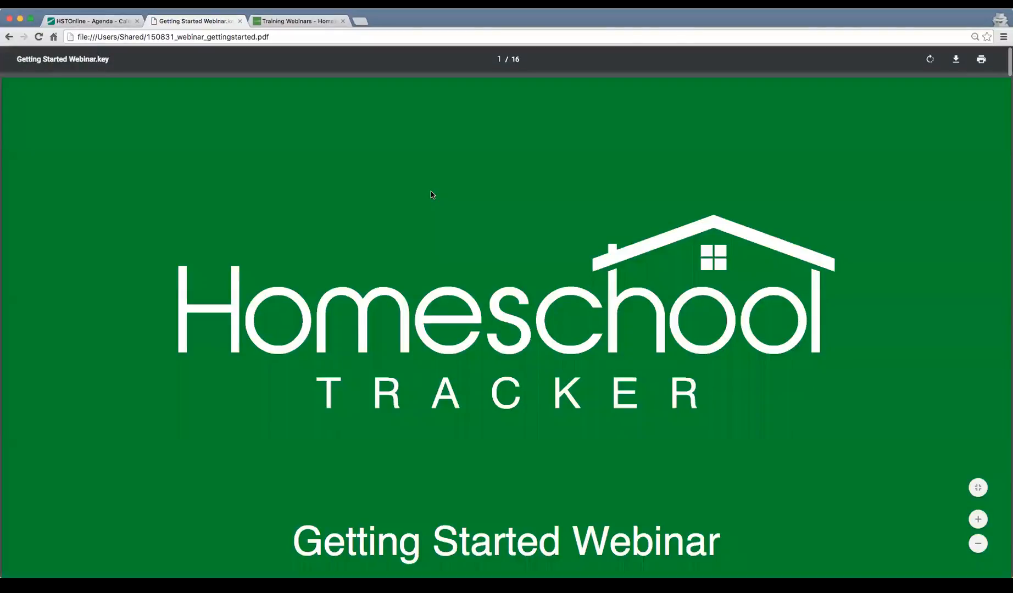
{"action": "left_click", "coordinate": [978, 488]}
{"action": "scroll", "coordinate": [640, 391], "scroll_direction": "down", "scroll_amount": 15}
{"action": "scroll", "coordinate": [639, 393], "scroll_direction": "down", "scroll_amount": 20}
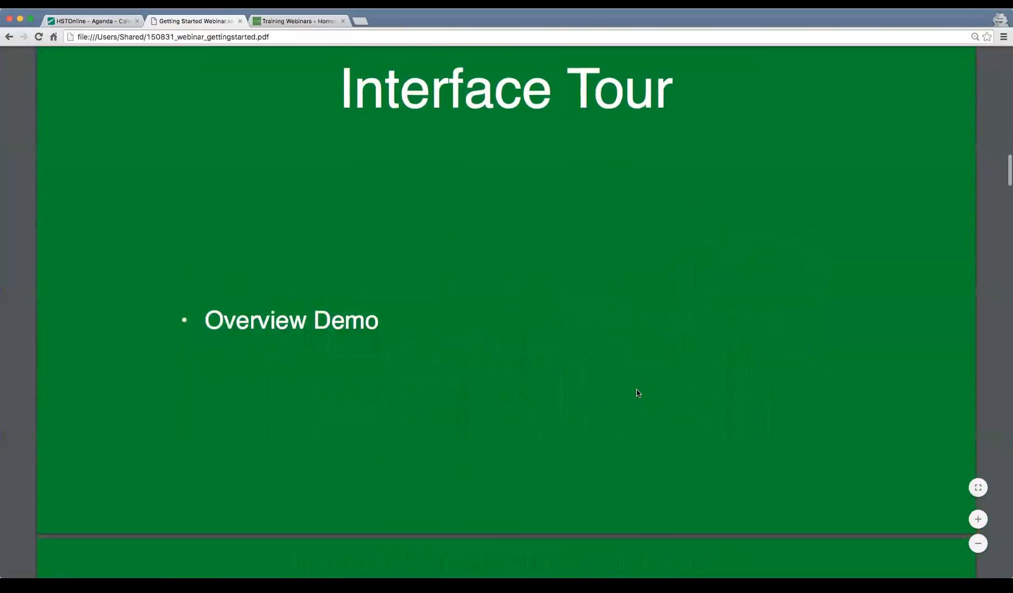
{"action": "scroll", "coordinate": [636, 390], "scroll_direction": "down", "scroll_amount": 15}
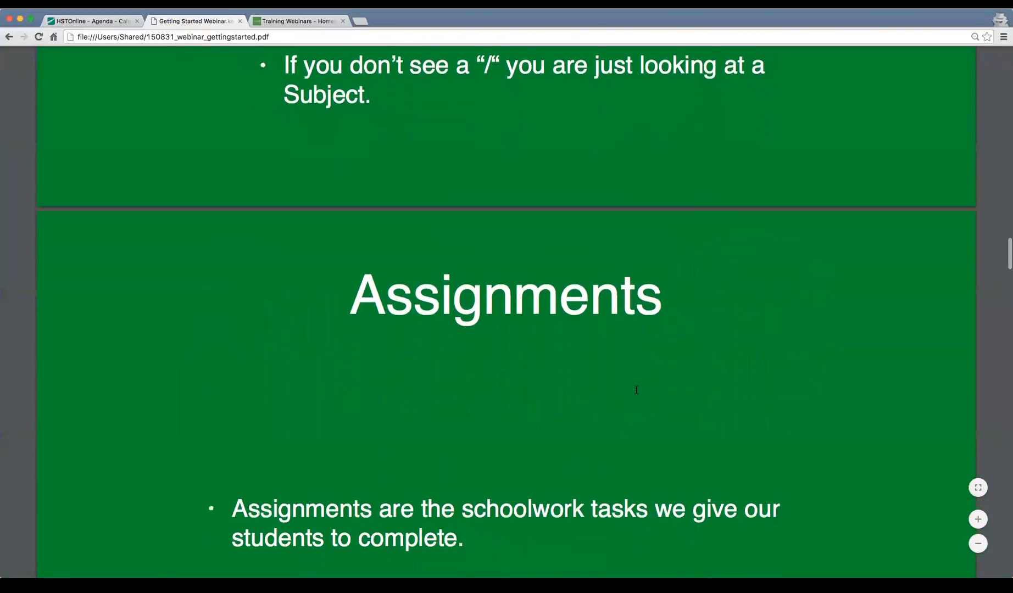
{"action": "scroll", "coordinate": [636, 390], "scroll_direction": "down", "scroll_amount": 20}
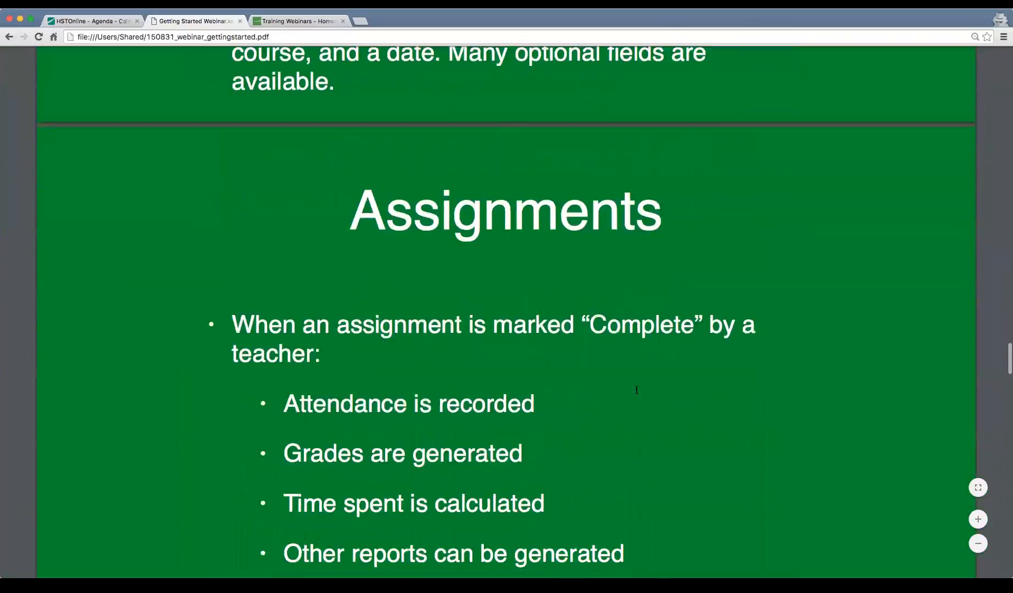
{"action": "scroll", "coordinate": [636, 390], "scroll_direction": "down", "scroll_amount": 2}
{"action": "scroll", "coordinate": [637, 392], "scroll_direction": "up", "scroll_amount": 2}
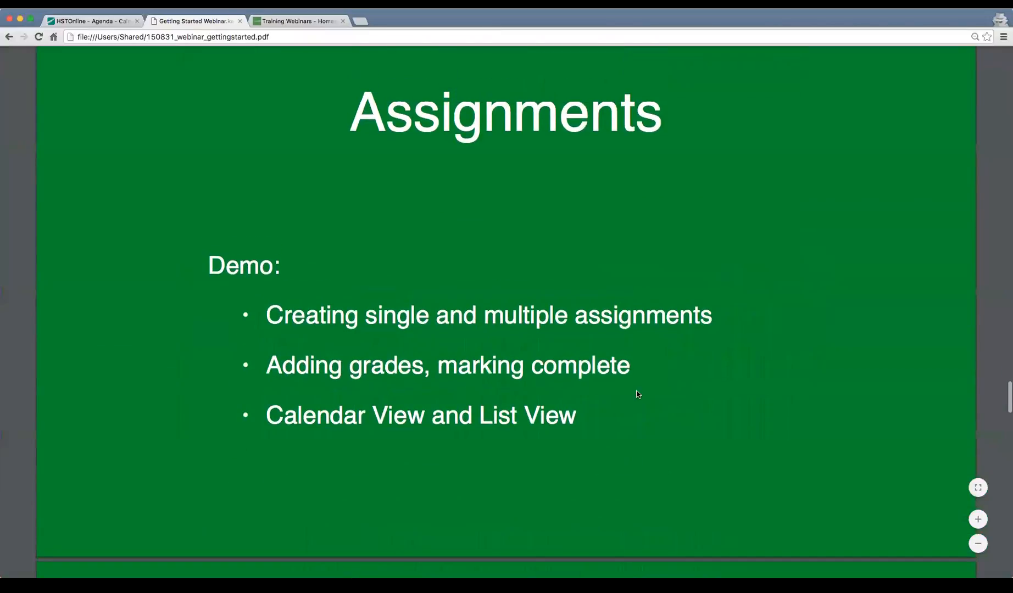
- Return to the Homeschool Tracker calendar and switch to Agenda - List View
{"action": "left_click", "coordinate": [88, 21]}
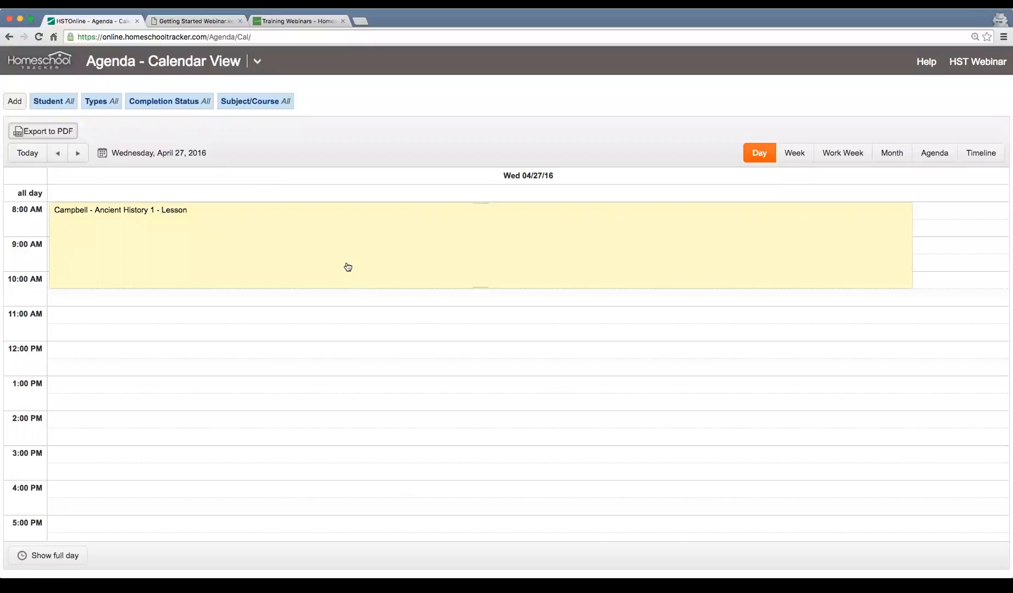
{"action": "left_click", "coordinate": [258, 62]}
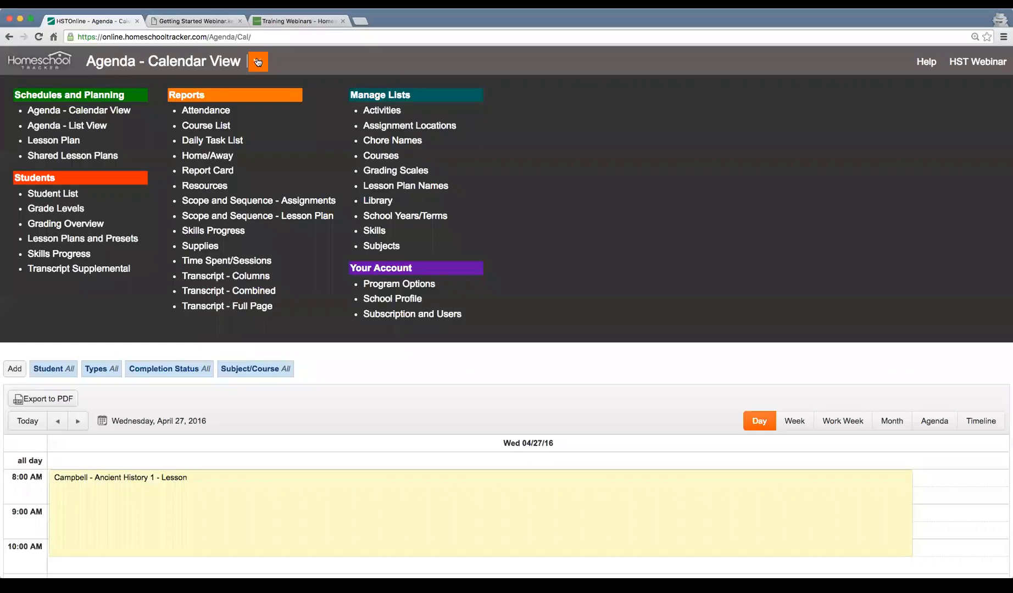
{"action": "left_click", "coordinate": [77, 128]}
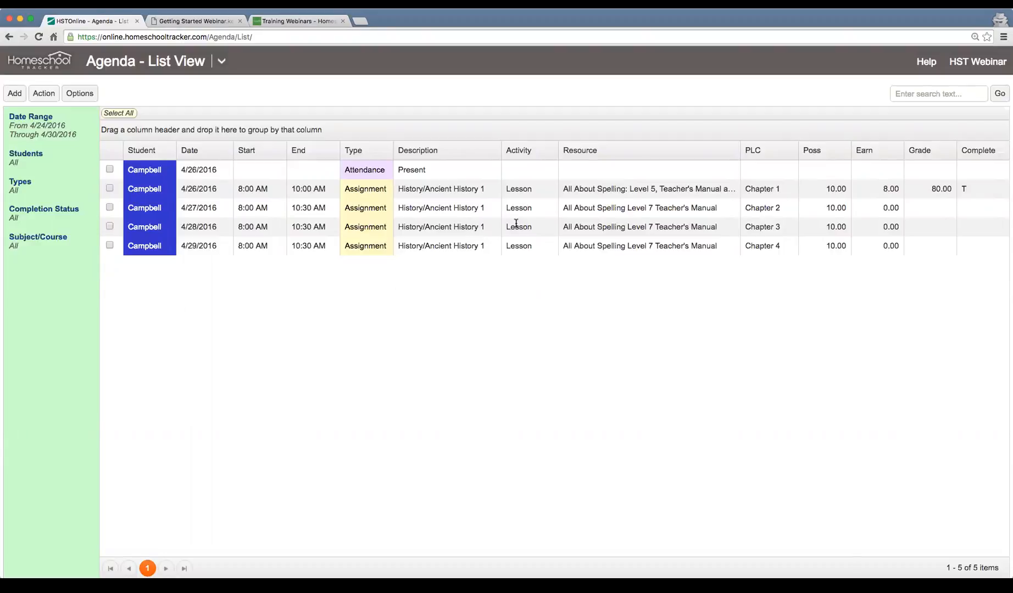
- Select the Chapter 2, Chapter 3 and Chapter 4 assignments of 4/27/2016, 4/28/2016 and 4/29/2016 together
{"action": "left_click", "coordinate": [475, 192]}
{"action": "left_click", "coordinate": [476, 213]}
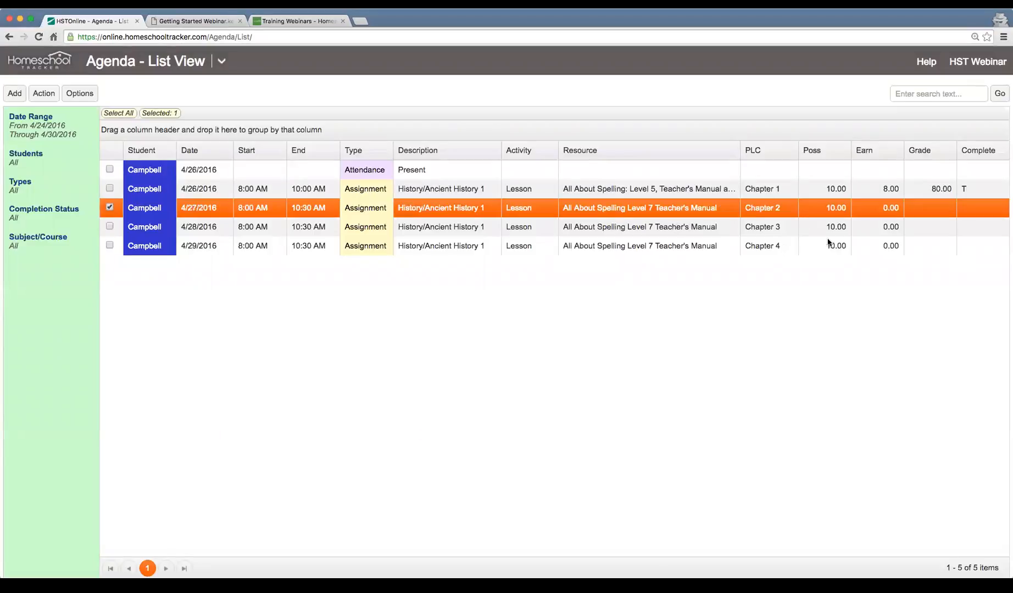
{"action": "left_click", "coordinate": [846, 236]}
{"action": "left_click", "coordinate": [840, 250]}
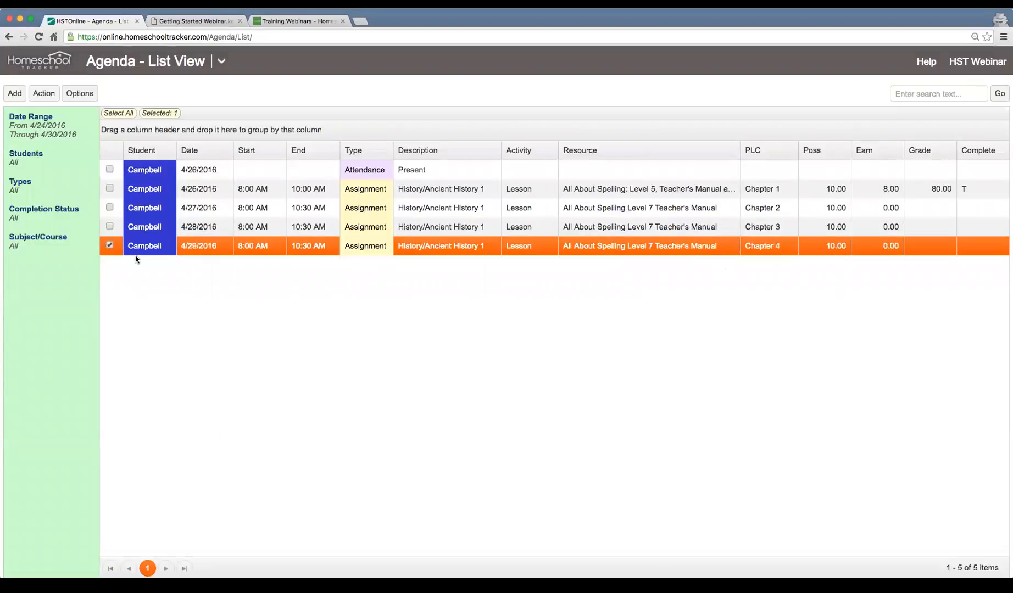
{"action": "left_click", "coordinate": [110, 208]}
{"action": "left_click", "coordinate": [110, 228]}
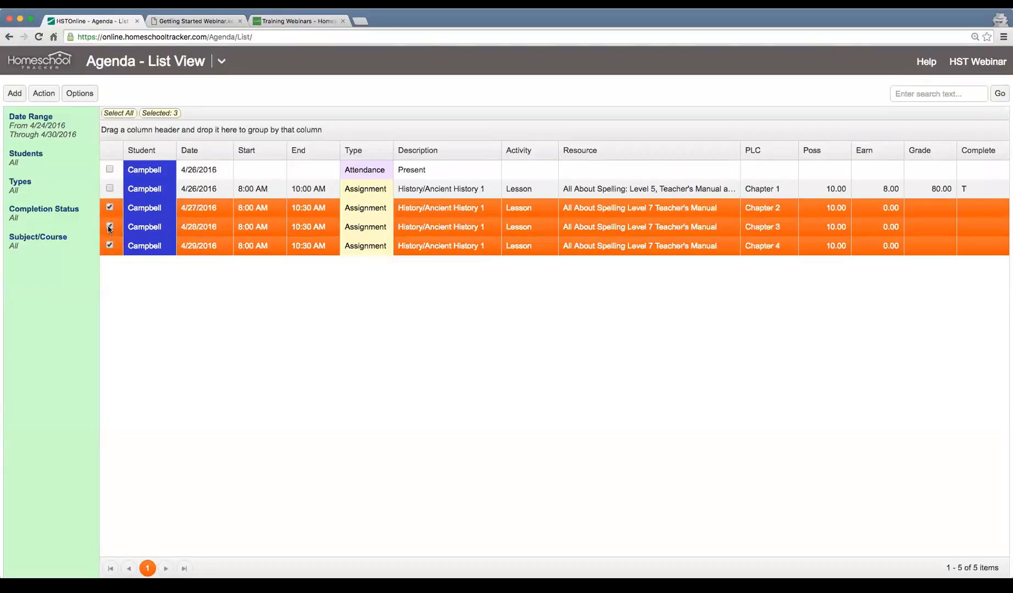
- Deselect the Chapter 2, Chapter 3 and Chapter 4 assignments of 4/27/2016 through 4/29/2016
{"action": "left_click", "coordinate": [109, 227]}
{"action": "left_click", "coordinate": [109, 246]}
{"action": "left_click", "coordinate": [110, 208]}
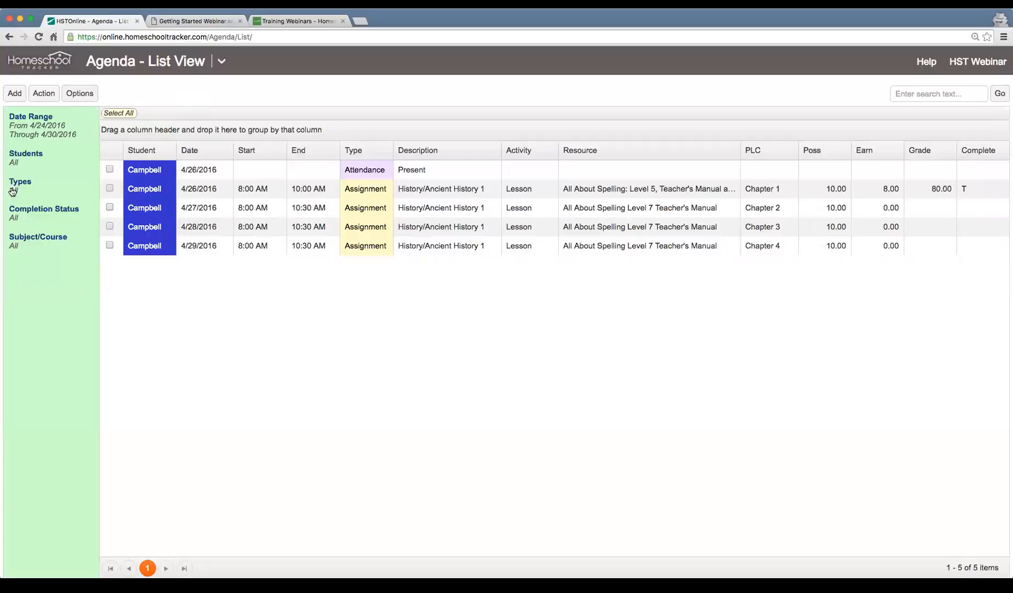
{"action": "scroll", "coordinate": [33, 135], "scroll_direction": "down", "scroll_amount": 1}
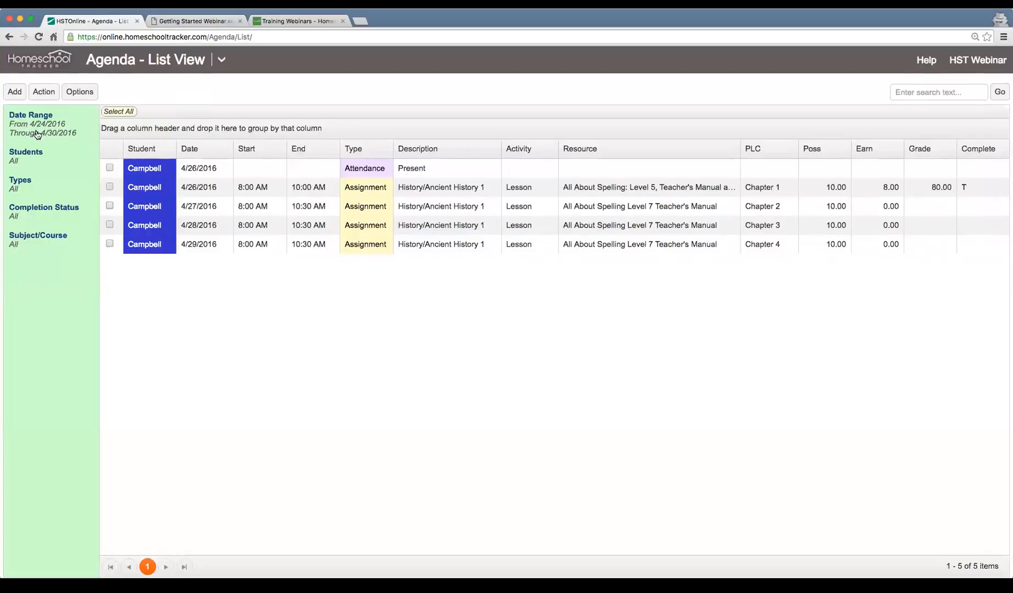
- View the details of the Chapter 2 assignment of 4/27/2016 in its edit form, and close the form without changes
{"action": "left_click", "coordinate": [351, 195]}
{"action": "left_click", "coordinate": [782, 212]}
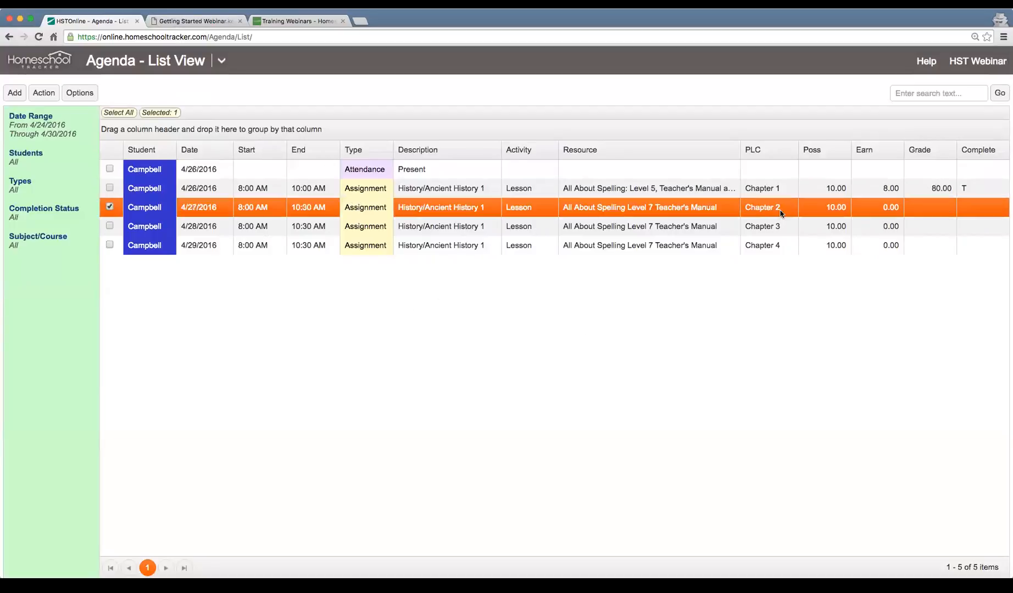
{"action": "double_click", "coordinate": [273, 215]}
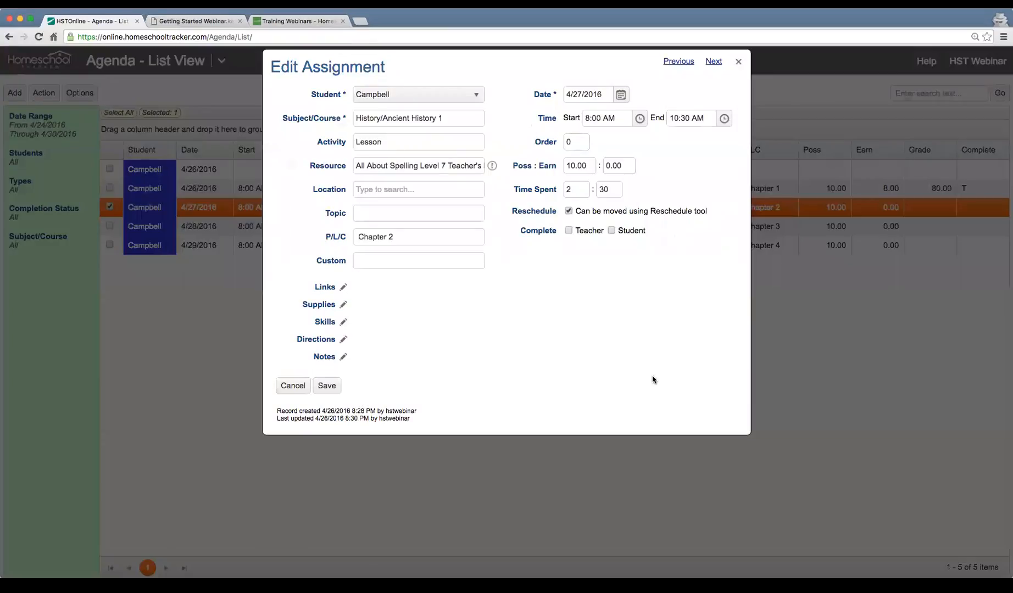
{"action": "left_click", "coordinate": [293, 386]}
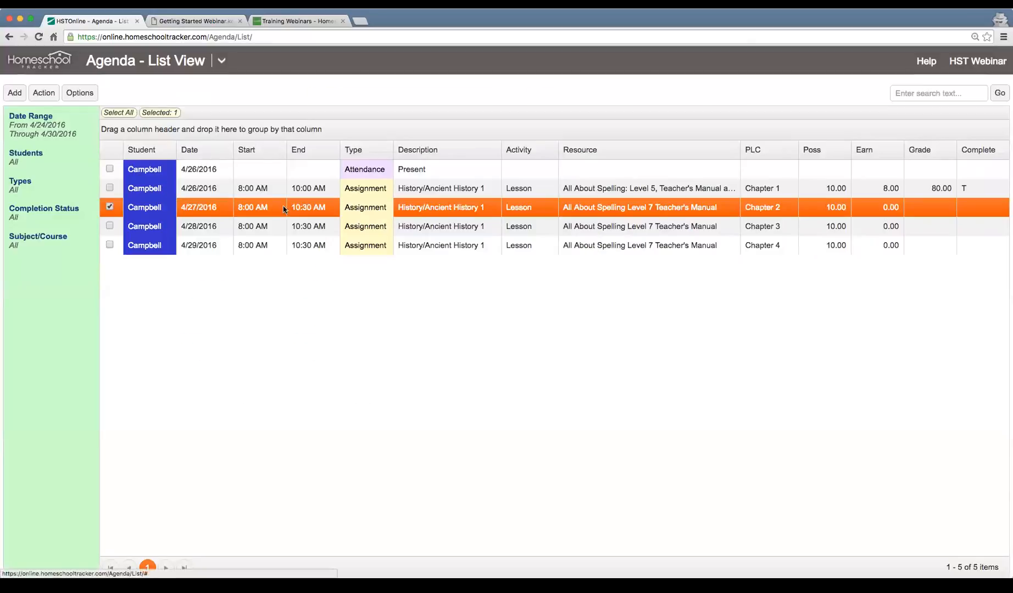
- Sort the agenda list by date, switching between ascending and descending order
{"action": "left_click", "coordinate": [207, 153]}
{"action": "left_click", "coordinate": [212, 154]}
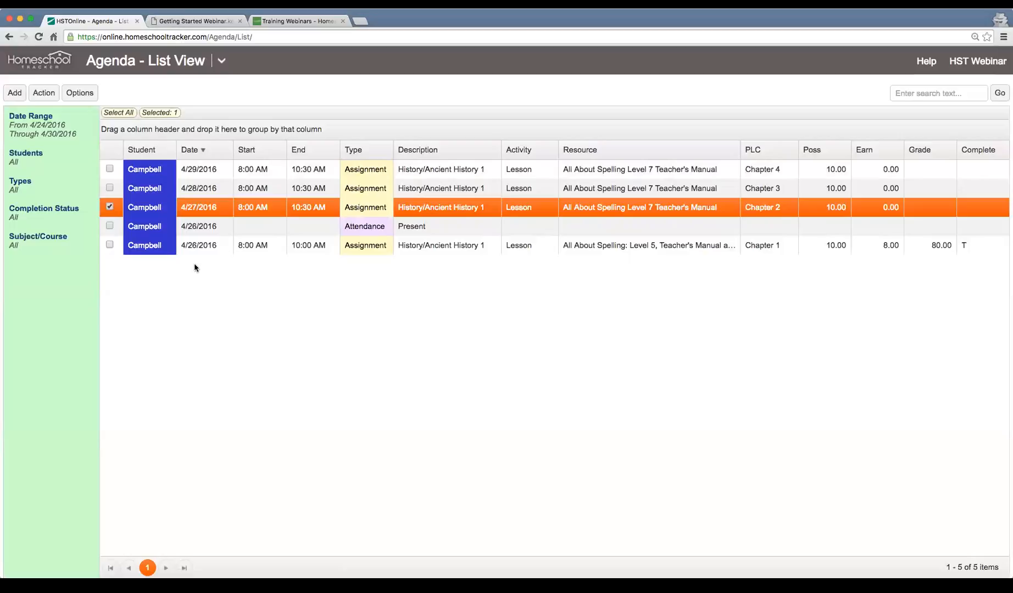
{"action": "left_click", "coordinate": [196, 152]}
{"action": "left_click", "coordinate": [204, 152]}
{"action": "left_click", "coordinate": [213, 152]}
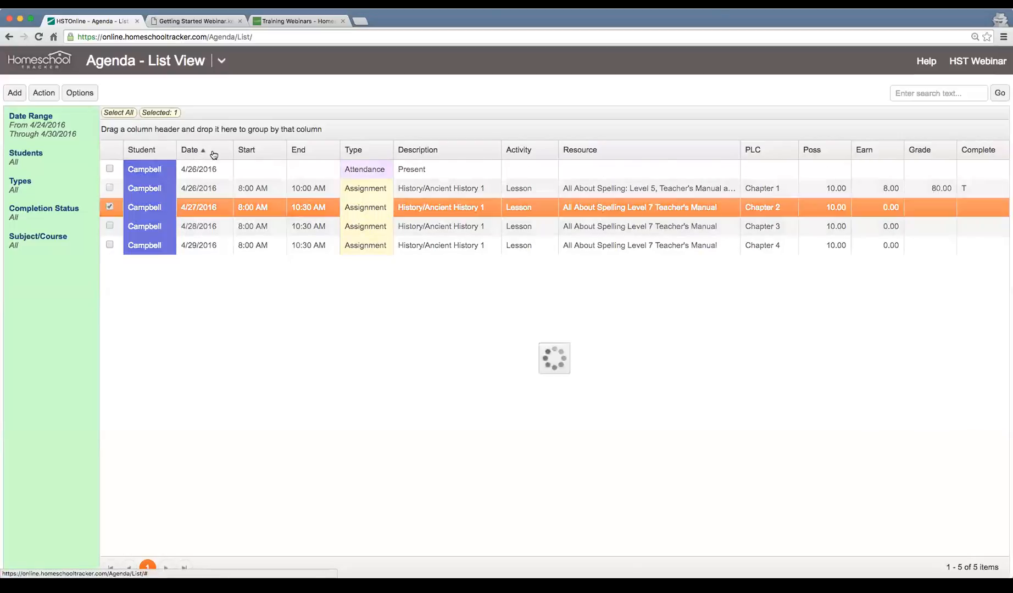
- Sort the list by description in ascending and descending order, and remove both the description and date sorting
{"action": "left_click", "coordinate": [450, 152]}
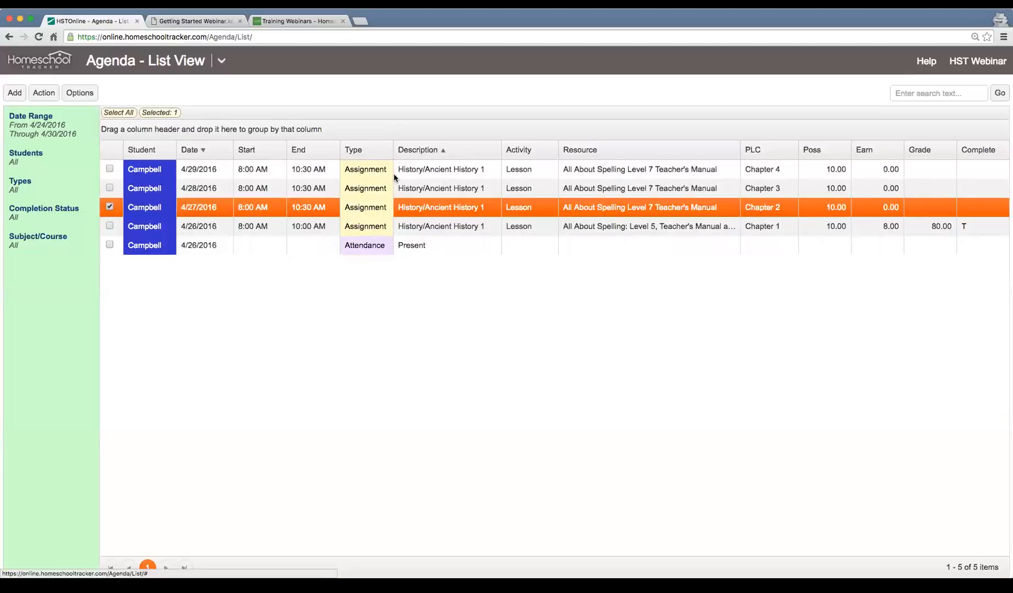
{"action": "left_click", "coordinate": [452, 155]}
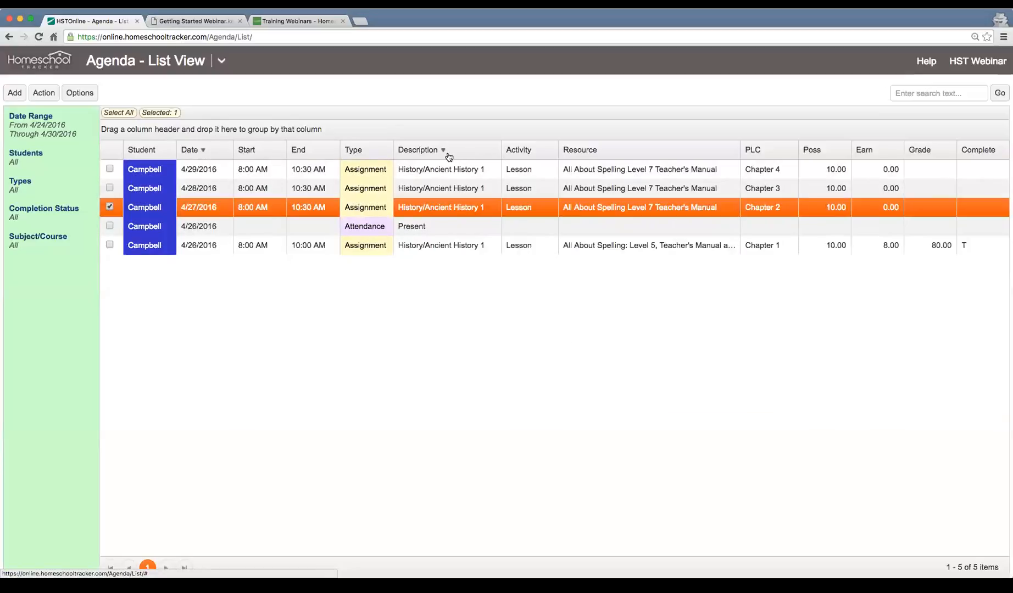
{"action": "left_click", "coordinate": [448, 156]}
{"action": "left_click", "coordinate": [213, 154]}
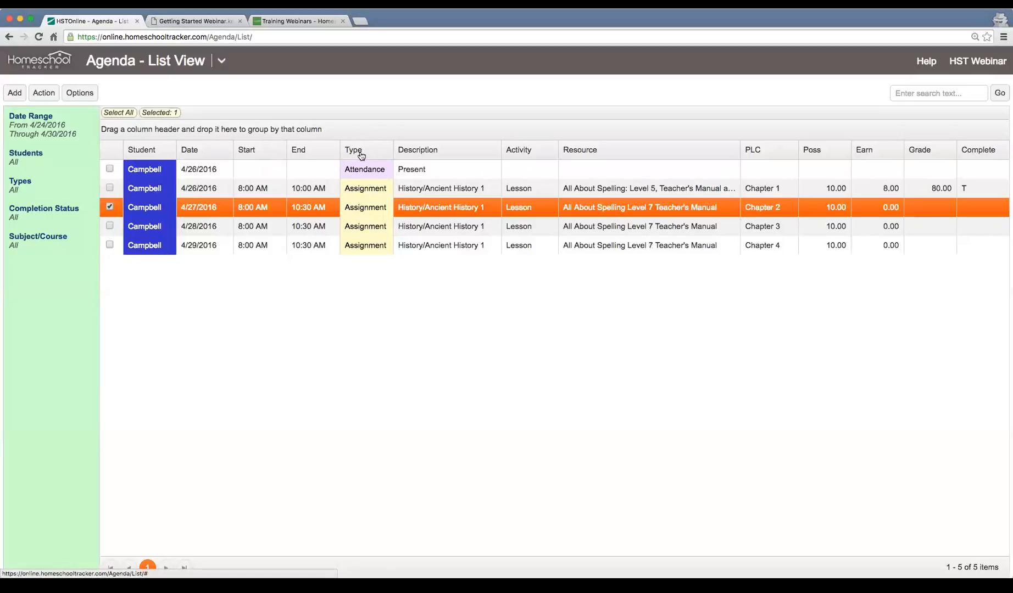
- Try grouping the agenda list by type with both groups collapsed and expanded again, and remove the grouping
{"action": "left_click_drag", "start_coordinate": [360, 154], "coordinate": [166, 132]}
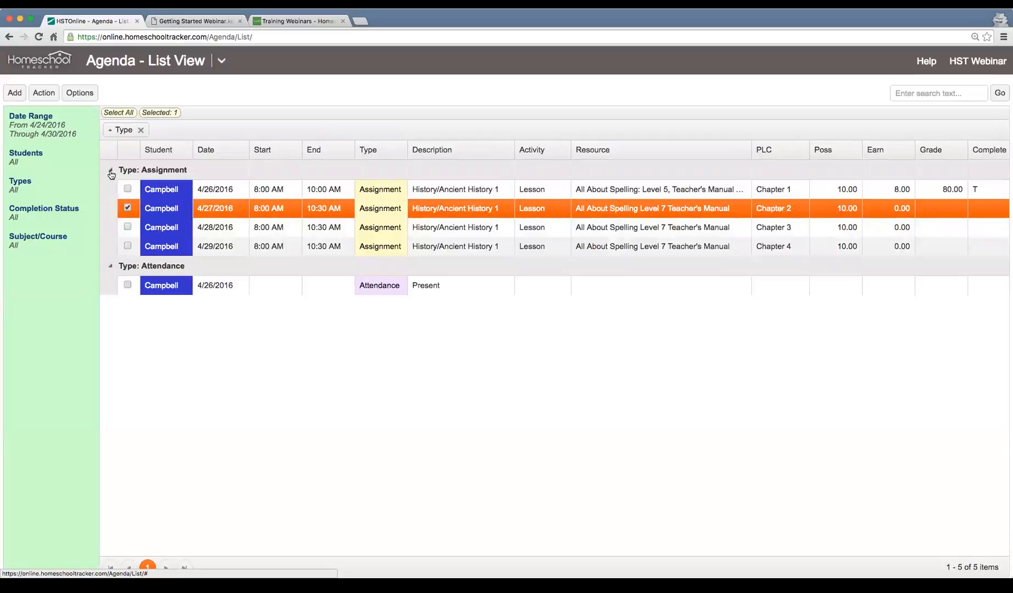
{"action": "left_click", "coordinate": [111, 171]}
{"action": "left_click", "coordinate": [110, 189]}
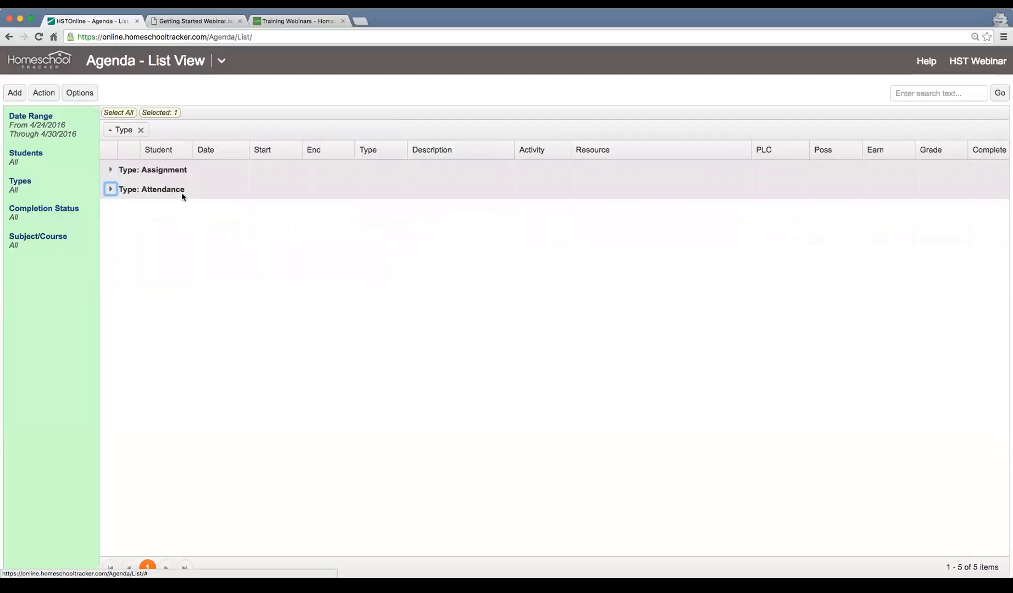
{"action": "left_click", "coordinate": [111, 189]}
{"action": "left_click", "coordinate": [111, 170]}
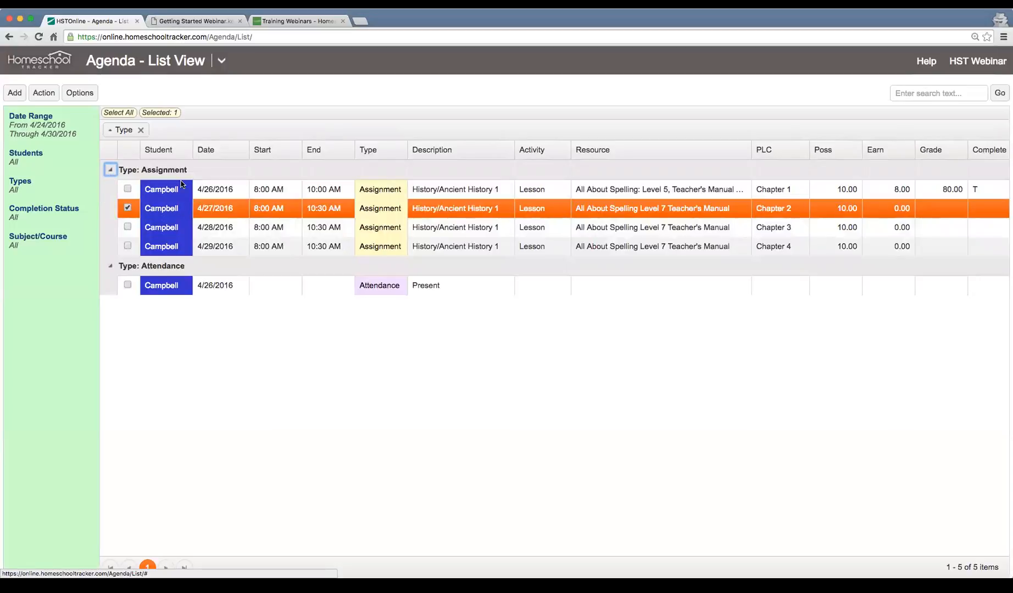
{"action": "left_click", "coordinate": [141, 130]}
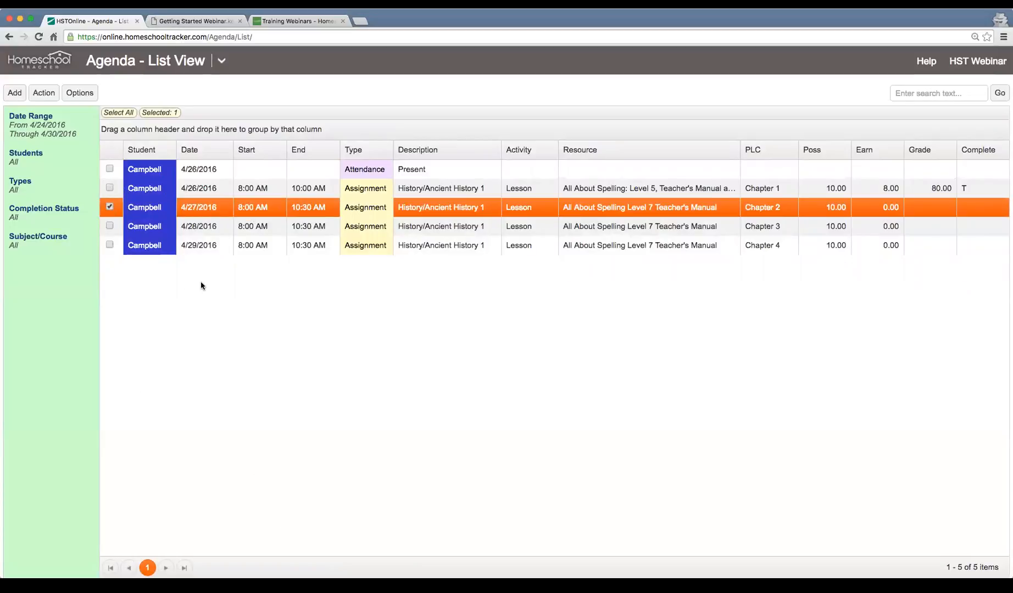
- Search the agenda list for "lesson", and clear the search to show all items again
{"action": "left_click", "coordinate": [950, 88]}
{"action": "type", "text": ";es"}
{"action": "key", "text": "BackSpace"}
{"action": "key", "text": "BackSpace"}
{"action": "key", "text": "BackSpace"}
{"action": "type", "text": ";e"}
{"action": "key", "text": "BackSpace"}
{"action": "type", "text": "le"}
{"action": "key", "text": "Return"}
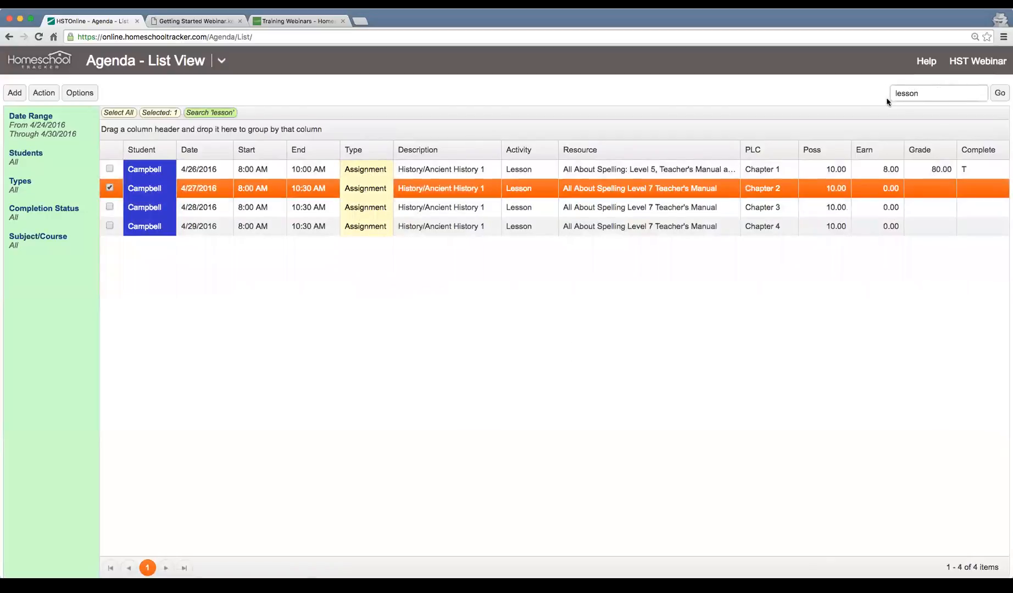
{"action": "double_click", "coordinate": [923, 95]}
{"action": "key", "text": "BackSpace"}
{"action": "key", "text": "Return"}
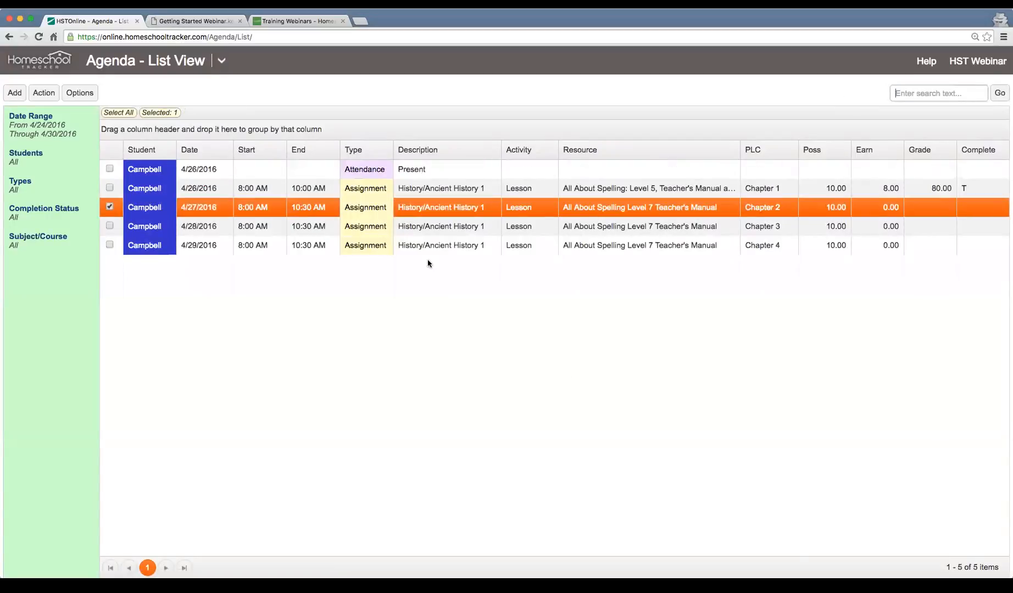
- Multi-edit the Chapter 2, Chapter 3 and Chapter 4 assignments to end at 10:00 AM, and save the change
{"action": "left_click", "coordinate": [110, 226]}
{"action": "left_click", "coordinate": [109, 246]}
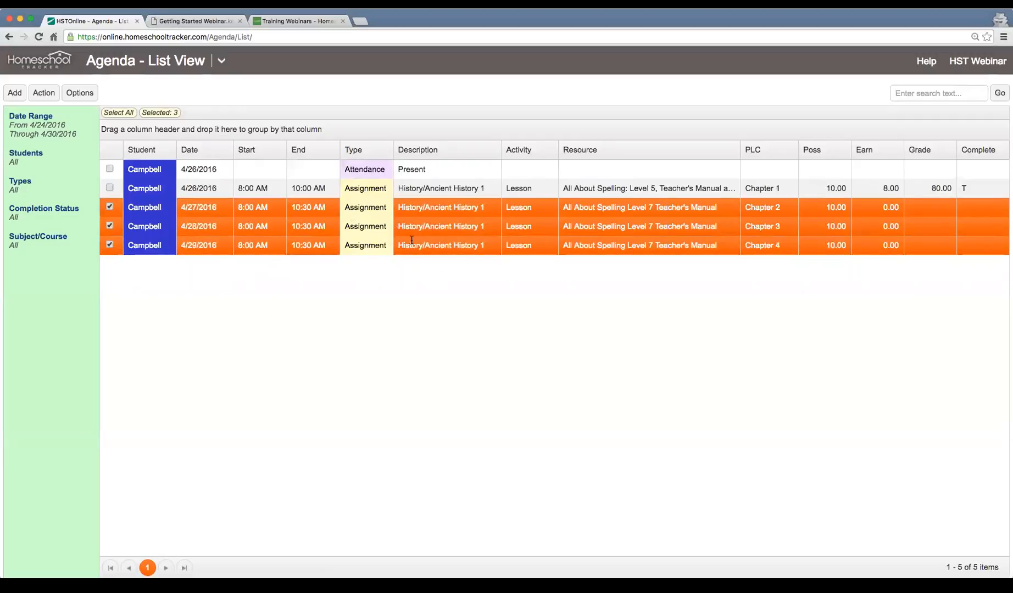
{"action": "left_click", "coordinate": [40, 94]}
{"action": "left_click", "coordinate": [73, 171]}
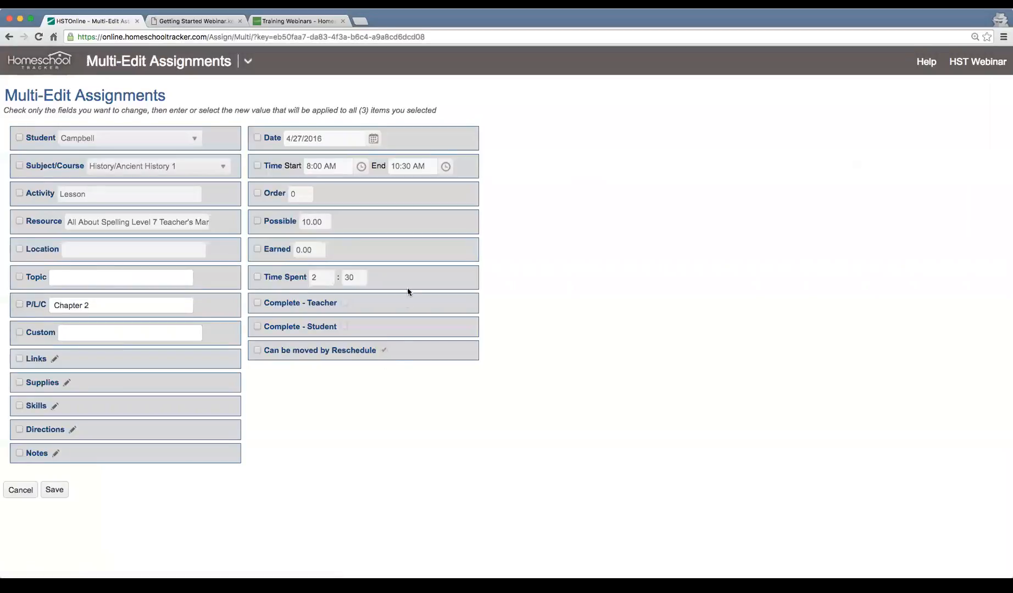
{"action": "left_click", "coordinate": [257, 165]}
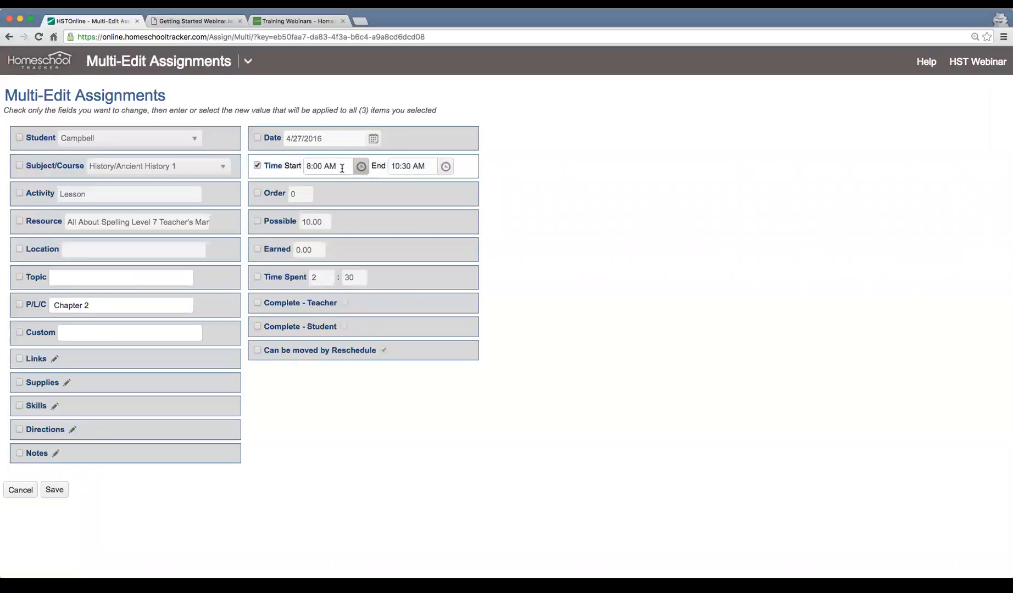
{"action": "left_click", "coordinate": [443, 167]}
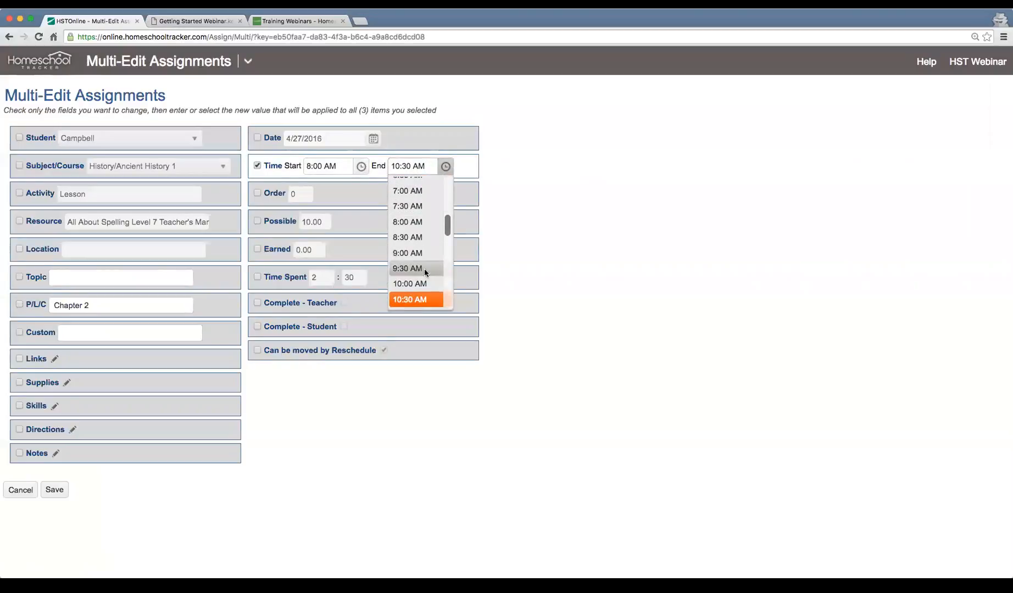
{"action": "left_click", "coordinate": [423, 259]}
{"action": "left_click", "coordinate": [53, 490]}
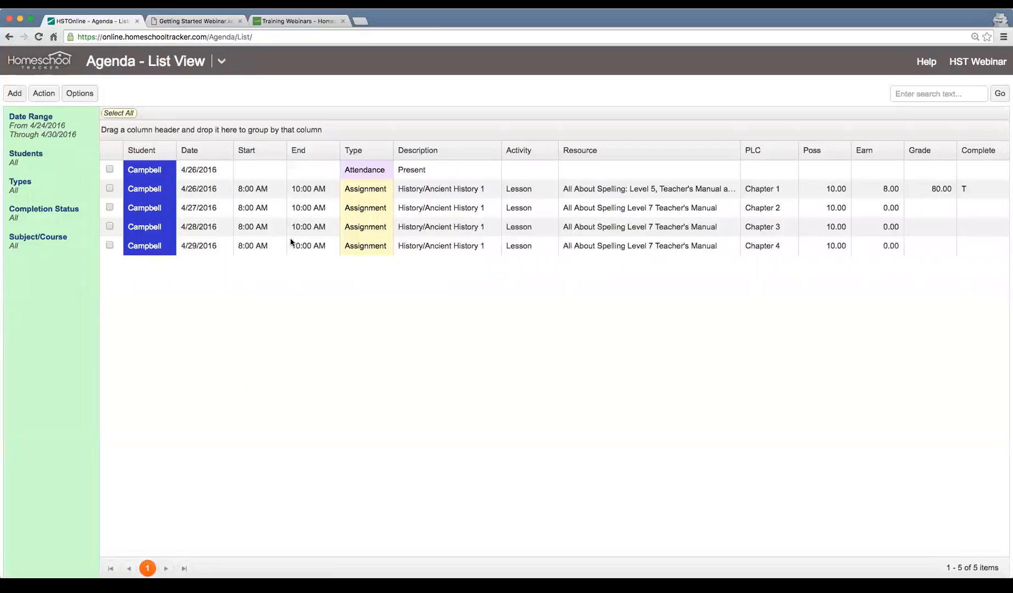
- Multi-edit the Chapter 2, Chapter 3 and Chapter 4 assignments with 9 points earned and teacher completion marked, and save
{"action": "left_click", "coordinate": [109, 207]}
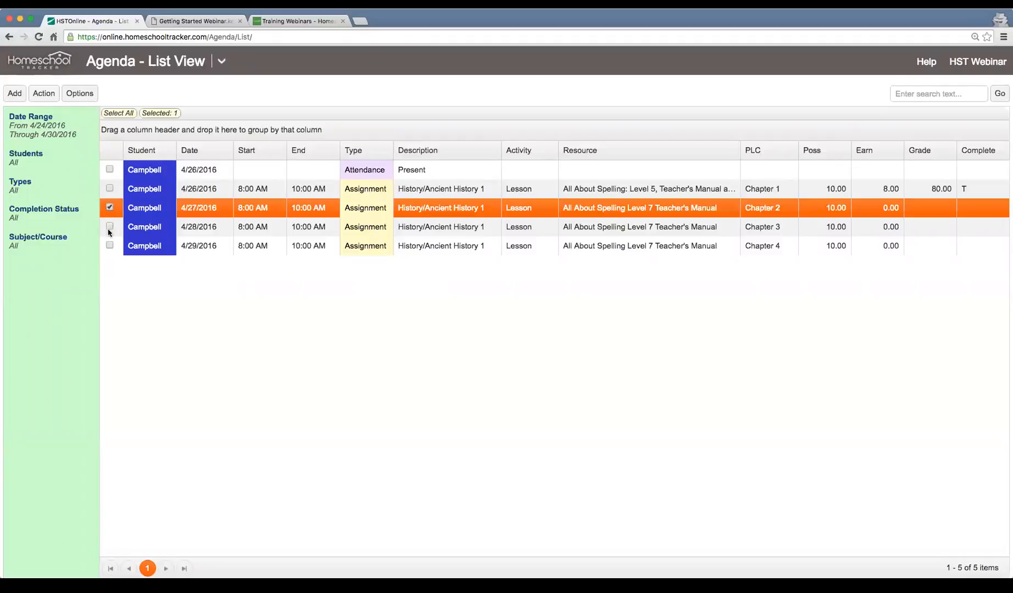
{"action": "left_click", "coordinate": [110, 226]}
{"action": "left_click", "coordinate": [109, 245]}
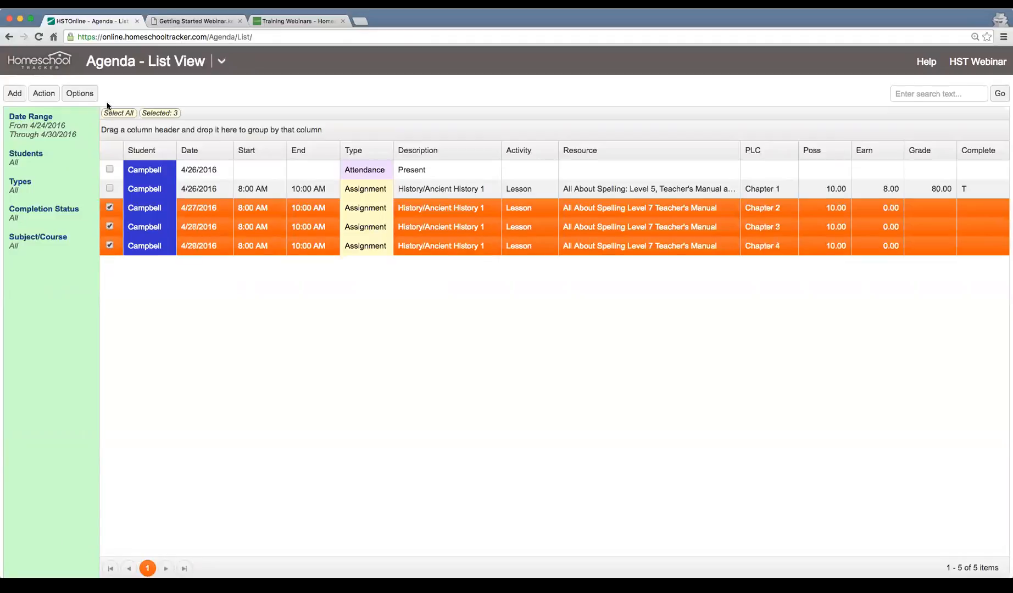
{"action": "left_click", "coordinate": [44, 93]}
{"action": "left_click", "coordinate": [110, 183]}
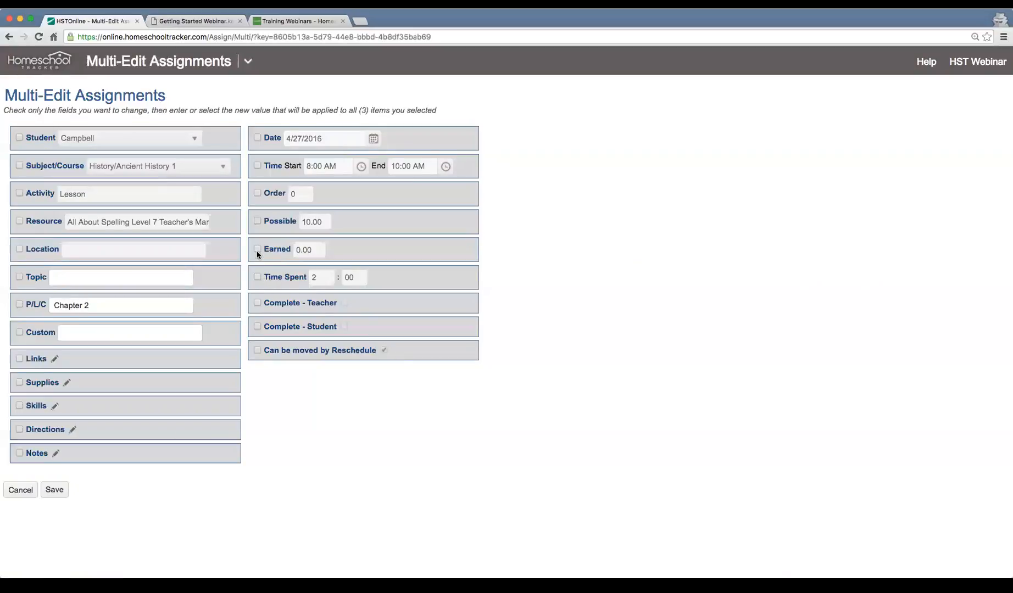
{"action": "left_click", "coordinate": [257, 249]}
{"action": "left_click", "coordinate": [310, 250]}
{"action": "type", "text": "9"}
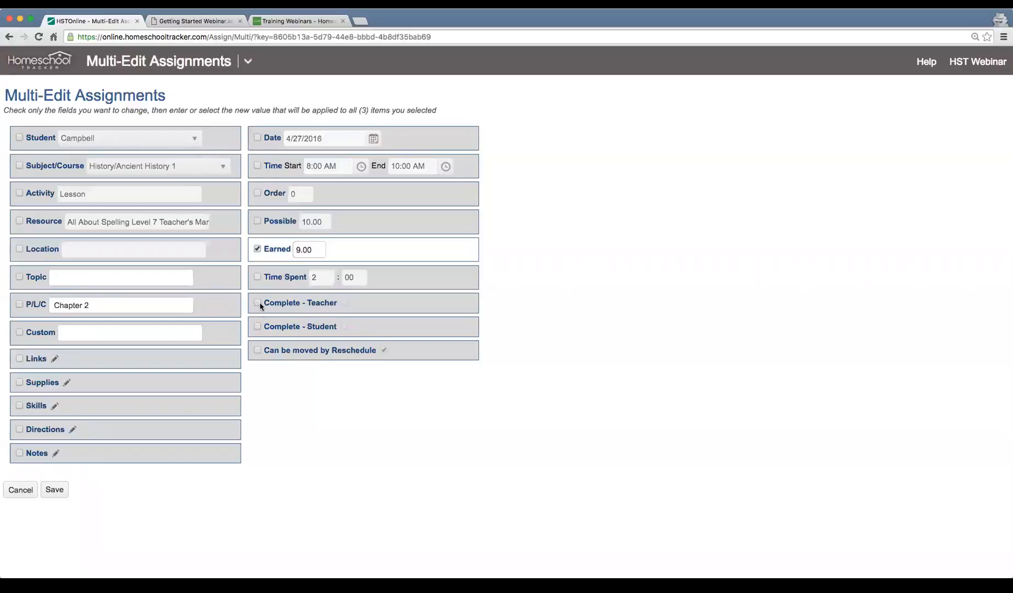
{"action": "left_click", "coordinate": [258, 302]}
{"action": "left_click", "coordinate": [344, 303]}
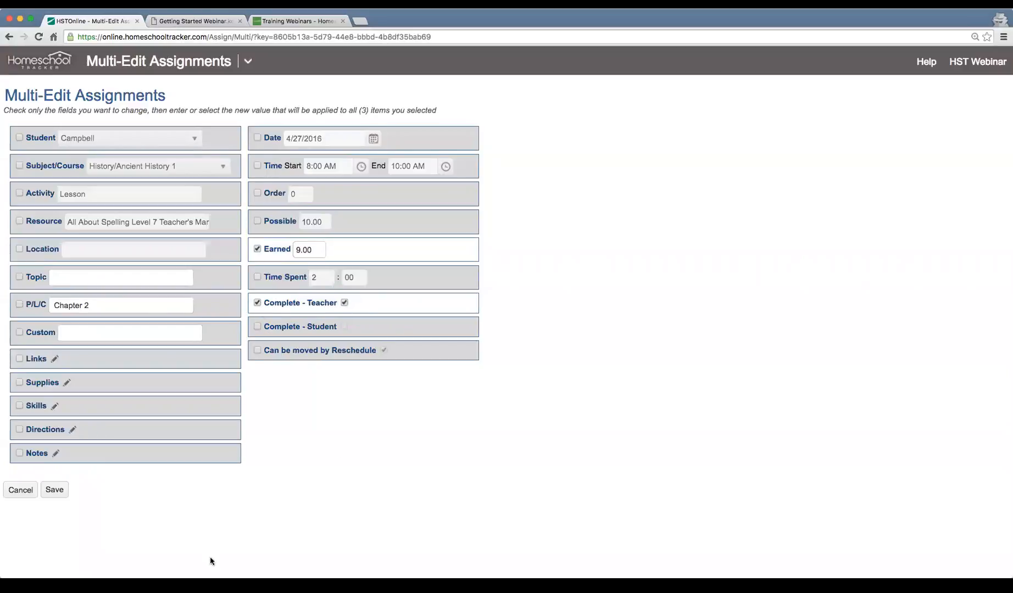
{"action": "left_click", "coordinate": [59, 496]}
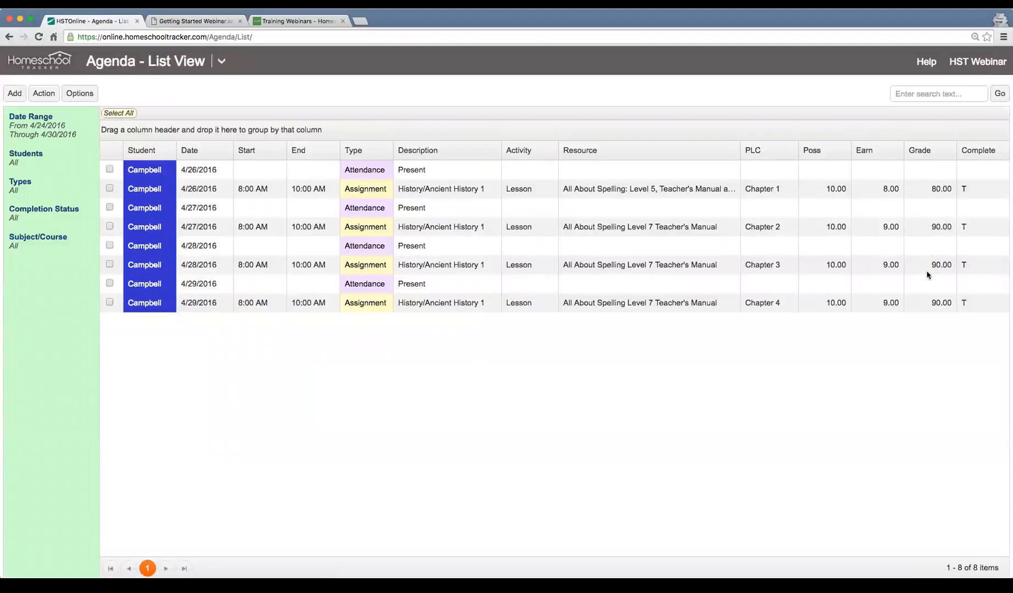
- Examine the attendance entries of 4/26/2016 through 4/29/2016 one at a time in the list
{"action": "left_click", "coordinate": [297, 284]}
{"action": "left_click", "coordinate": [297, 248]}
{"action": "left_click", "coordinate": [302, 211]}
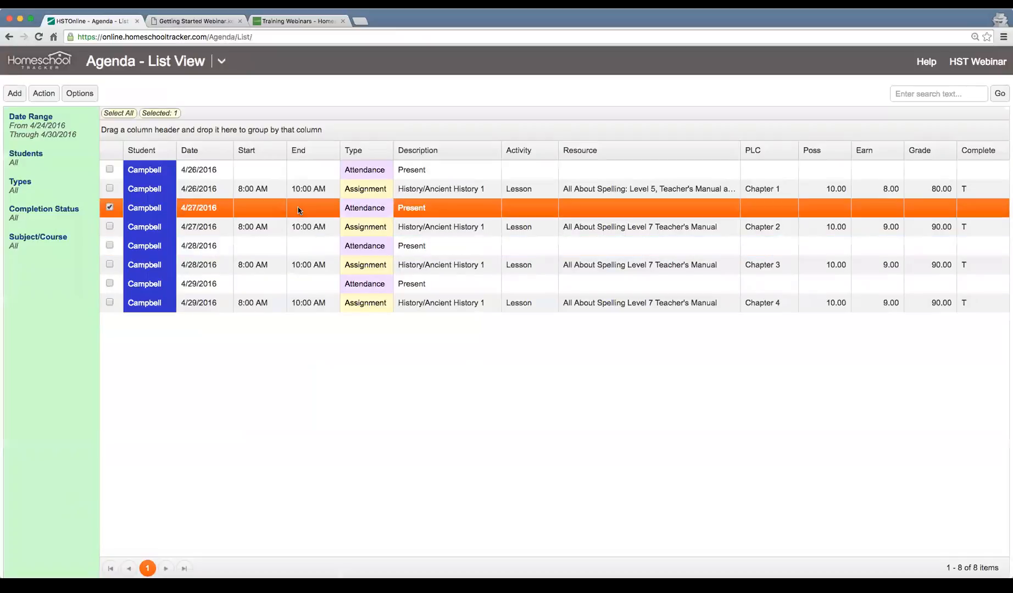
{"action": "left_click", "coordinate": [294, 172]}
{"action": "left_click", "coordinate": [286, 209]}
{"action": "left_click", "coordinate": [285, 246]}
{"action": "left_click", "coordinate": [291, 288]}
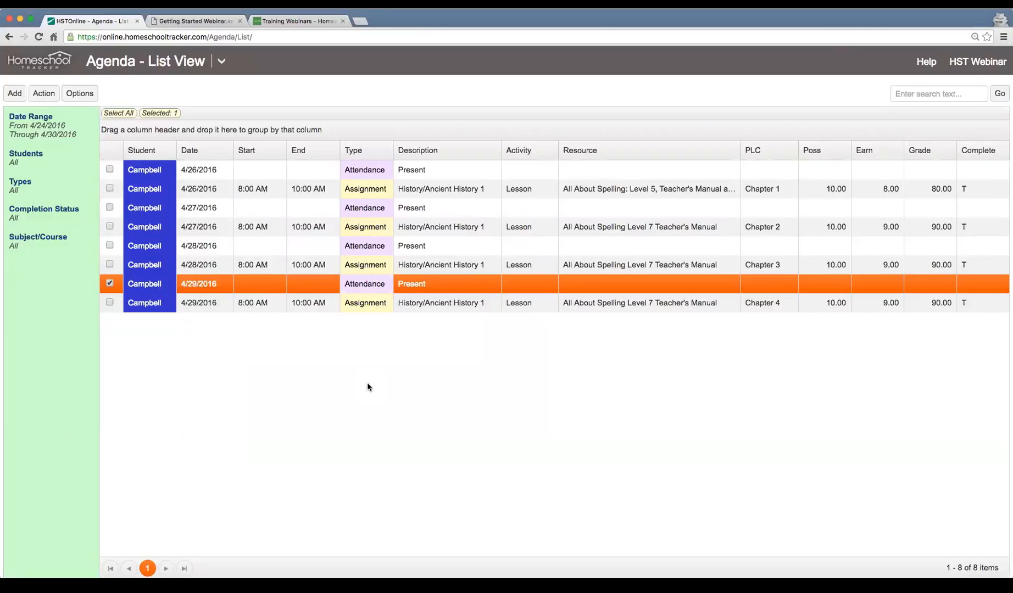
- Switch to the Getting Started Webinar slides to review the Assignments demo slide
{"action": "left_click", "coordinate": [297, 21]}
{"action": "left_click", "coordinate": [194, 21]}
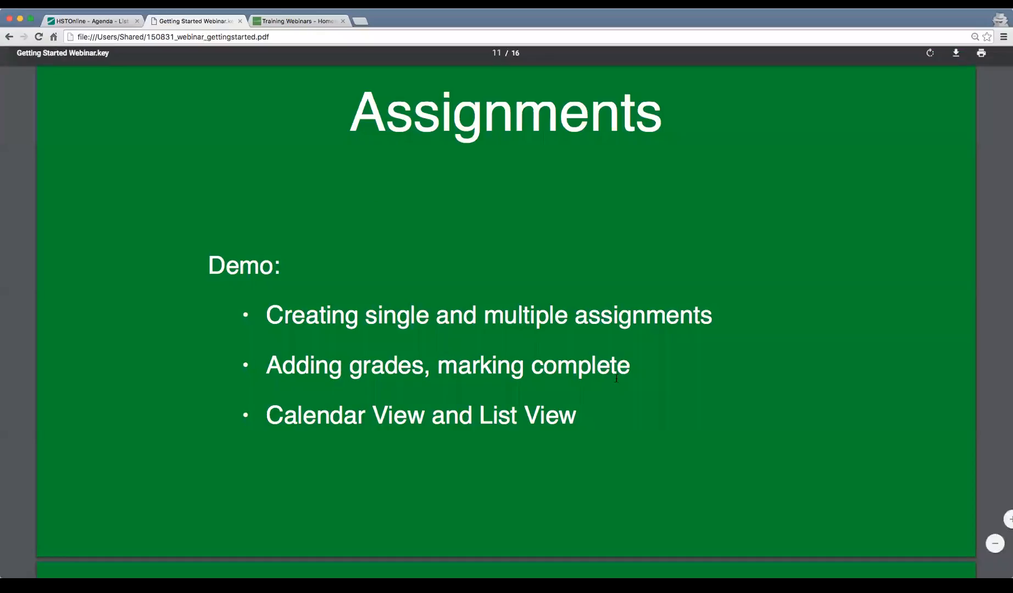
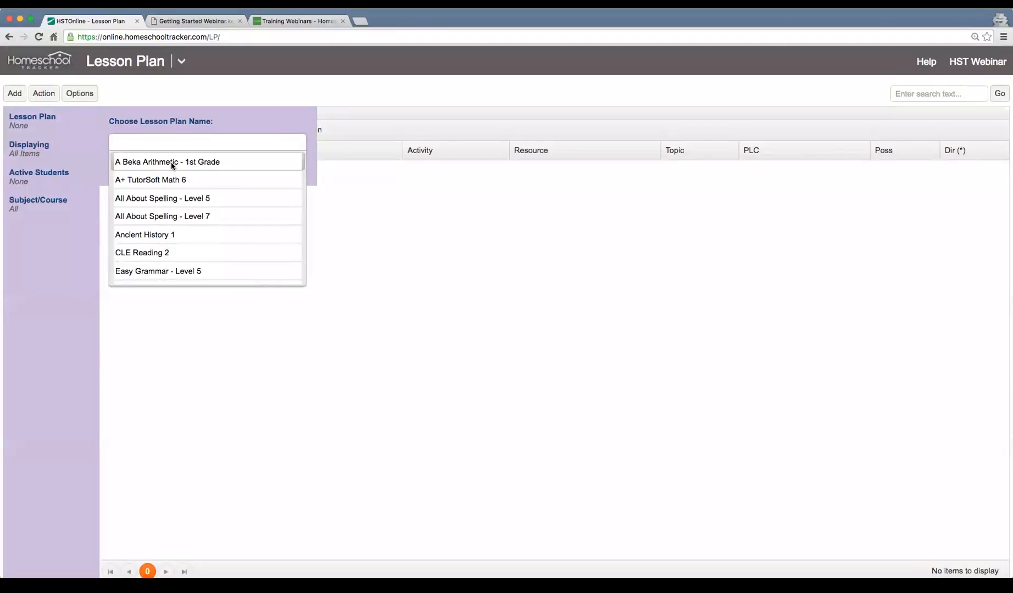
- Load the A Beka Arithmetic - 1st Grade lesson plan on the Lesson Plan page
{"action": "left_click", "coordinate": [192, 163]}
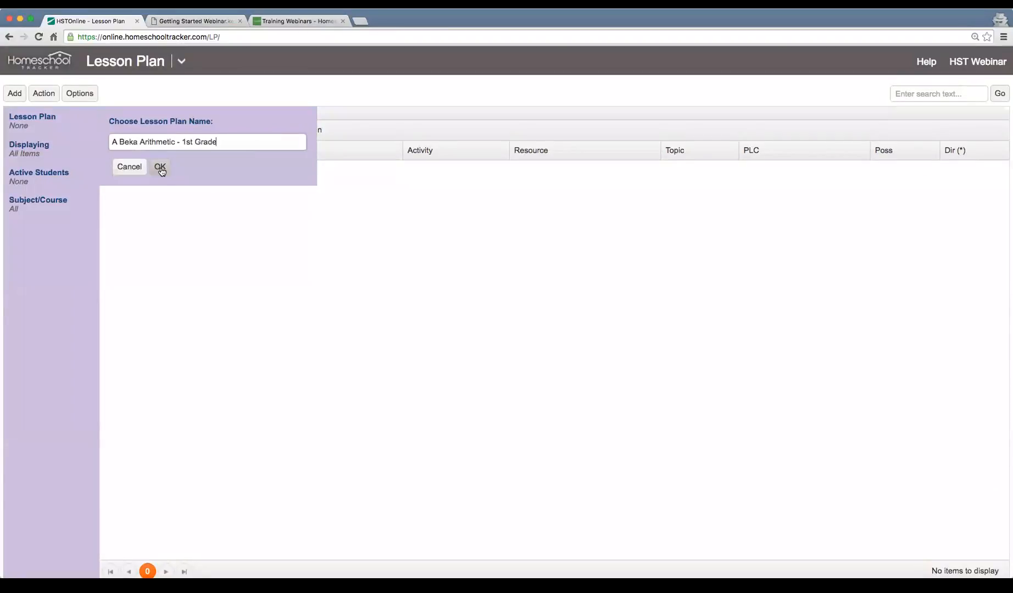
{"action": "left_click", "coordinate": [170, 171]}
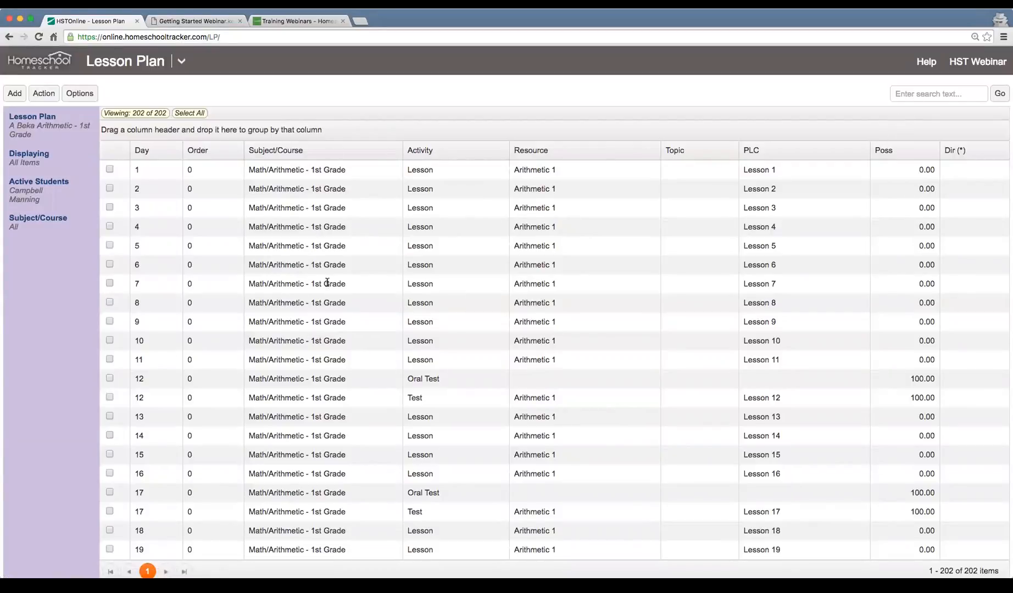
- Look through the first four days of the lesson plan, and open the Day 1 item, Lesson 1, to view its details
{"action": "left_click", "coordinate": [313, 170]}
{"action": "left_click", "coordinate": [314, 191]}
{"action": "left_click", "coordinate": [326, 207]}
{"action": "left_click", "coordinate": [322, 235]}
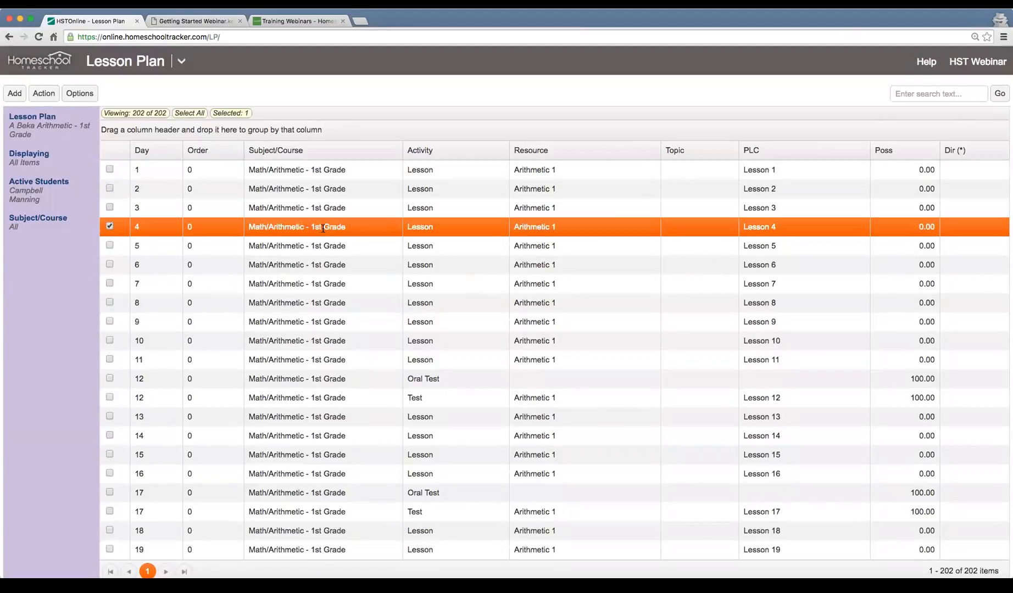
{"action": "left_click", "coordinate": [326, 176]}
{"action": "double_click", "coordinate": [327, 176]}
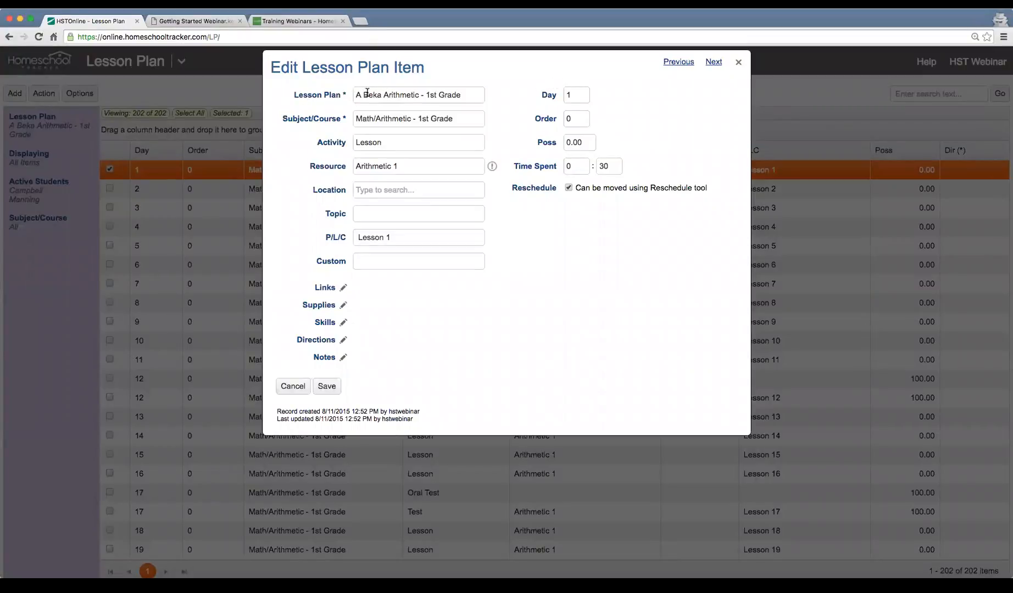
- Check the day number of the Day 1 item, step through the Day 2 and Day 3 items, and close the item details
{"action": "double_click", "coordinate": [570, 97]}
{"action": "left_click", "coordinate": [712, 63]}
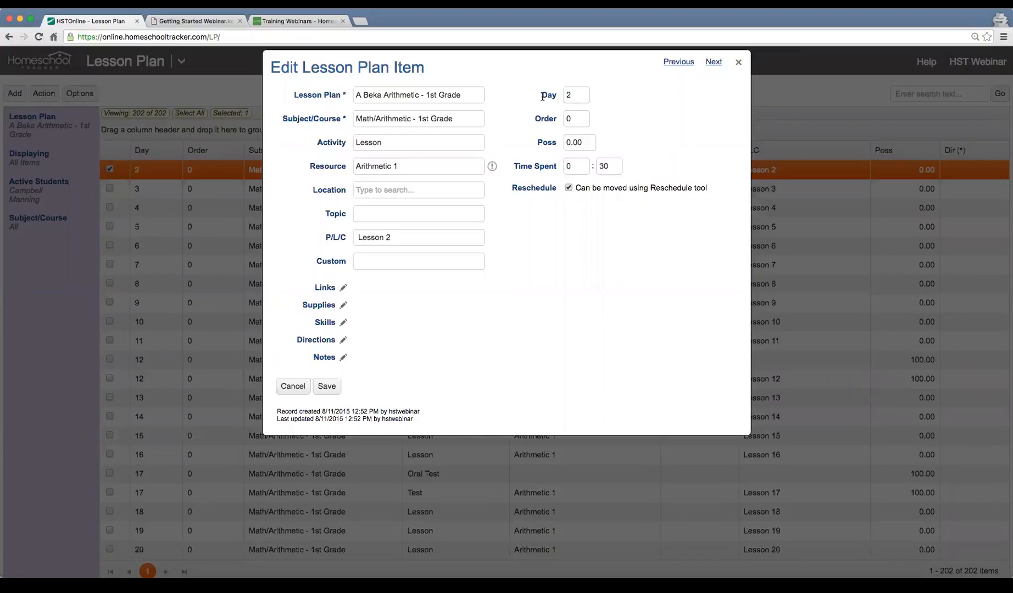
{"action": "left_click", "coordinate": [710, 65]}
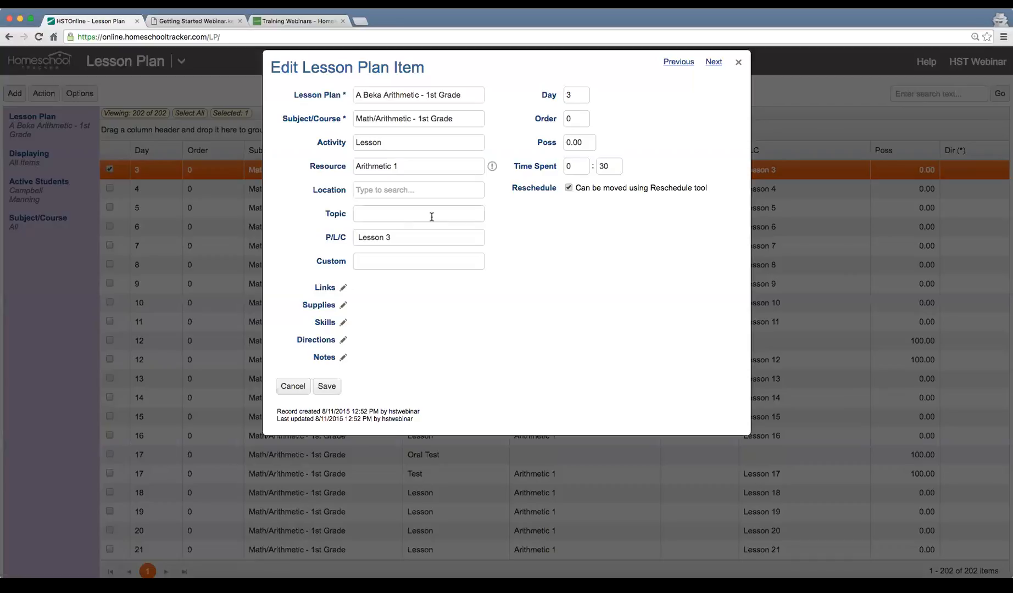
{"action": "left_click", "coordinate": [739, 62]}
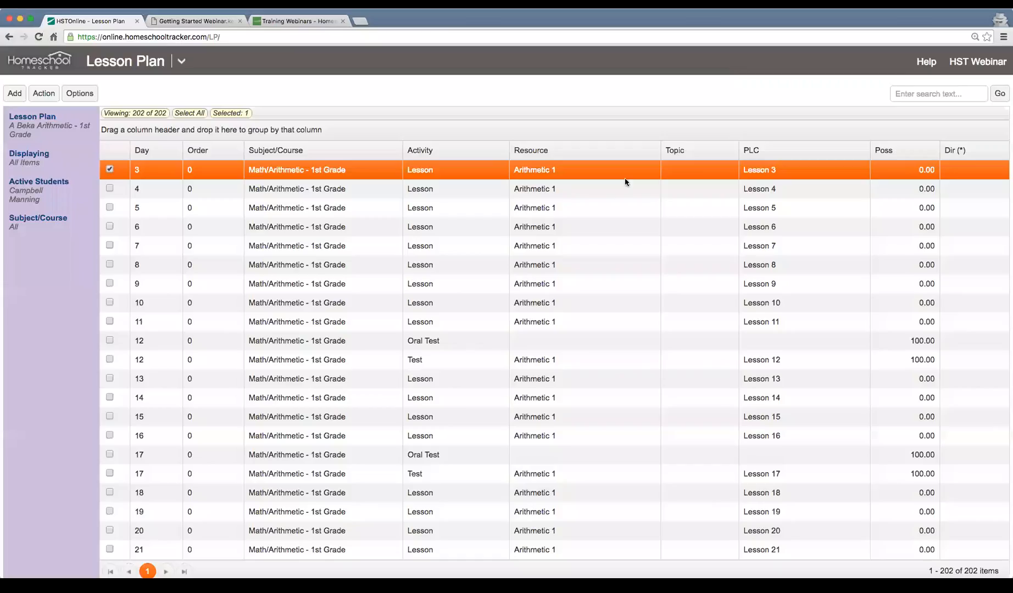
- Examine the lesson plan's schedule from the Day 1 lesson through the Day 12 oral test and test, including their possible points
{"action": "scroll", "coordinate": [437, 326], "scroll_direction": "down", "scroll_amount": 5}
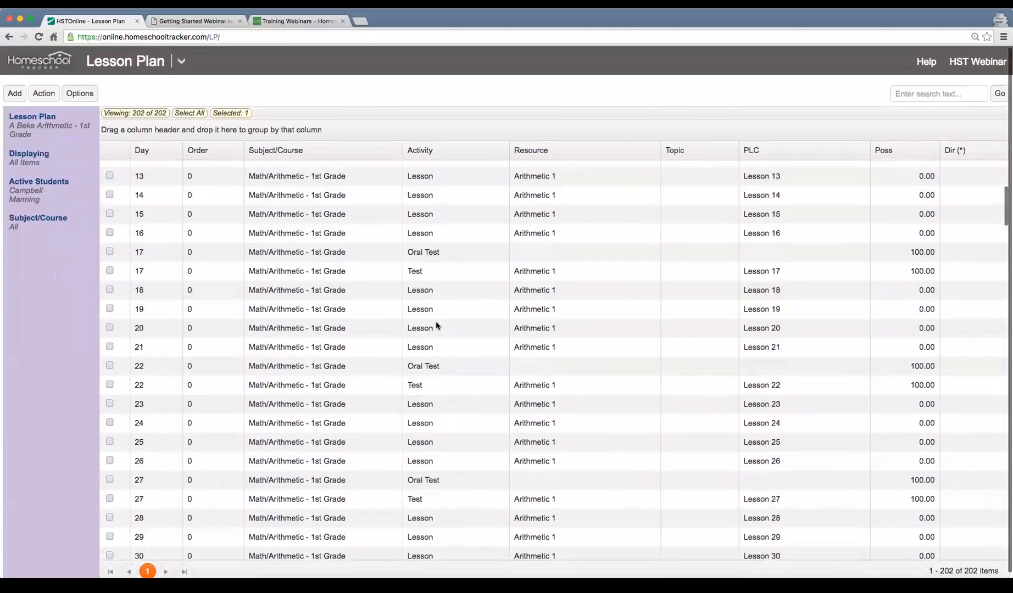
{"action": "scroll", "coordinate": [437, 326], "scroll_direction": "down", "scroll_amount": 15}
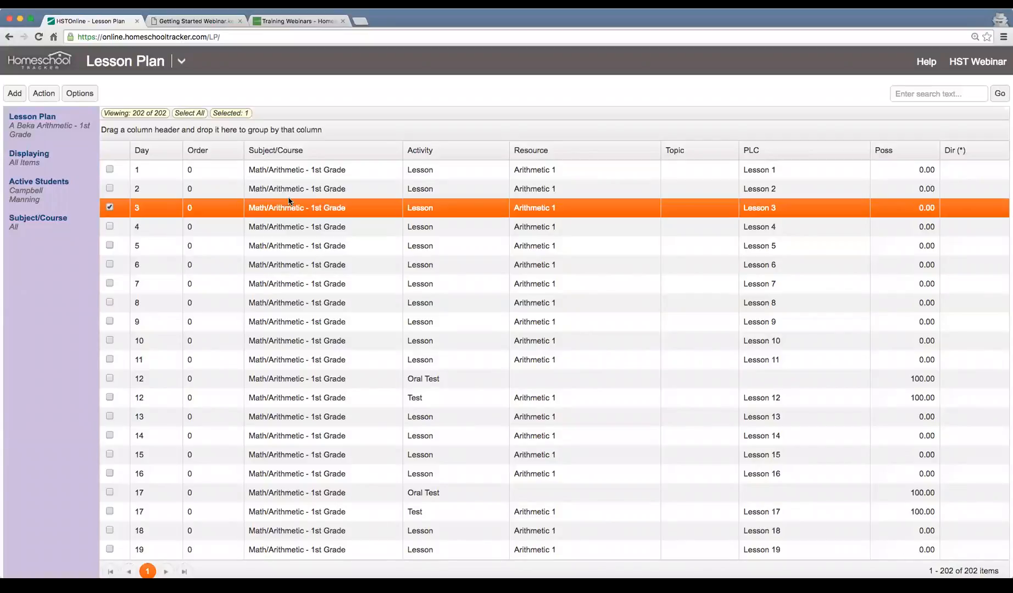
{"action": "left_click", "coordinate": [577, 175]}
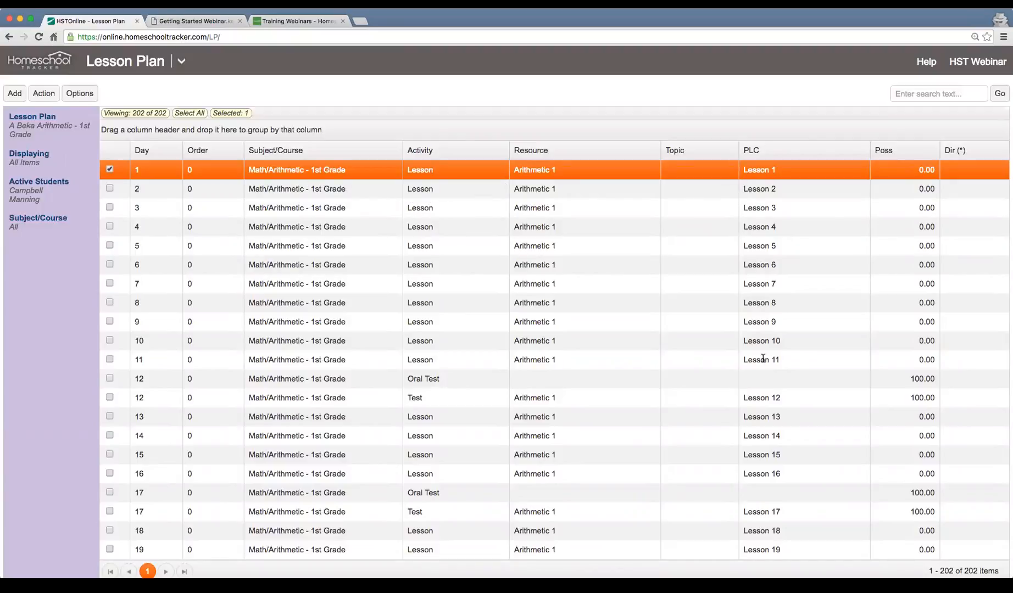
{"action": "left_click", "coordinate": [793, 189]}
{"action": "left_click", "coordinate": [789, 210]}
{"action": "left_click", "coordinate": [786, 231]}
{"action": "left_click", "coordinate": [781, 252]}
{"action": "left_click", "coordinate": [775, 360]}
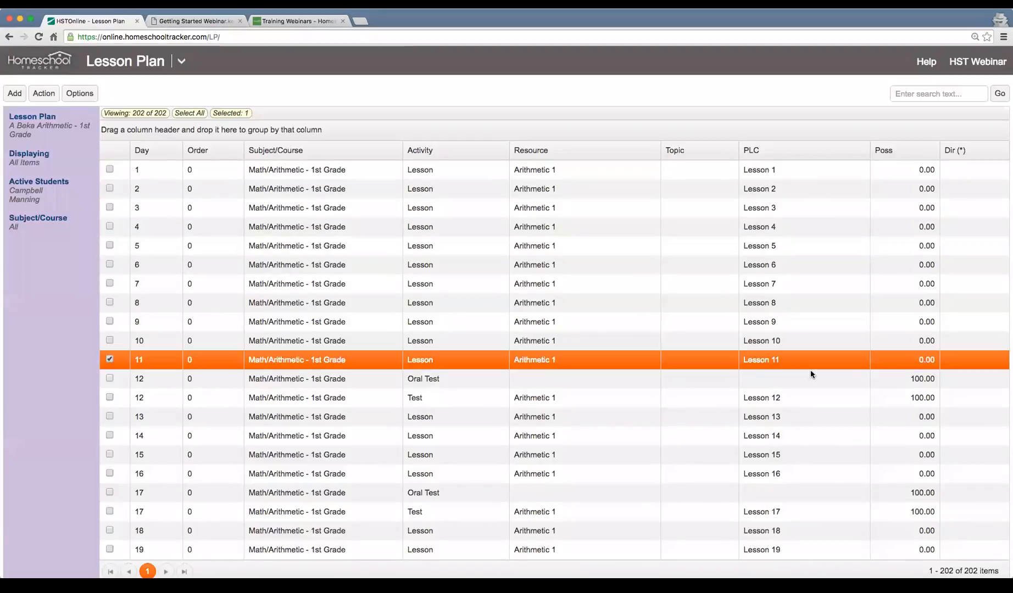
{"action": "left_click", "coordinate": [277, 382]}
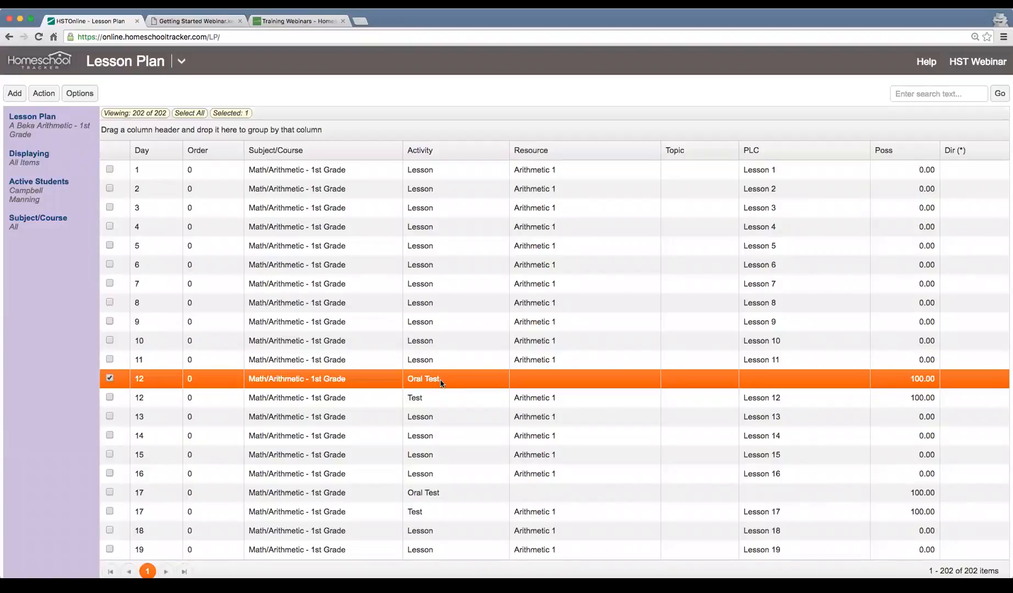
{"action": "left_click", "coordinate": [460, 404]}
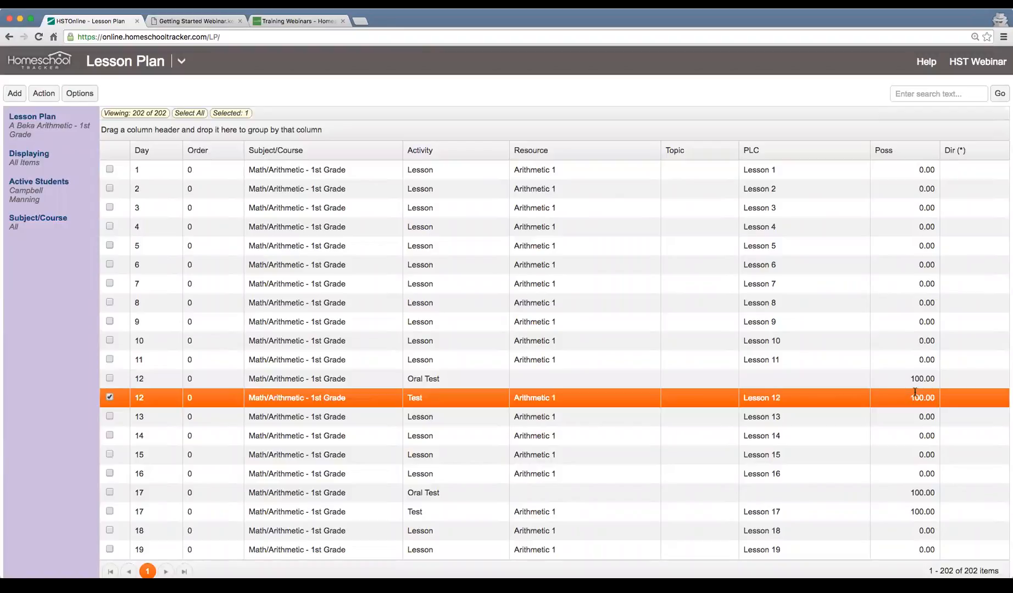
- Review the Day 13 through Day 16 lessons and the rest of the plan, and return to its first two days
{"action": "scroll", "coordinate": [675, 424], "scroll_direction": "down", "scroll_amount": 1}
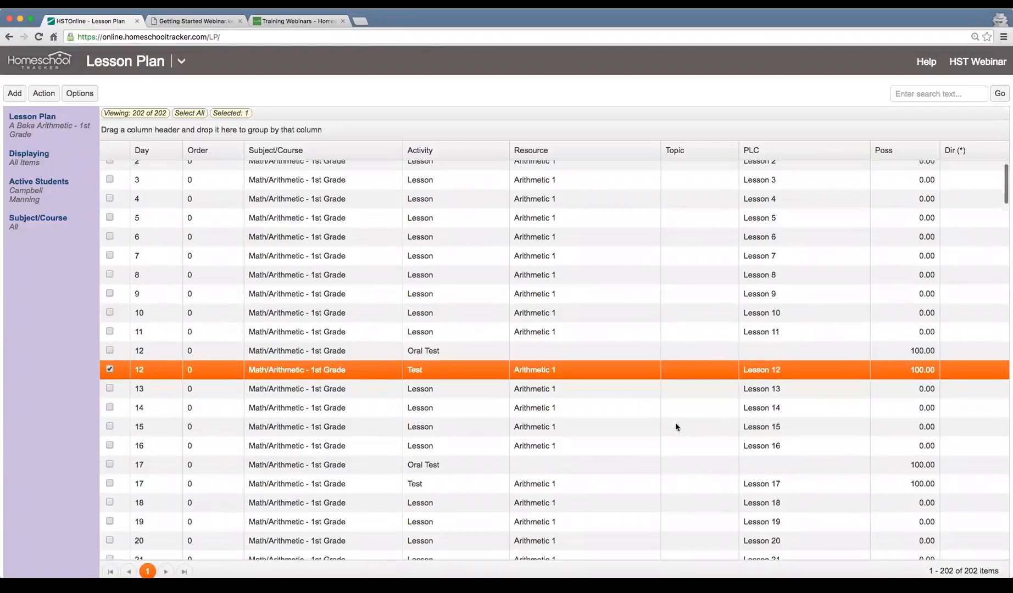
{"action": "left_click", "coordinate": [637, 382]}
{"action": "left_click", "coordinate": [786, 401]}
{"action": "left_click", "coordinate": [784, 420]}
{"action": "left_click", "coordinate": [785, 440]}
{"action": "scroll", "coordinate": [607, 394], "scroll_direction": "down", "scroll_amount": 10}
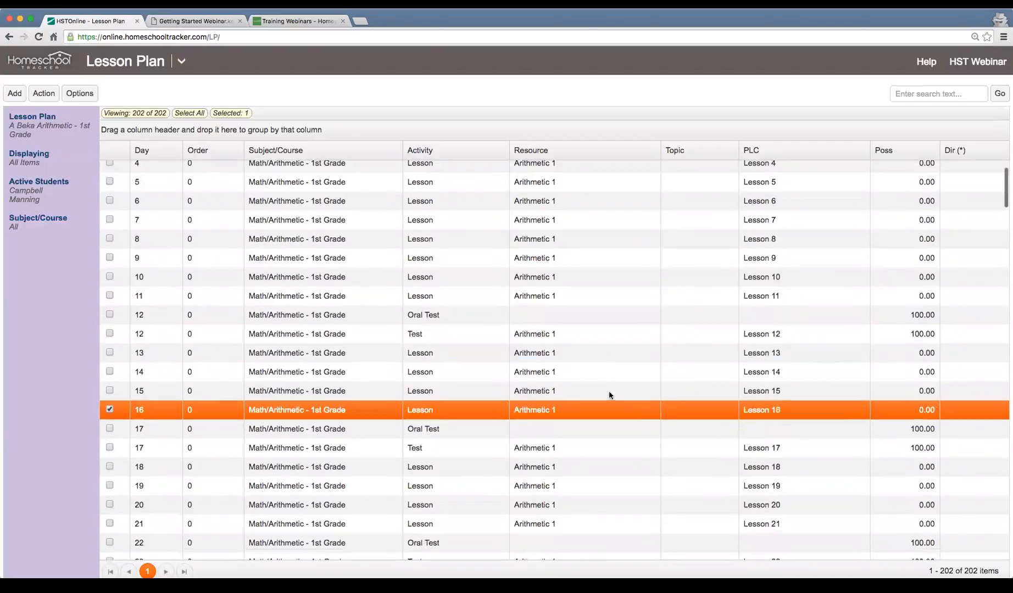
{"action": "scroll", "coordinate": [608, 395], "scroll_direction": "down", "scroll_amount": 20}
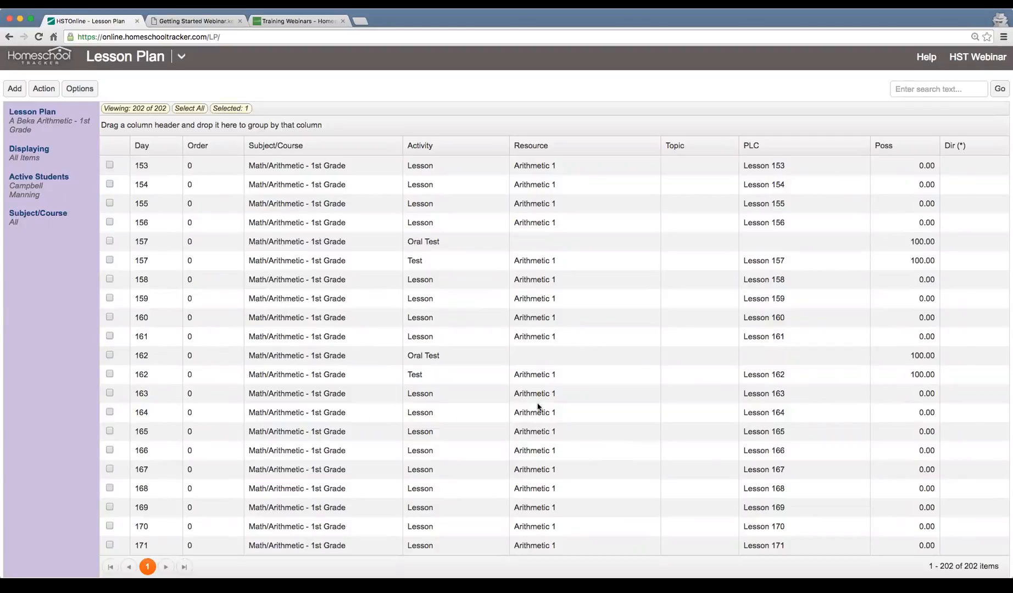
{"action": "scroll", "coordinate": [437, 354], "scroll_direction": "up", "scroll_amount": 20}
{"action": "scroll", "coordinate": [436, 353], "scroll_direction": "up", "scroll_amount": 15}
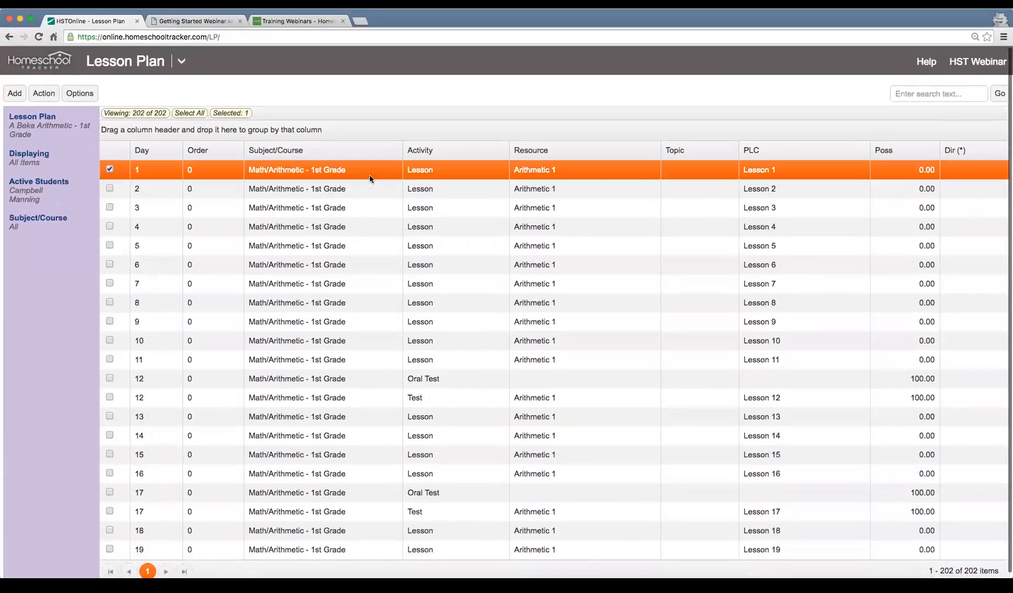
{"action": "left_click", "coordinate": [367, 190]}
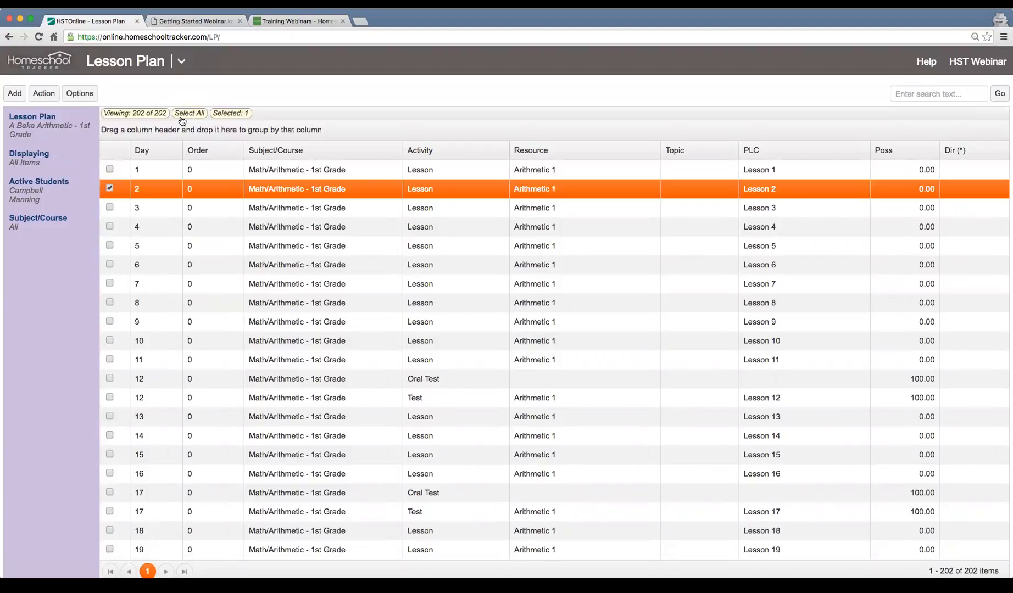
- Start adding multiple lesson plan items under a new lesson plan named Sample Plan
{"action": "left_click", "coordinate": [13, 94]}
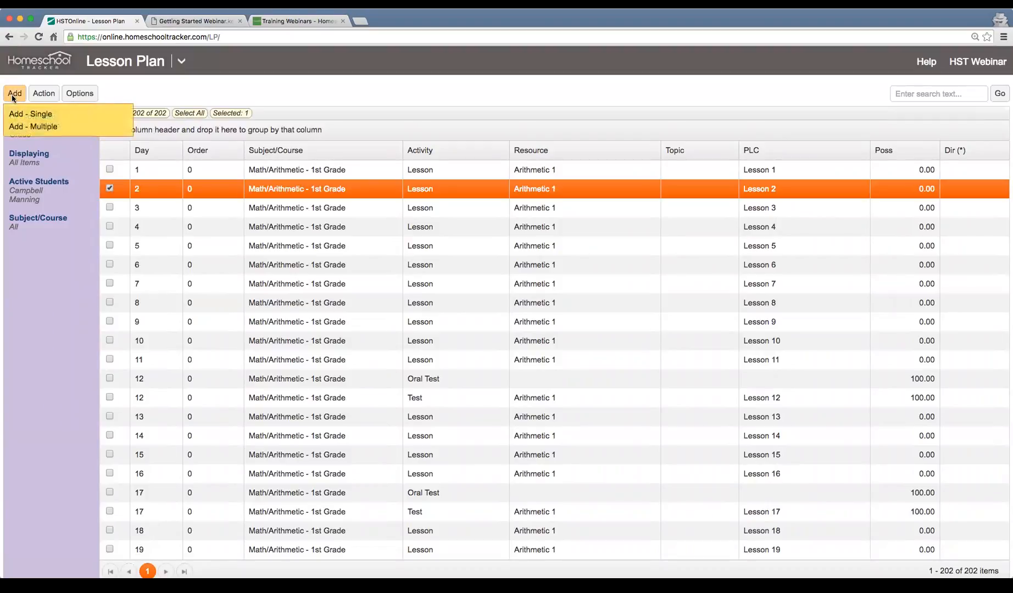
{"action": "left_click", "coordinate": [44, 131]}
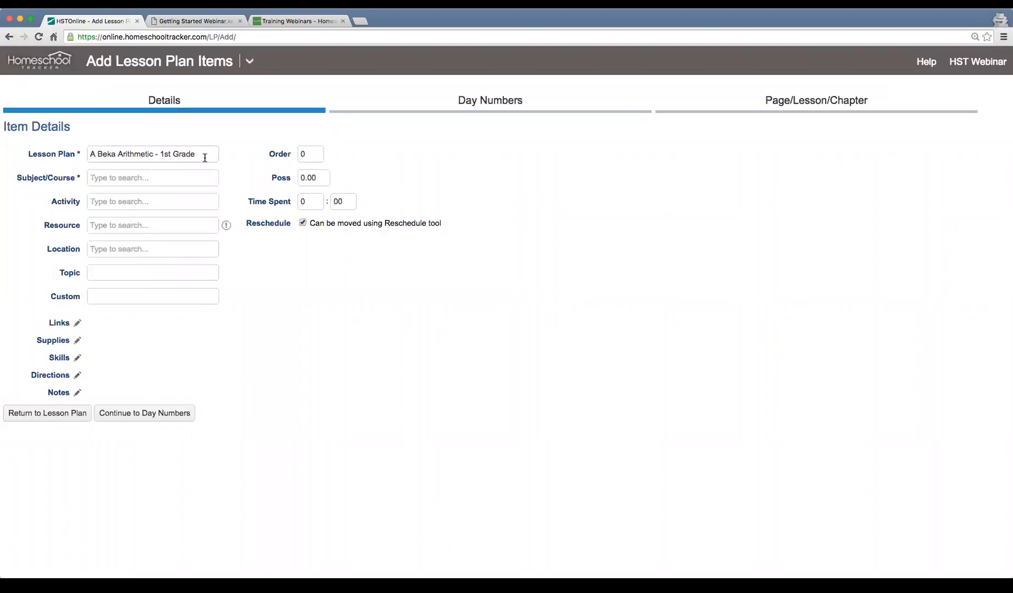
{"action": "left_click_drag", "start_coordinate": [204, 154], "coordinate": [74, 150]}
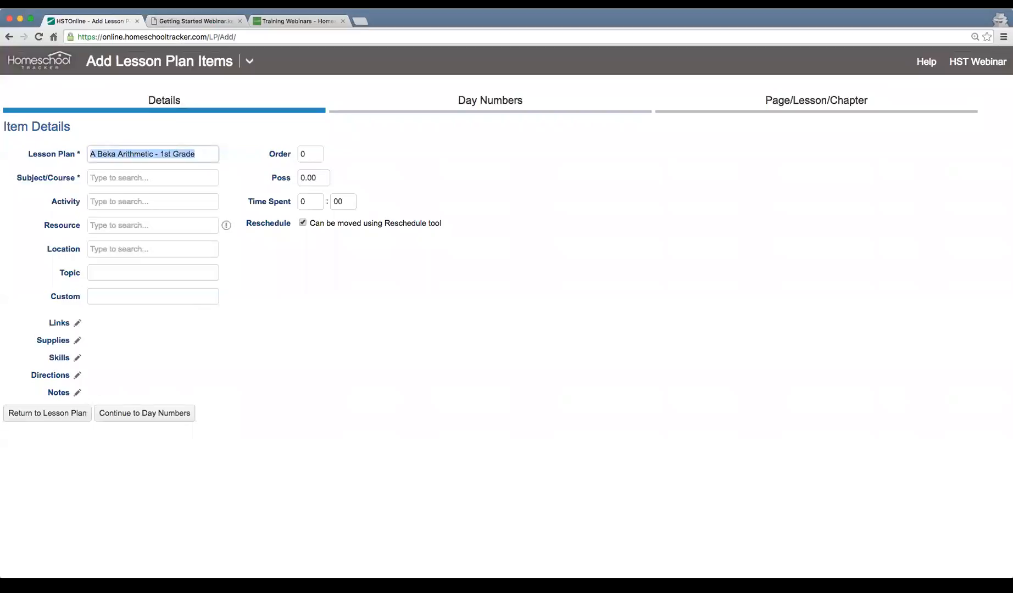
{"action": "key", "text": "BackSpace"}
{"action": "type", "text": "Samep"}
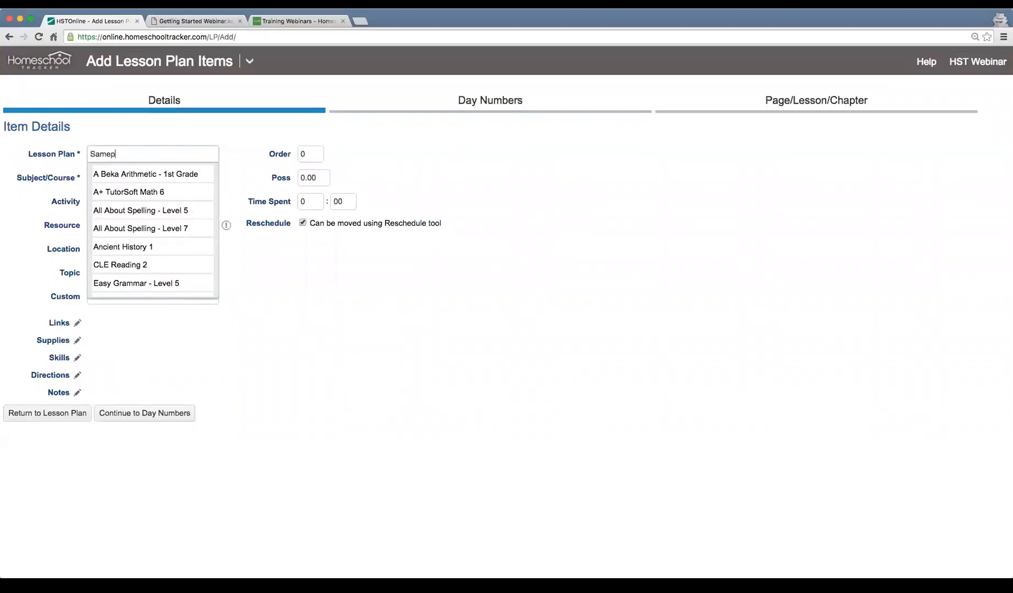
{"action": "key", "text": "BackSpace"}
{"action": "key", "text": "BackSpace"}
{"action": "type", "text": "ple Plan"}
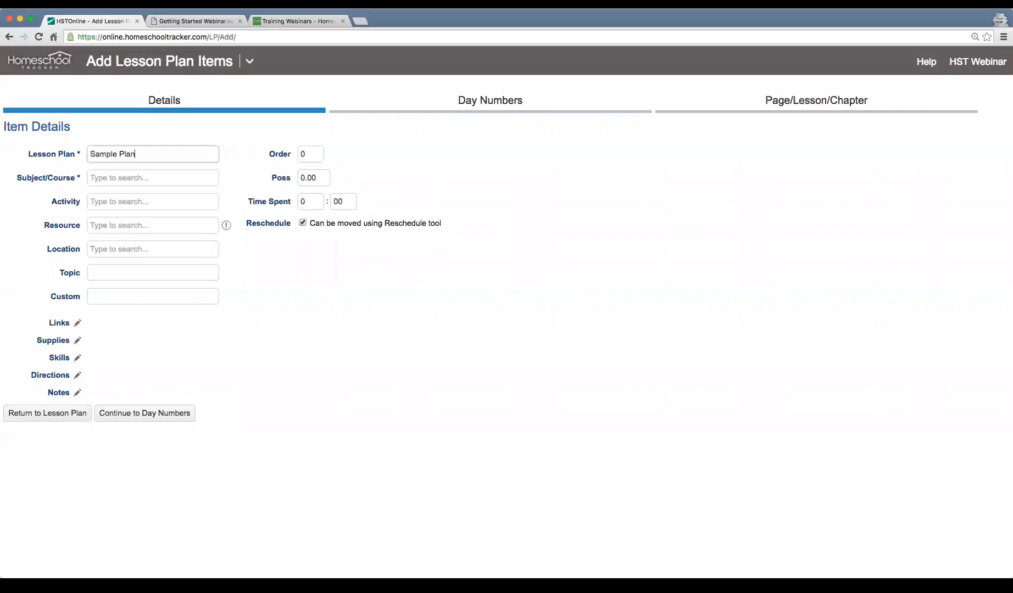
{"action": "key", "text": "Tab"}
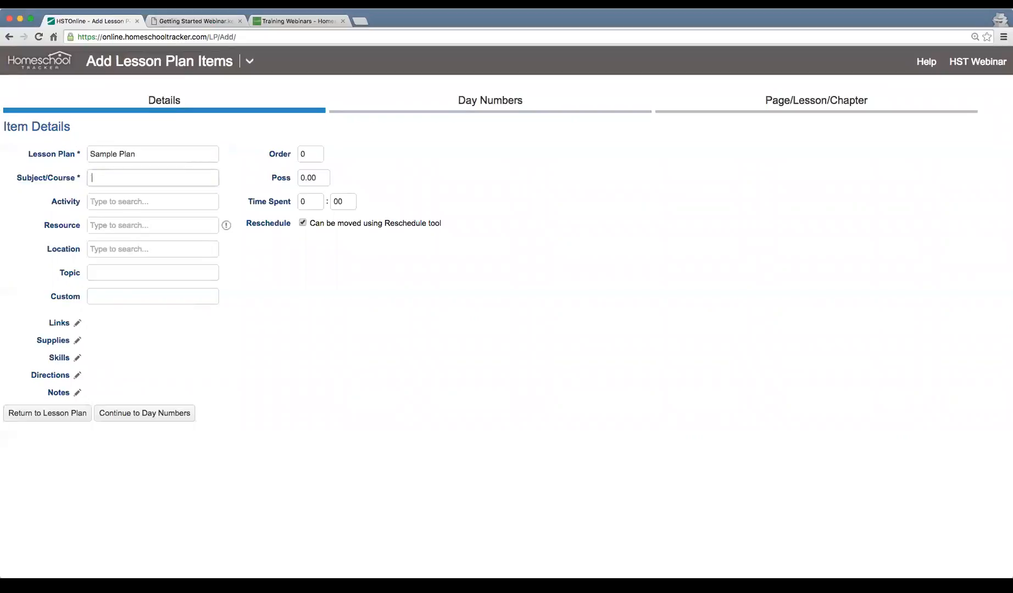
- Set the subject to History/Ancient History 1, activity to Lesson, resource to the All About Spelling Level 7 Teacher's entry, and possible points to 10
{"action": "left_click", "coordinate": [193, 217]}
{"action": "left_click", "coordinate": [147, 204]}
{"action": "type", "text": "Les"}
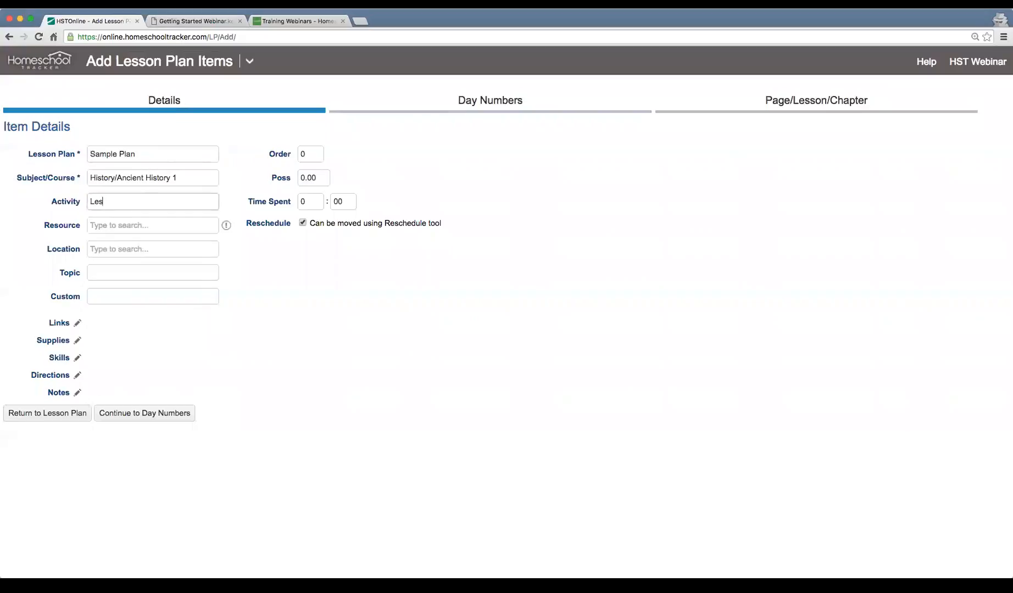
{"action": "key", "text": "Tab"}
{"action": "left_click", "coordinate": [147, 227]}
{"action": "scroll", "coordinate": [184, 316], "scroll_direction": "up", "scroll_amount": 1}
{"action": "left_click", "coordinate": [166, 289]}
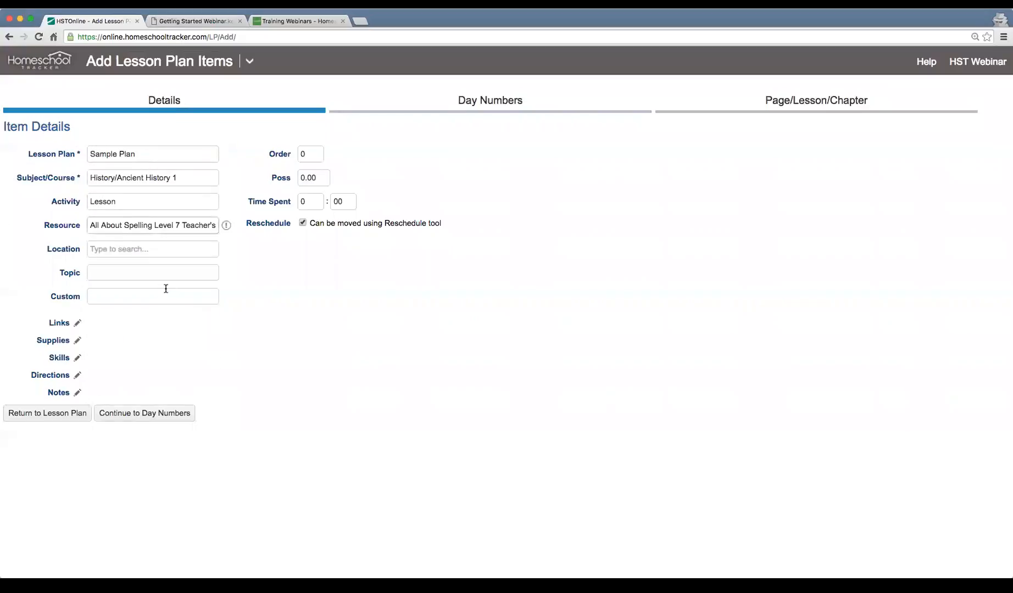
{"action": "left_click", "coordinate": [314, 177]}
{"action": "type", "text": "10"}
{"action": "key", "text": "Tab"}
- Keep the day numbers starting on 1 and incrementing by 1, and continue to the page/lesson/chapter options
{"action": "left_click", "coordinate": [147, 414]}
{"action": "double_click", "coordinate": [58, 154]}
{"action": "key", "text": "Tab"}
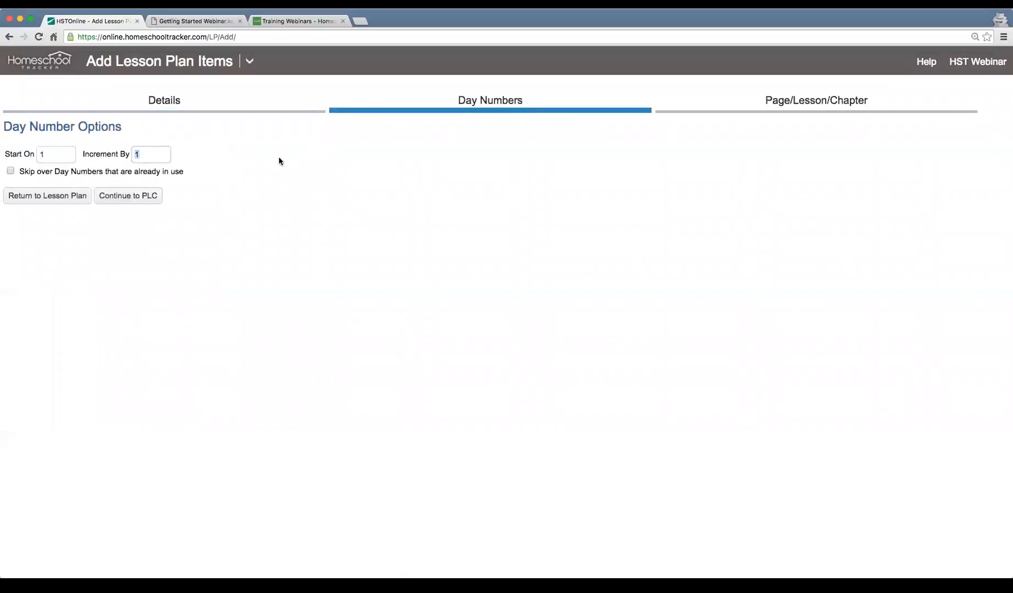
{"action": "left_click", "coordinate": [146, 199]}
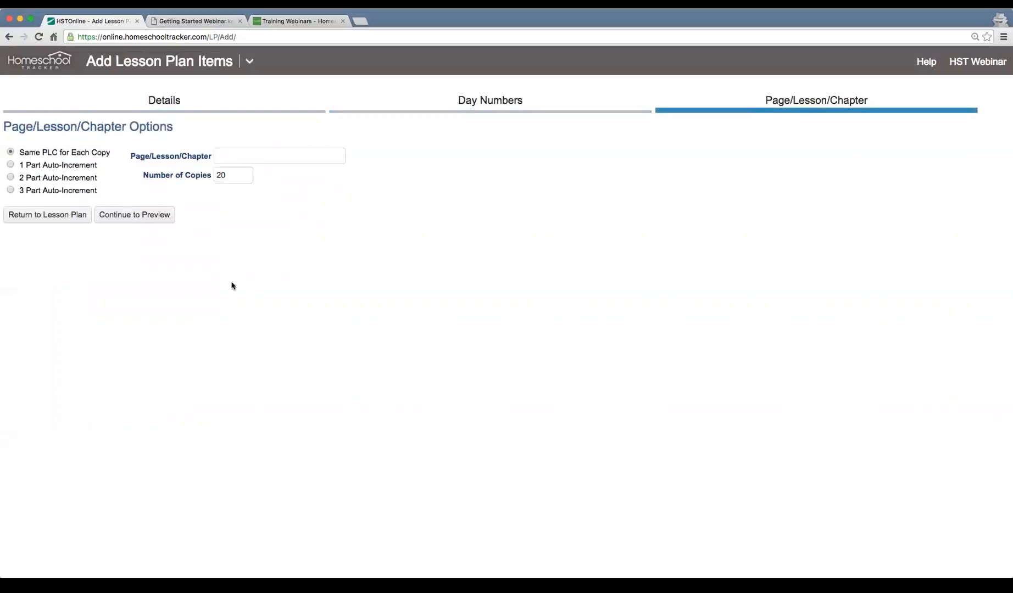
- Set up a 1 Part Auto-Increment with leading text Lesson, numbered from 1 to 10, and preview the items
{"action": "left_click", "coordinate": [63, 167]}
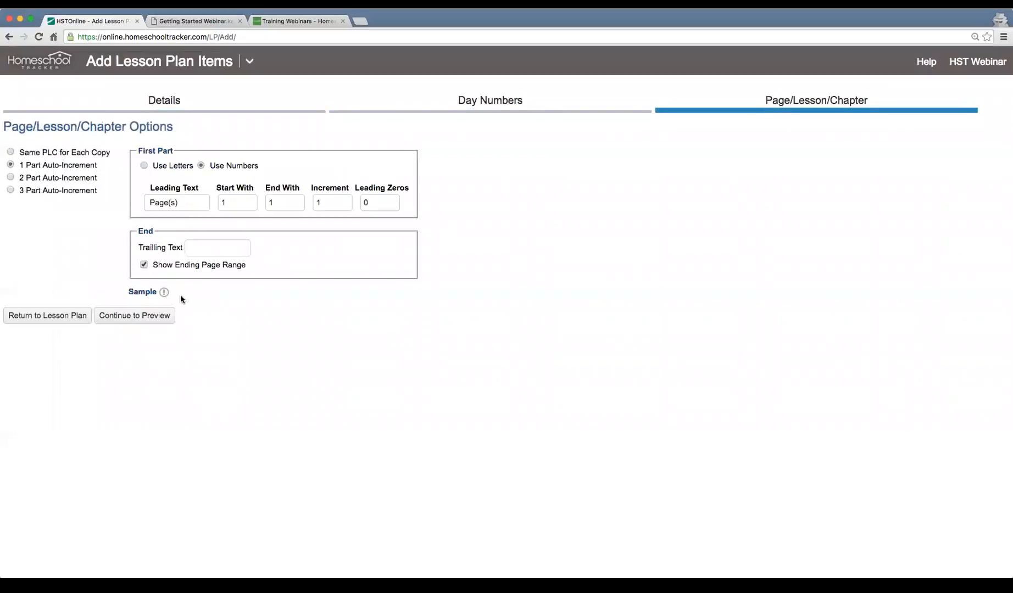
{"action": "left_click_drag", "start_coordinate": [189, 203], "coordinate": [106, 200]}
{"action": "type", "text": "Lesson"}
{"action": "key", "text": "Tab"}
{"action": "key", "text": "Tab"}
{"action": "type", "text": "10"}
{"action": "left_click", "coordinate": [144, 319]}
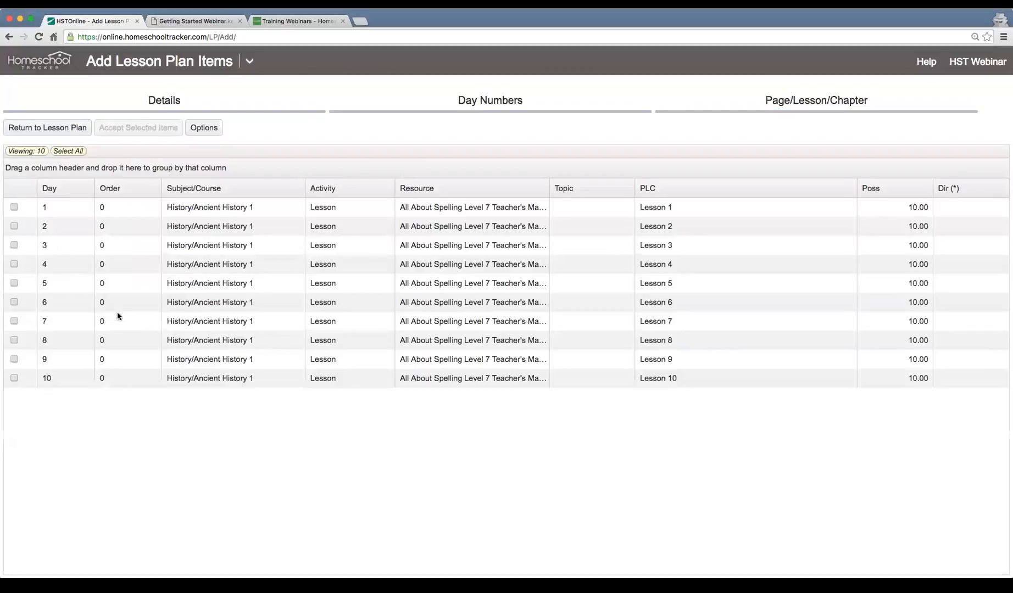
- Check the first and last previewed items, and accept all ten items into the lesson plan
{"action": "left_click", "coordinate": [59, 207]}
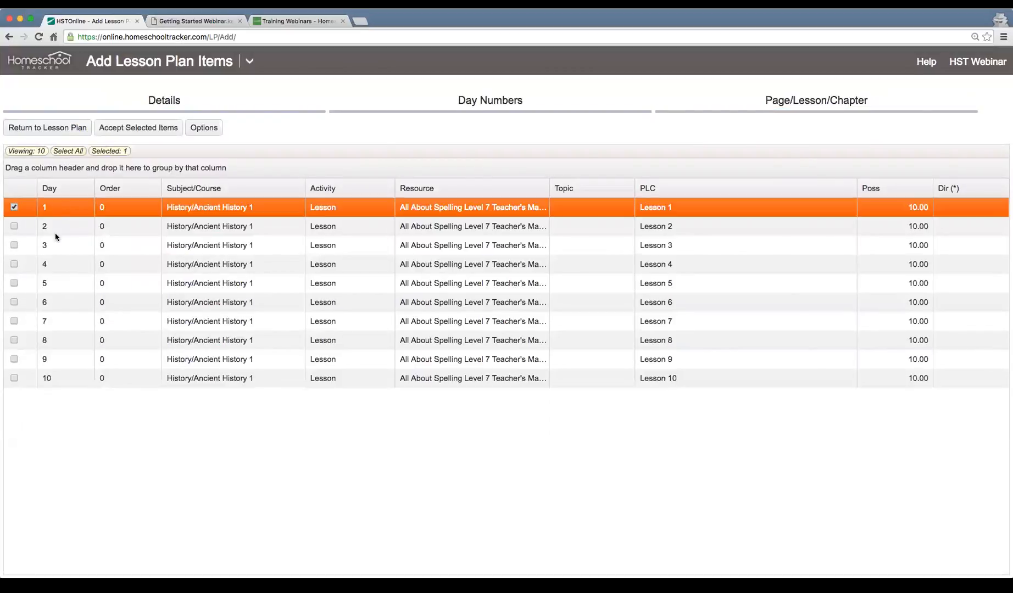
{"action": "left_click", "coordinate": [55, 382]}
{"action": "left_click", "coordinate": [663, 210]}
{"action": "left_click", "coordinate": [677, 379]}
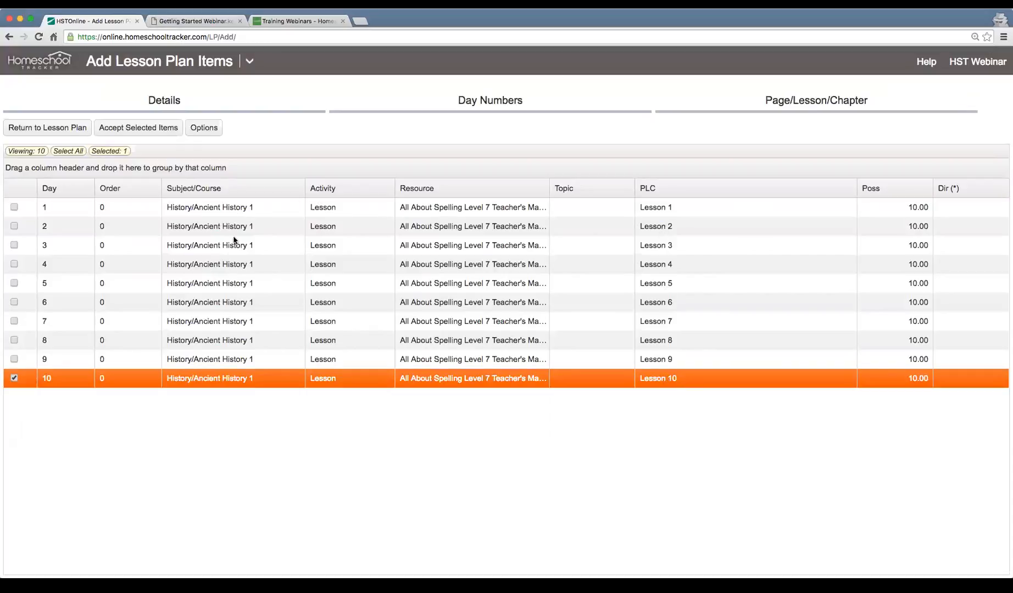
{"action": "left_click", "coordinate": [75, 151]}
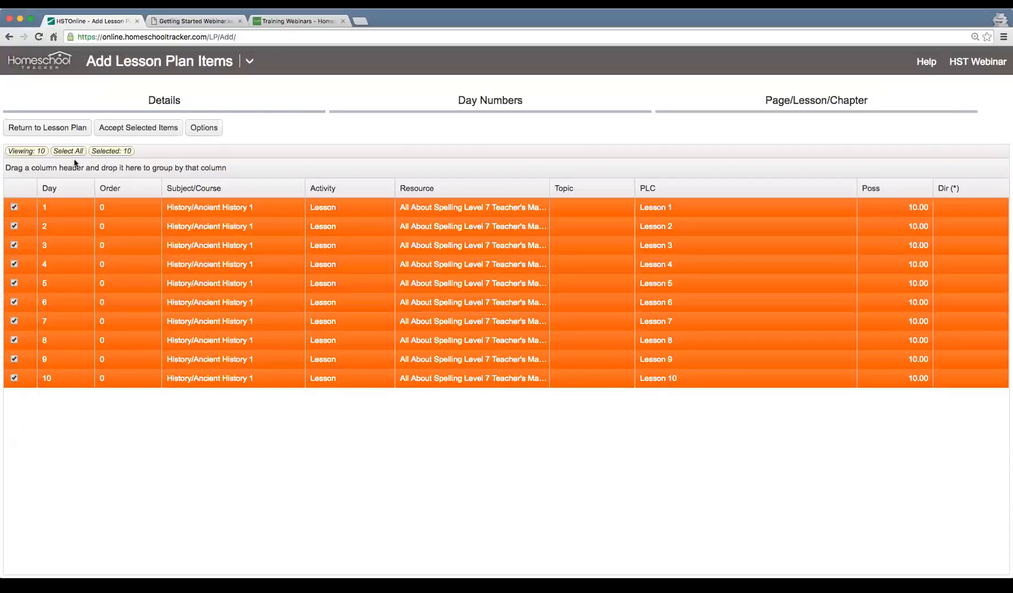
{"action": "left_click", "coordinate": [146, 129]}
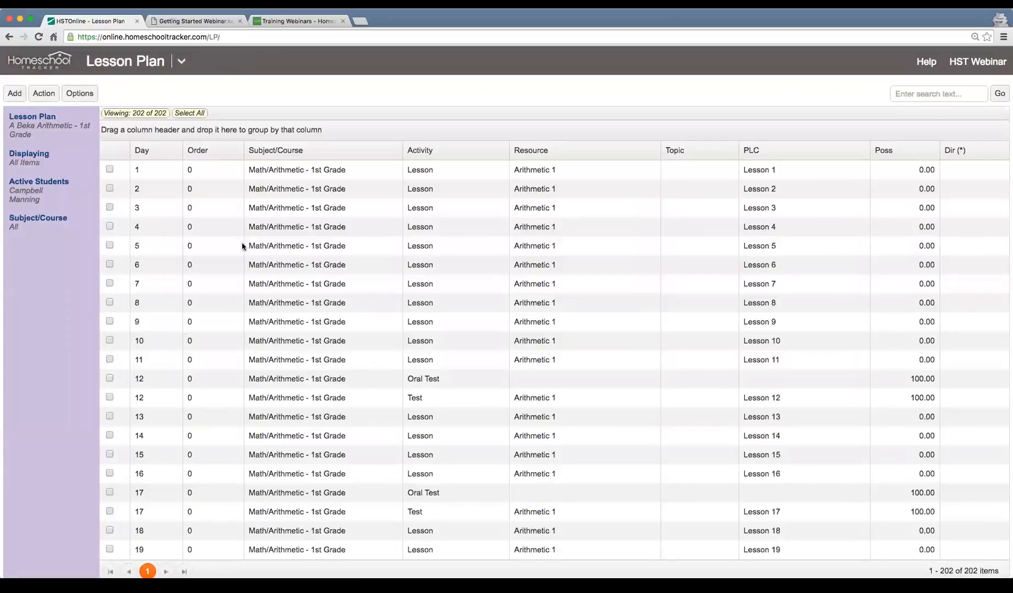
- Load Sample Plan on the Lesson Plan page in place of the A Beka Arithmetic plan
{"action": "left_click", "coordinate": [25, 130]}
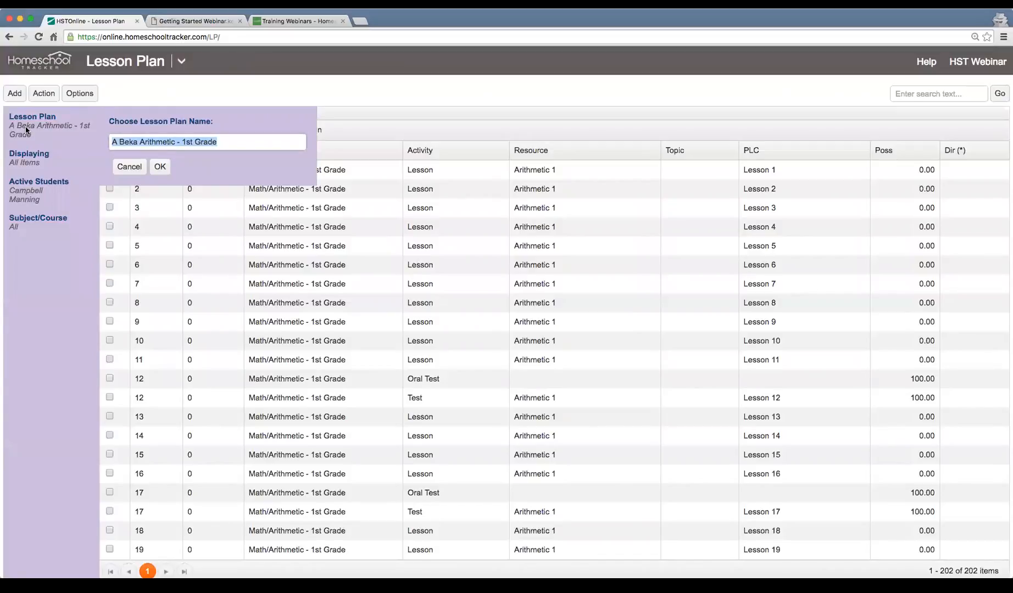
{"action": "type", "text": "sample"}
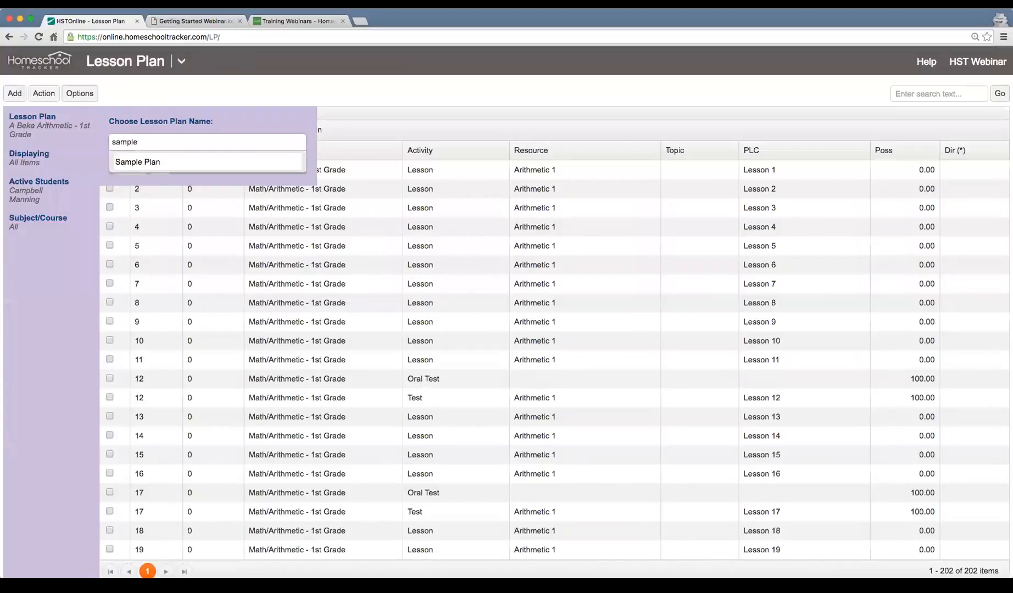
{"action": "left_click", "coordinate": [182, 161]}
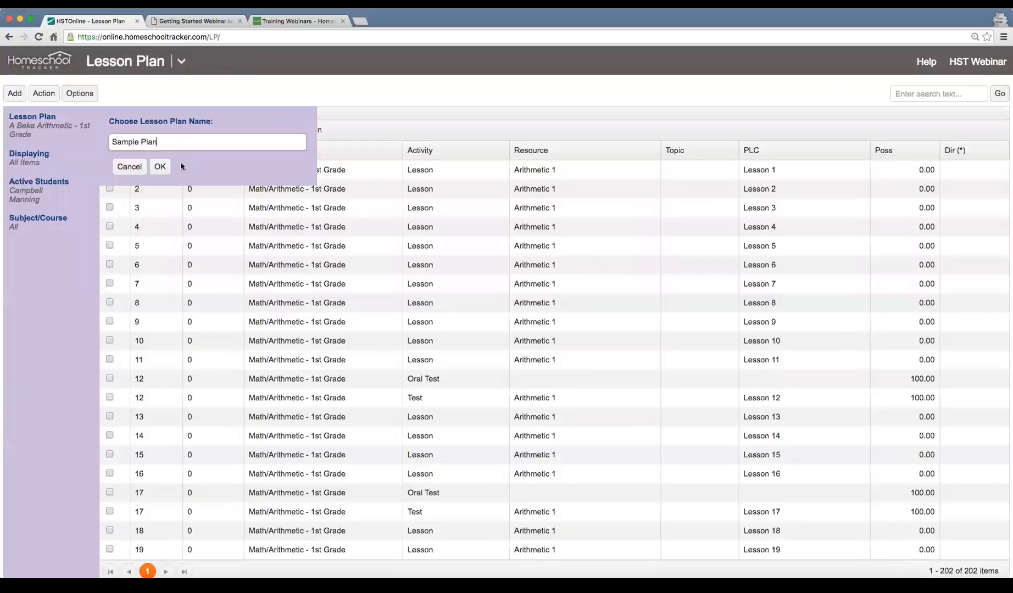
{"action": "left_click", "coordinate": [159, 165]}
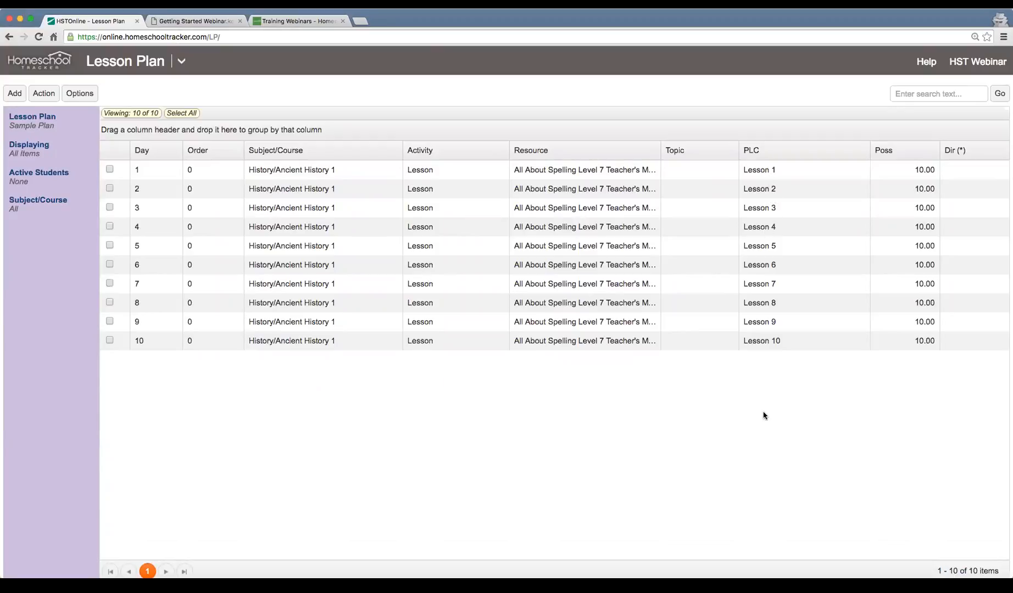
- Add a single item to Sample Plan for History/Ancient History 1 with activity Test and 100 possible points
{"action": "left_click", "coordinate": [15, 95]}
{"action": "left_click", "coordinate": [34, 110]}
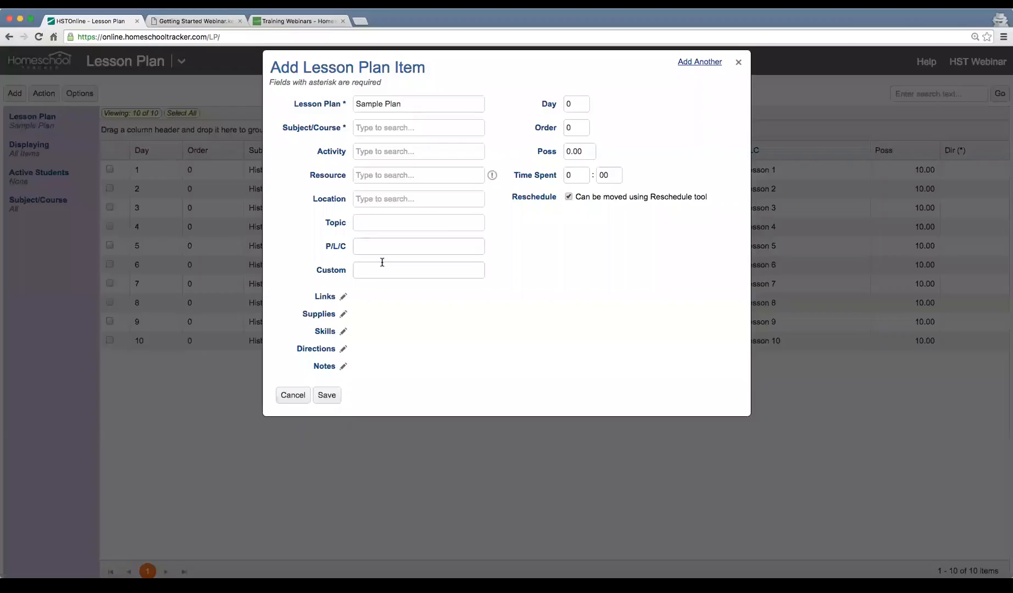
{"action": "left_click", "coordinate": [409, 126]}
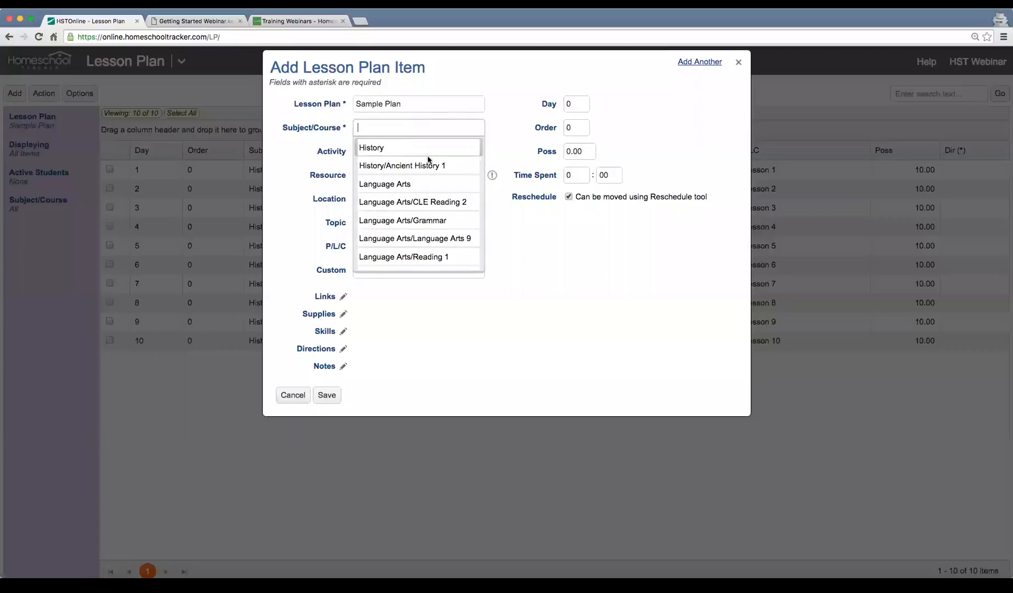
{"action": "left_click", "coordinate": [449, 165]}
{"action": "left_click", "coordinate": [400, 153]}
{"action": "type", "text": "Test"}
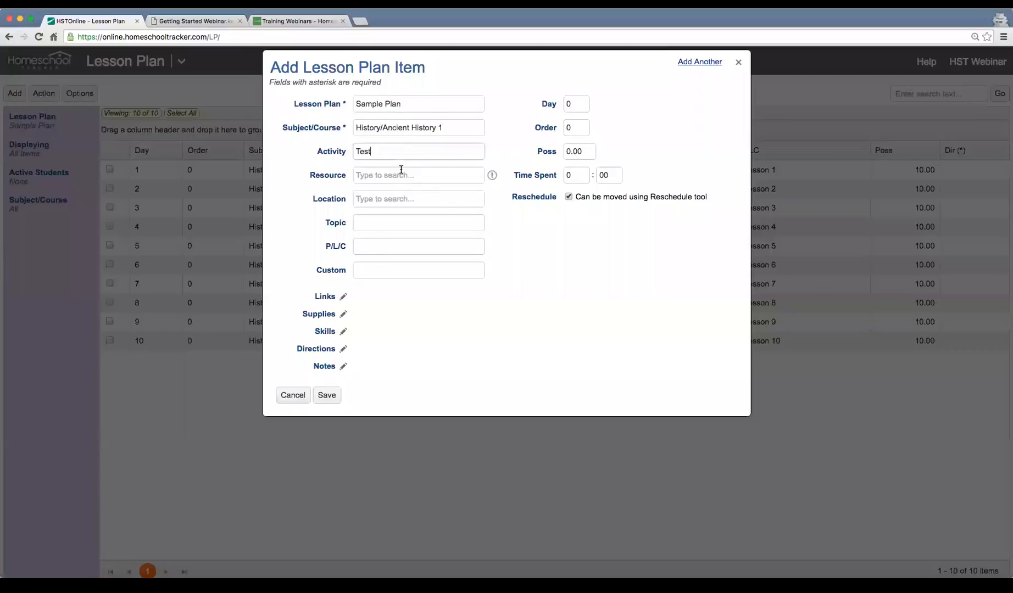
{"action": "left_click", "coordinate": [582, 154]}
{"action": "type", "text": "100"}
{"action": "left_click", "coordinate": [327, 395]}
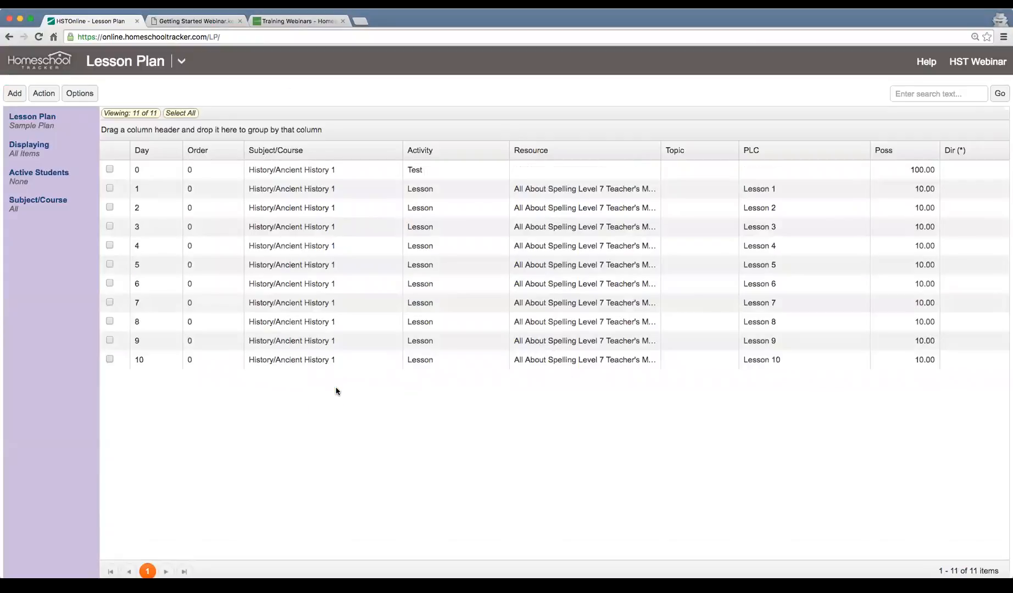
- Set the Test item's day to 11 in the lesson plan
{"action": "left_click", "coordinate": [268, 170]}
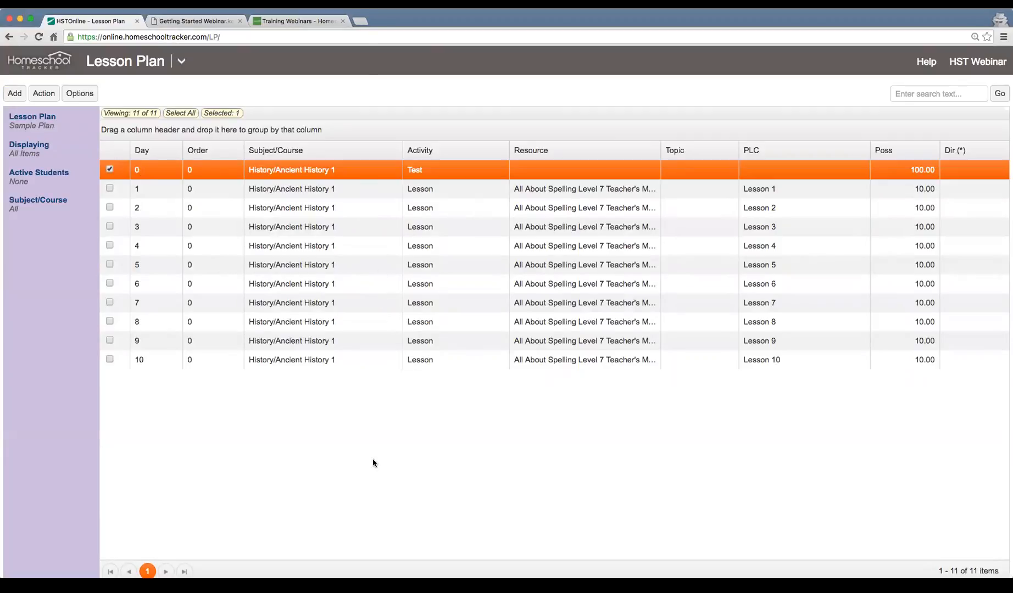
{"action": "double_click", "coordinate": [254, 172]}
{"action": "double_click", "coordinate": [575, 95]}
{"action": "type", "text": "1"}
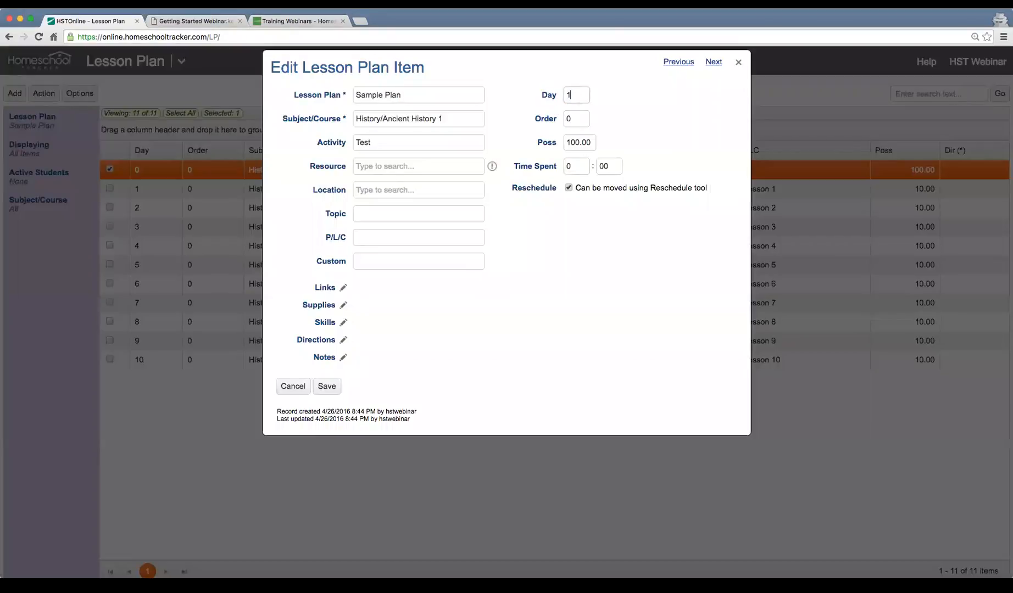
{"action": "type", "text": "1"}
{"action": "left_click", "coordinate": [336, 389]}
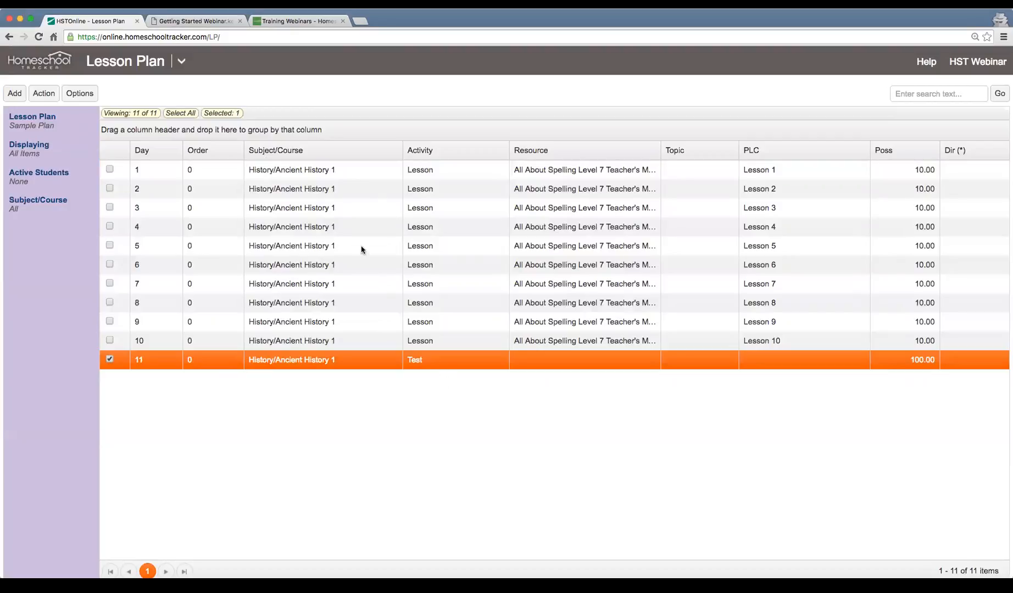
- Point out the first lesson, the last lesson and the Test item in Sample Plan
{"action": "left_click", "coordinate": [342, 174]}
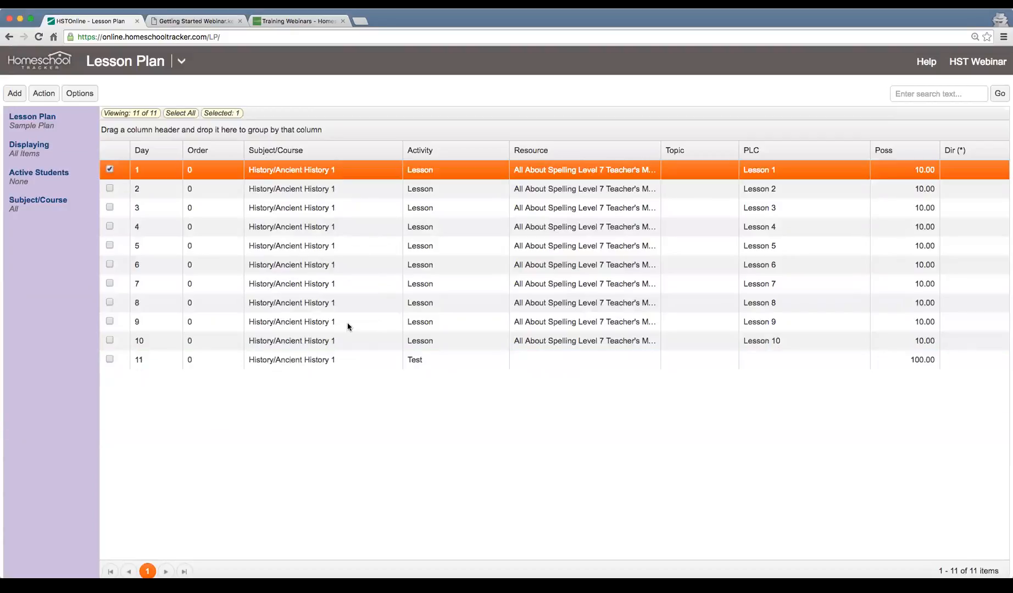
{"action": "left_click", "coordinate": [347, 339]}
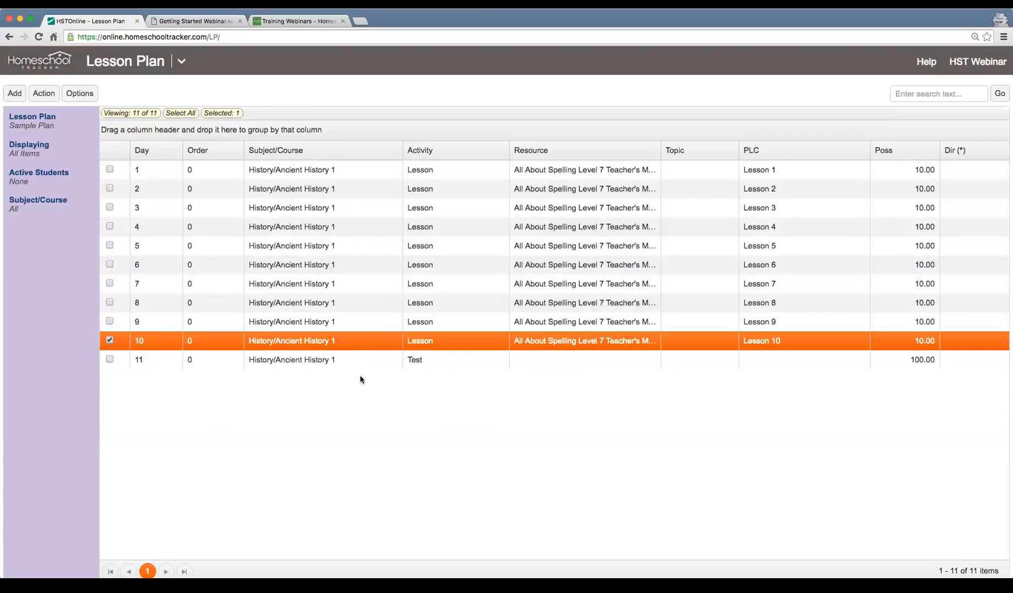
{"action": "left_click", "coordinate": [330, 359]}
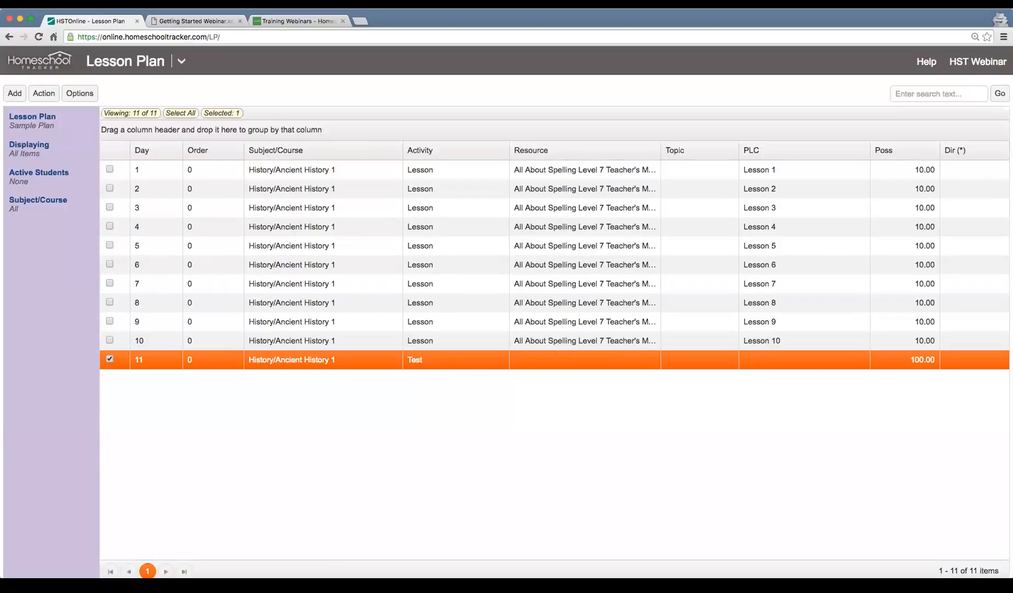
- Highlight the Import a Lesson Plan topic in the Getting Started Webinar slides, and return to the Lesson Plan page
{"action": "left_click", "coordinate": [289, 22]}
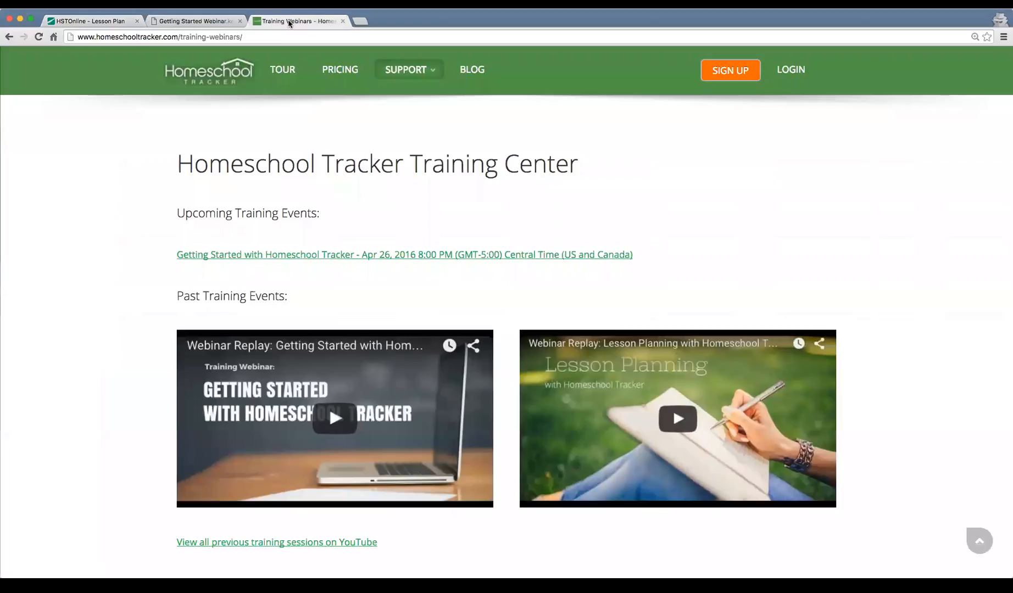
{"action": "left_click", "coordinate": [212, 22]}
{"action": "left_click_drag", "start_coordinate": [268, 392], "coordinate": [543, 396]}
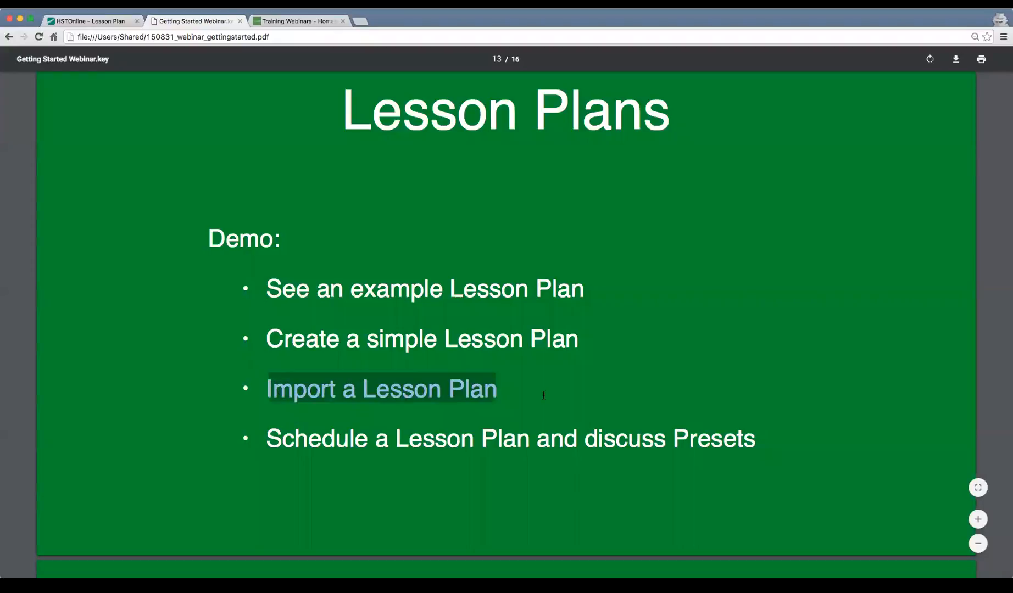
{"action": "left_click", "coordinate": [95, 22]}
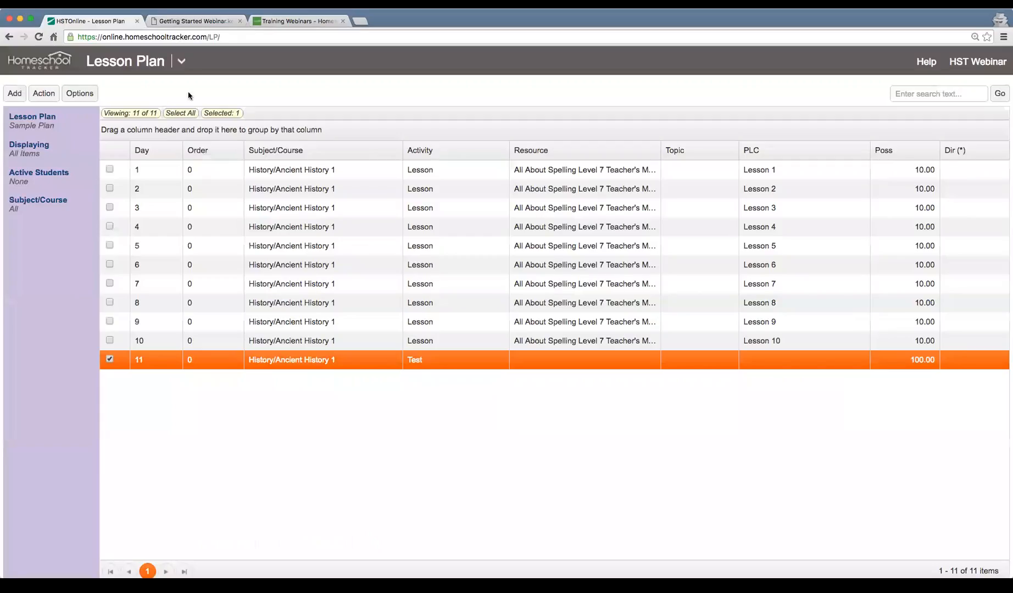
- Go to Shared Lesson Plans and list all shared plans using an empty search
{"action": "left_click", "coordinate": [182, 62]}
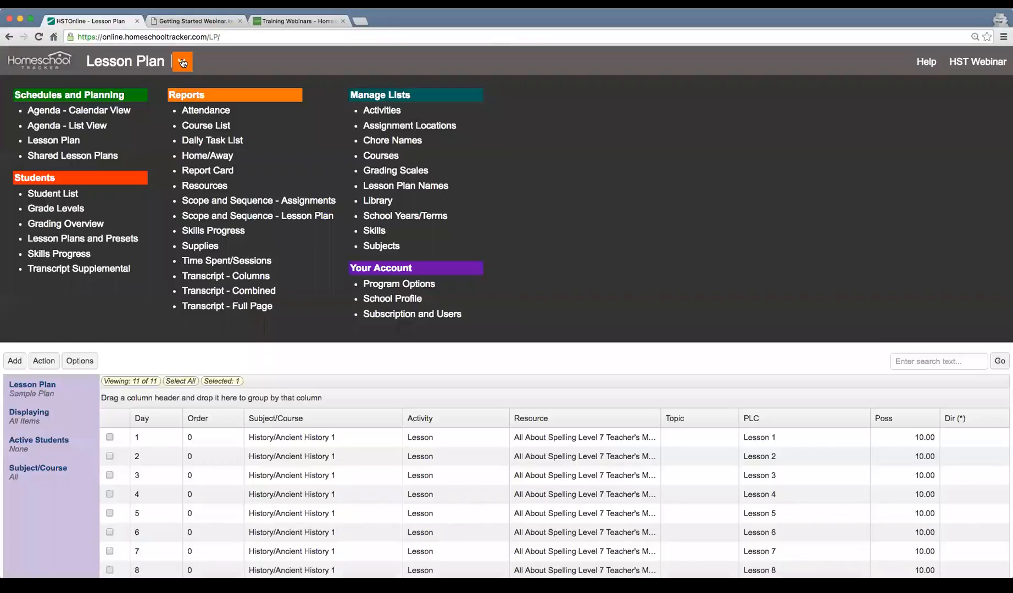
{"action": "left_click", "coordinate": [92, 158]}
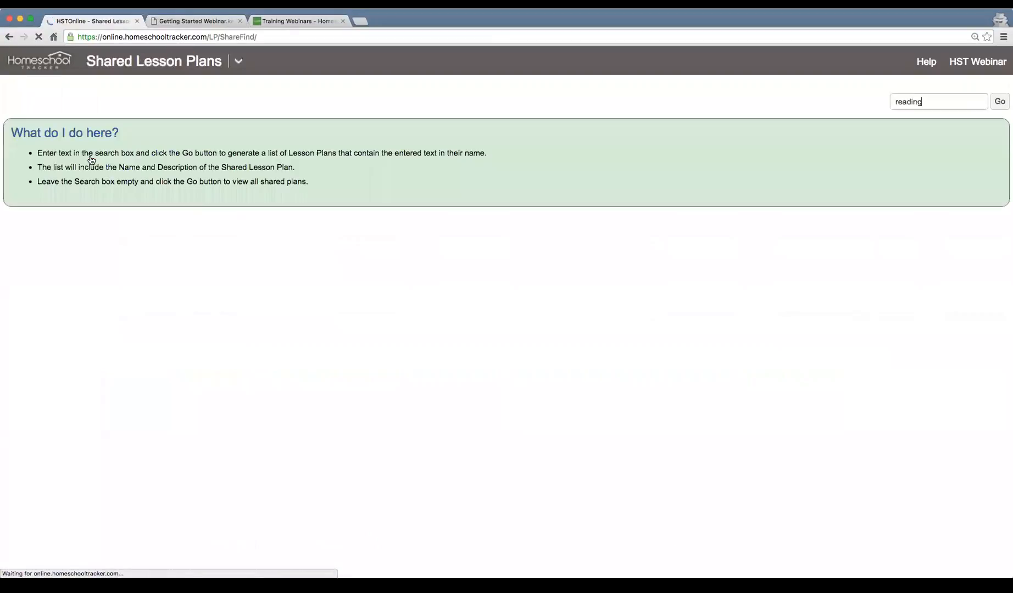
{"action": "left_click_drag", "start_coordinate": [933, 101], "coordinate": [855, 100]}
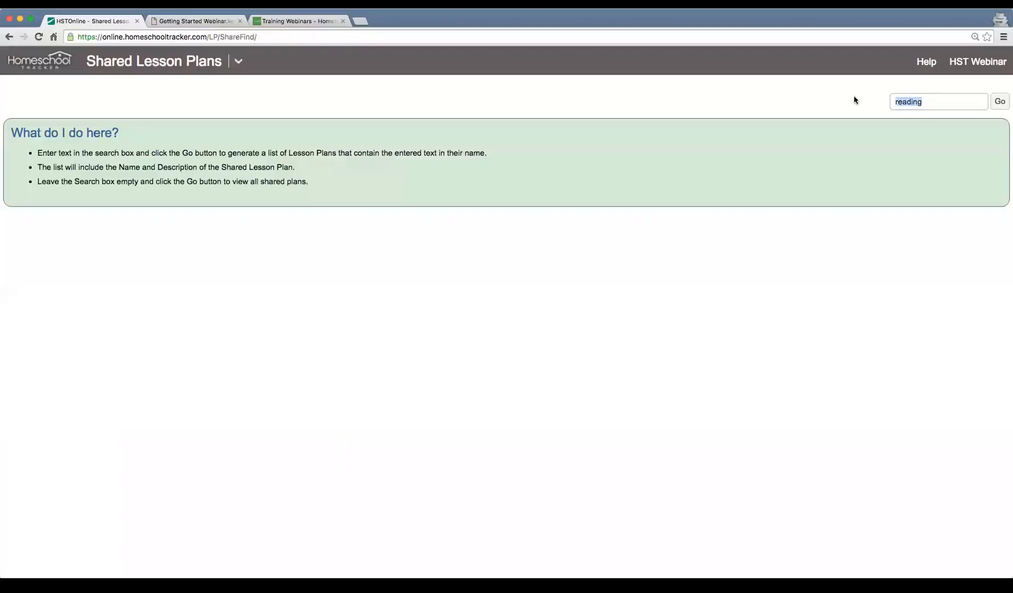
{"action": "key", "text": "BackSpace"}
{"action": "key", "text": "Return"}
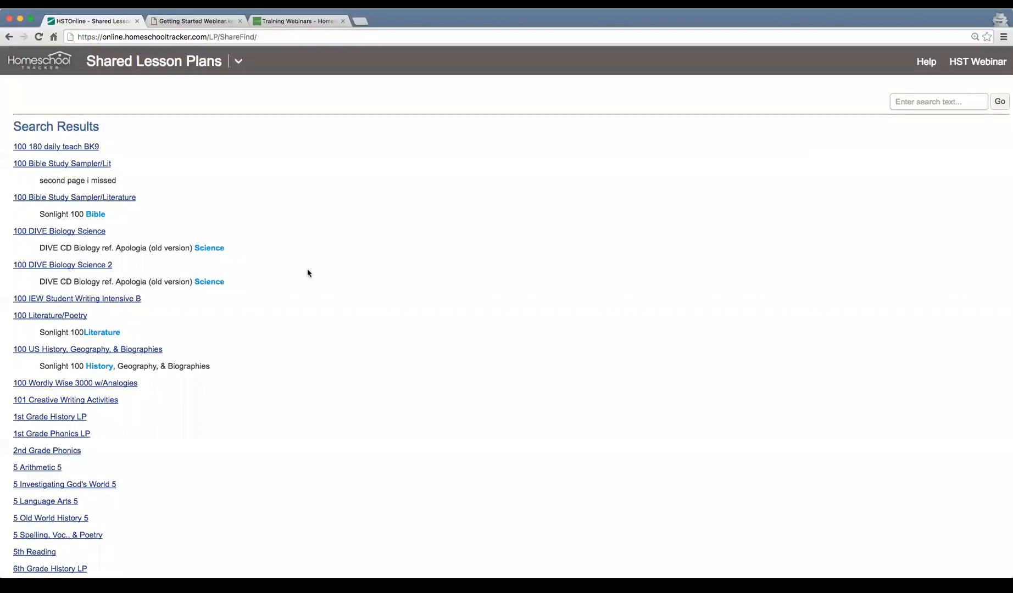
- Browse the names and descriptions in the full list of shared lesson plans, and return to its beginning
{"action": "scroll", "coordinate": [311, 275], "scroll_direction": "down", "scroll_amount": 12}
{"action": "scroll", "coordinate": [314, 277], "scroll_direction": "down", "scroll_amount": 15}
{"action": "scroll", "coordinate": [314, 278], "scroll_direction": "down", "scroll_amount": 20}
{"action": "scroll", "coordinate": [314, 278], "scroll_direction": "down", "scroll_amount": 5}
{"action": "scroll", "coordinate": [314, 278], "scroll_direction": "down", "scroll_amount": 1}
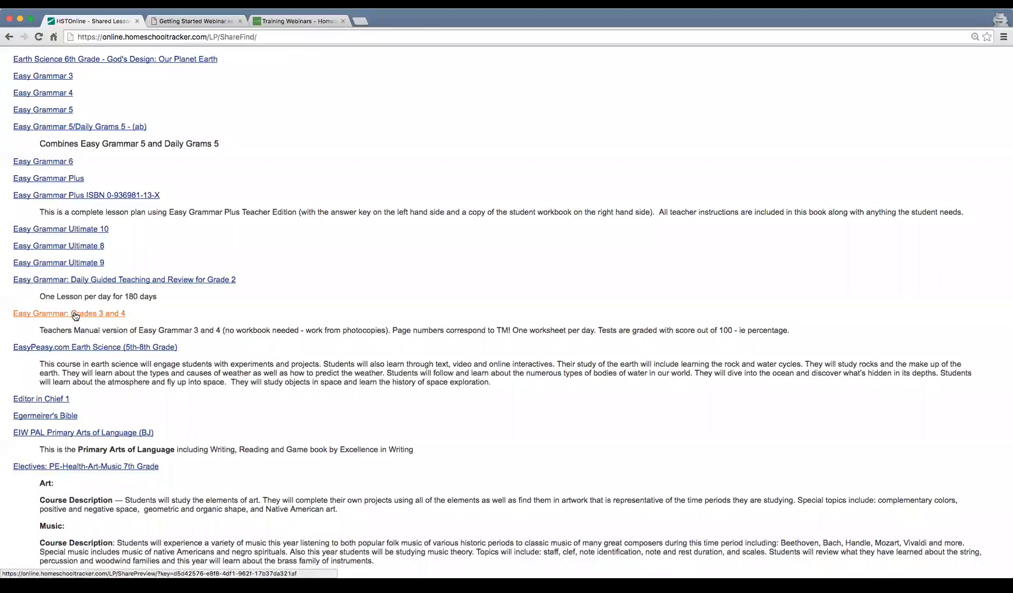
{"action": "scroll", "coordinate": [219, 347], "scroll_direction": "down", "scroll_amount": 3}
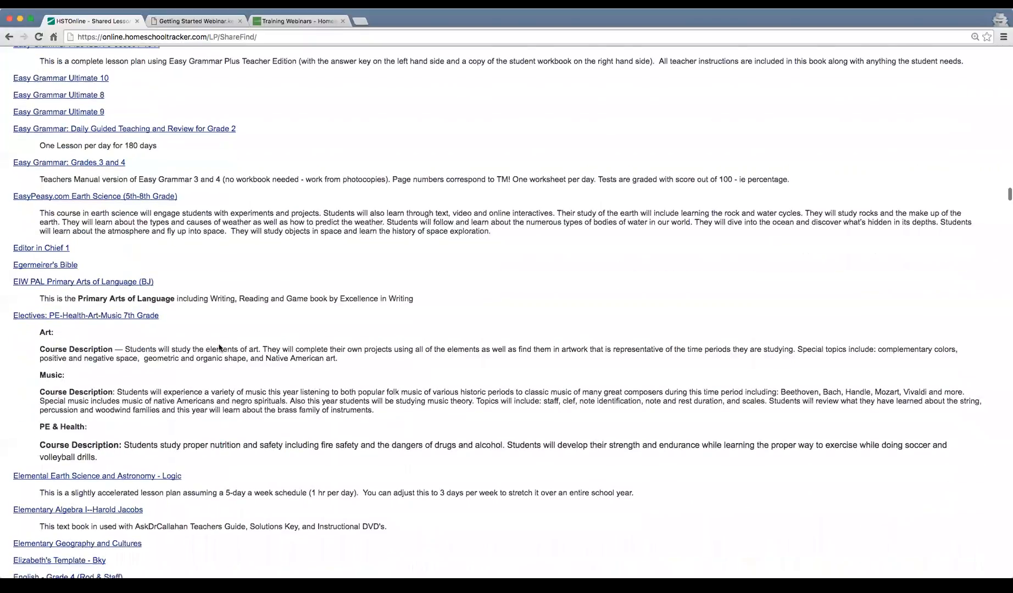
{"action": "scroll", "coordinate": [220, 347], "scroll_direction": "down", "scroll_amount": 2}
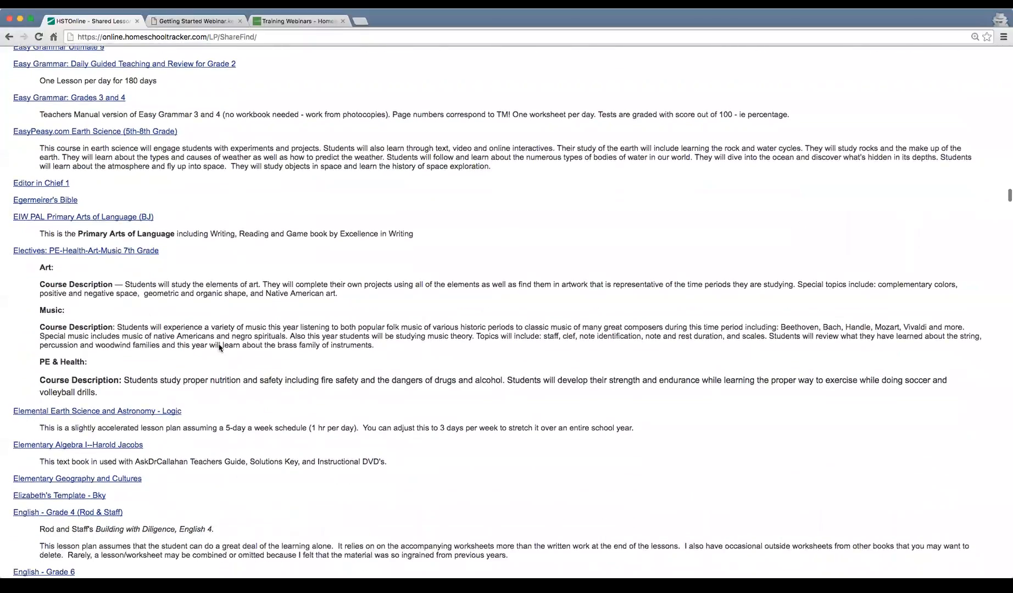
{"action": "scroll", "coordinate": [219, 348], "scroll_direction": "down", "scroll_amount": 2}
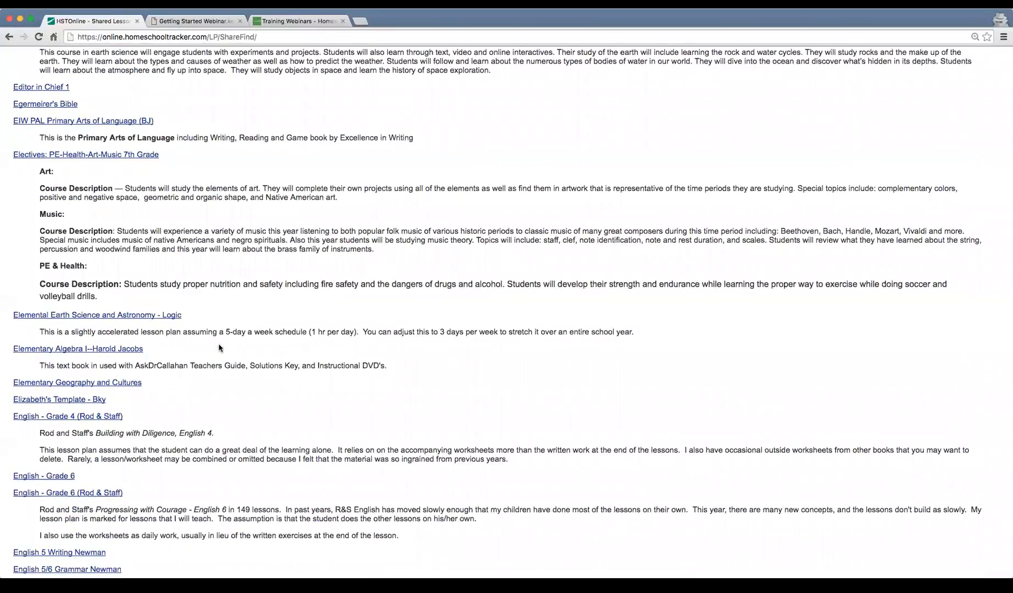
{"action": "scroll", "coordinate": [219, 347], "scroll_direction": "down", "scroll_amount": 1}
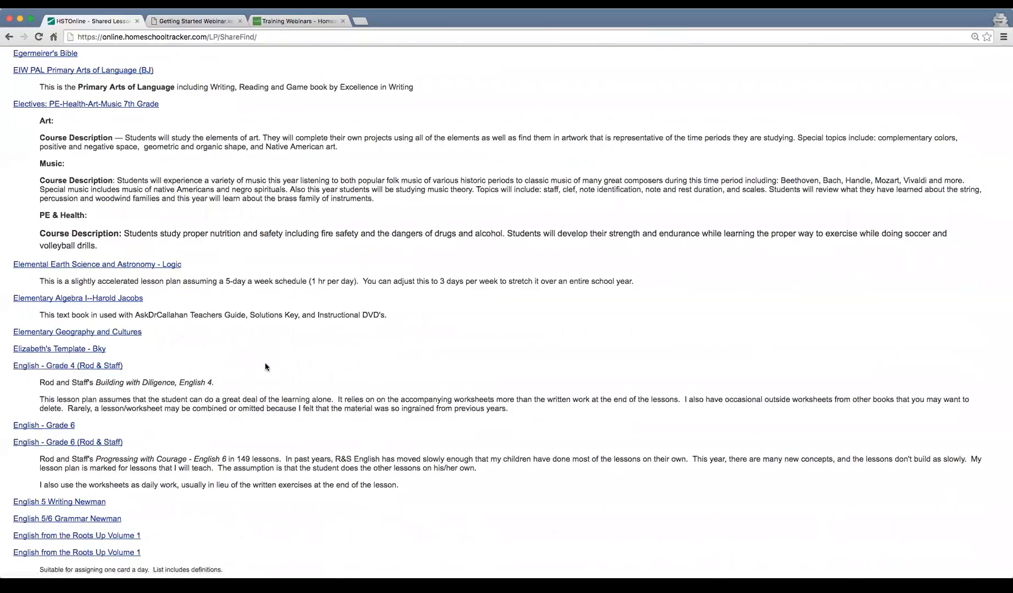
{"action": "scroll", "coordinate": [332, 371], "scroll_direction": "up", "scroll_amount": 20}
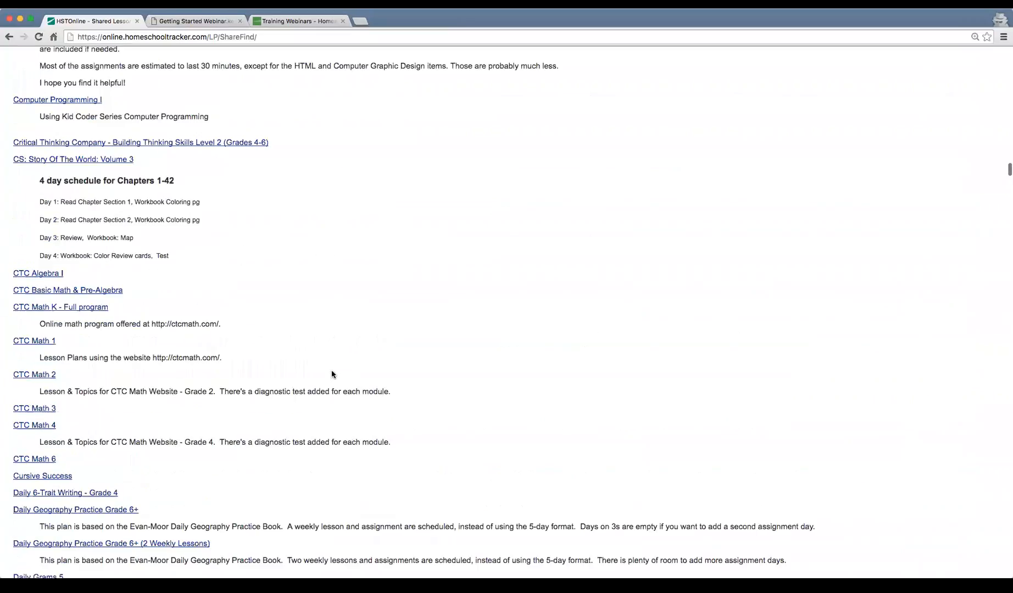
{"action": "scroll", "coordinate": [332, 374], "scroll_direction": "up", "scroll_amount": 10}
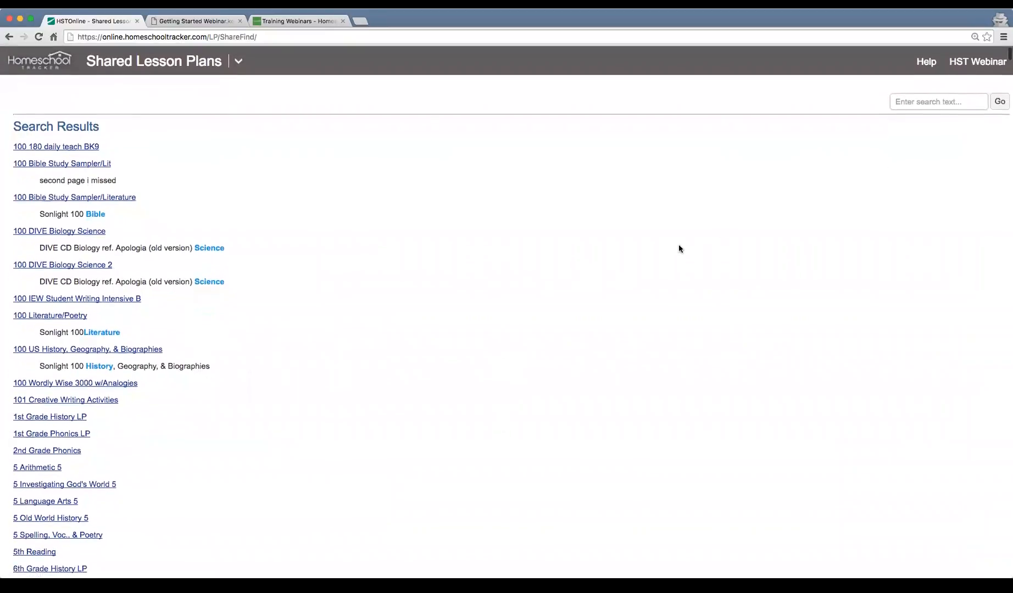
- Search the shared plans for reading, and preview the Usborn First Reading Level 1 plan
{"action": "type", "text": "read"}
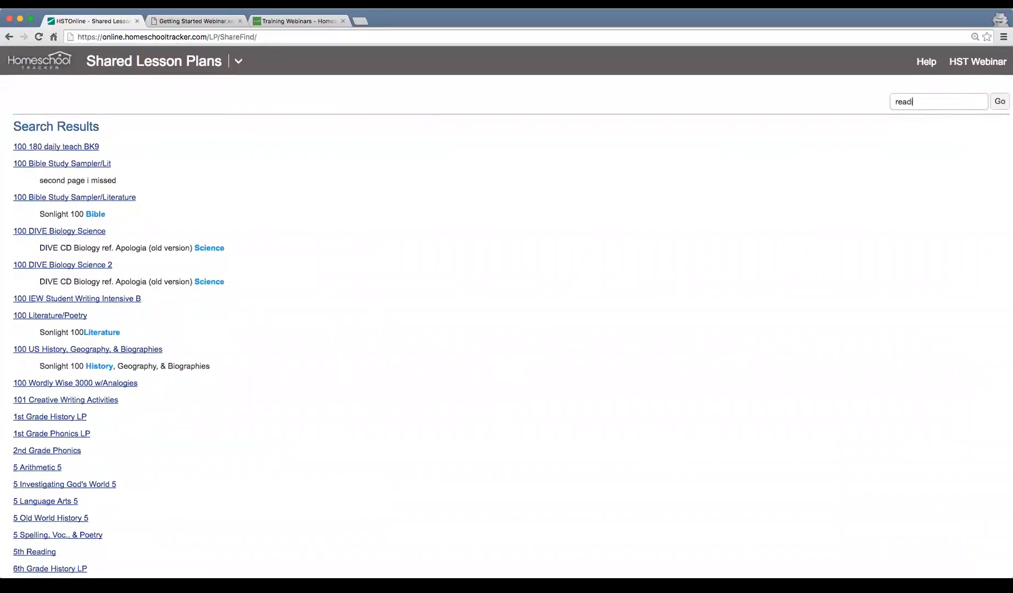
{"action": "type", "text": "ing"}
{"action": "key", "text": "Return"}
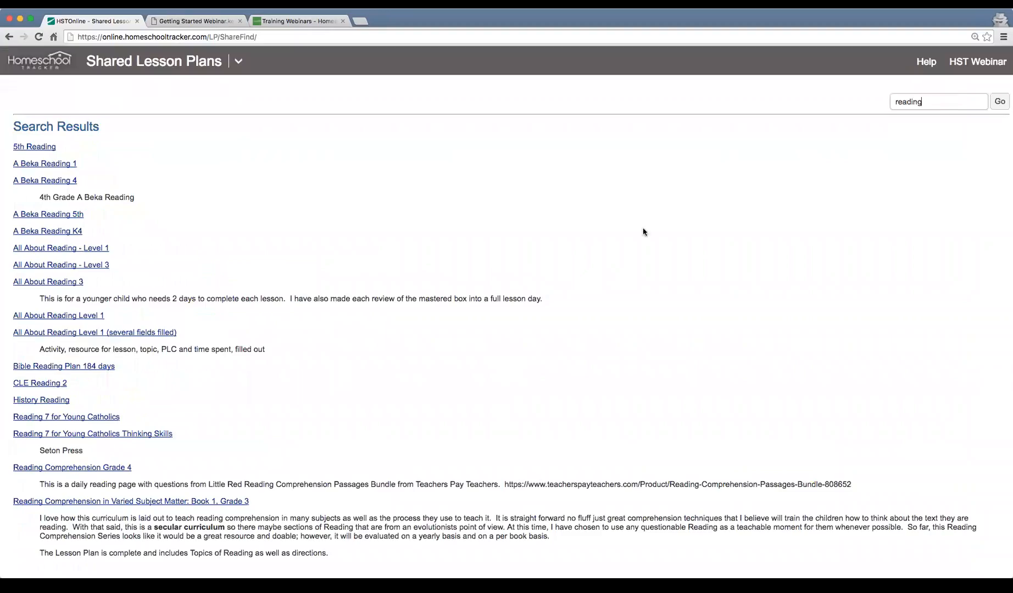
{"action": "scroll", "coordinate": [362, 261], "scroll_direction": "down", "scroll_amount": 6}
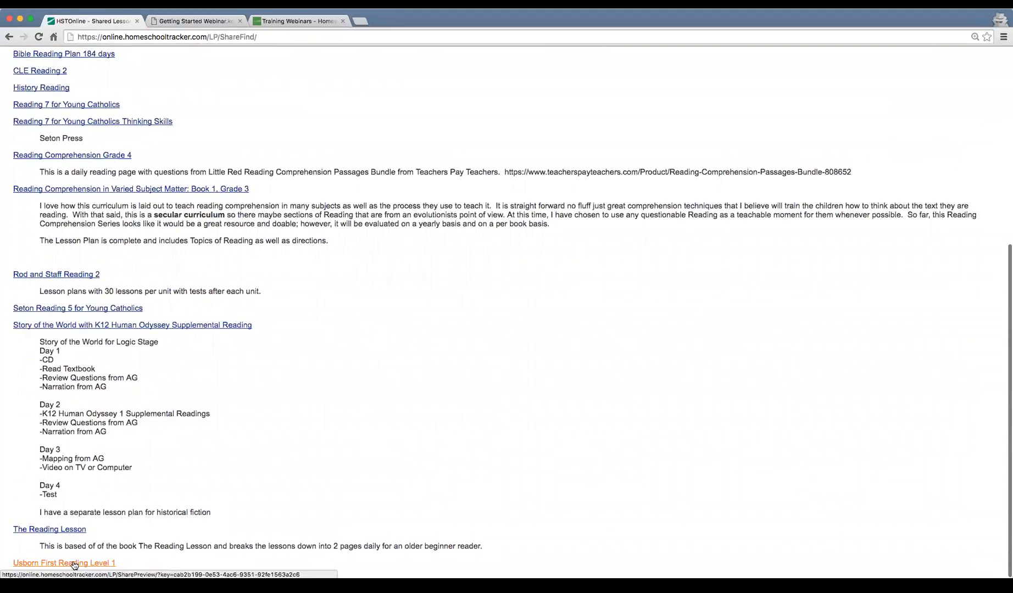
{"action": "left_click", "coordinate": [64, 563]}
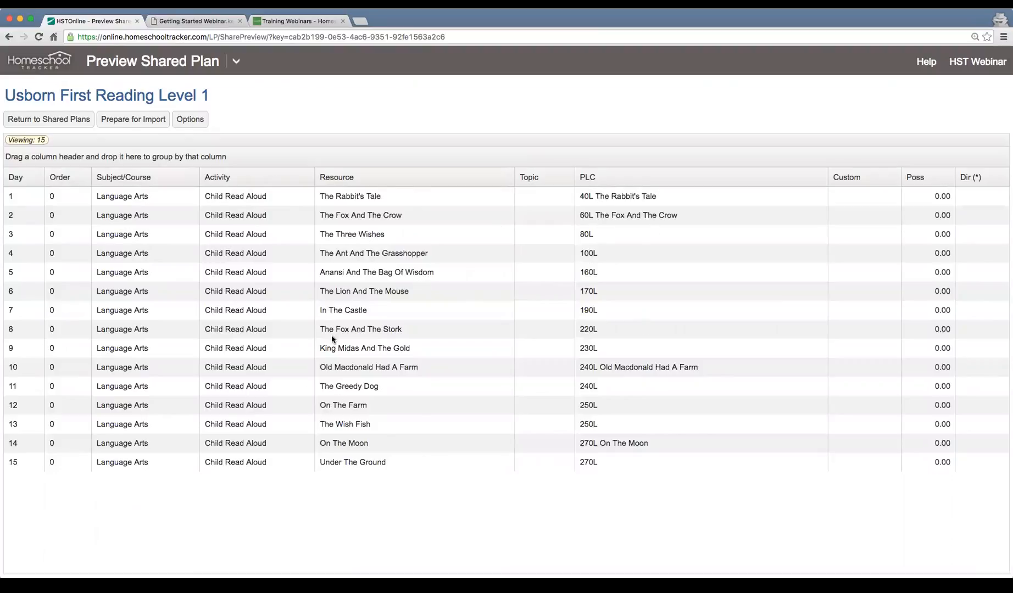
- Prepare the previewed plan for import, name the new lesson plan Reading 1, and select all its items
{"action": "left_click", "coordinate": [125, 122]}
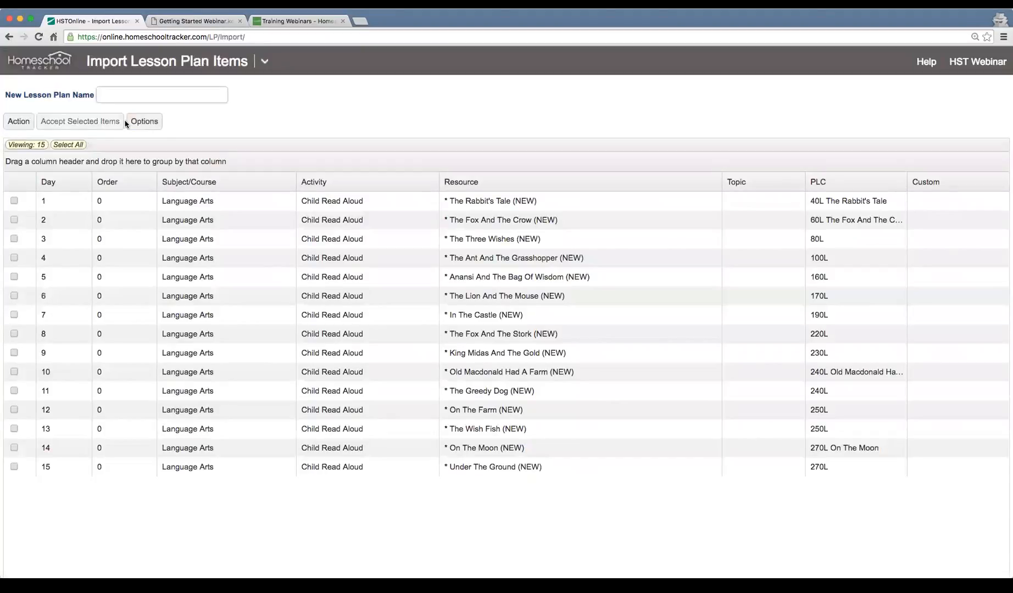
{"action": "type", "text": "Reading 1"}
{"action": "left_click", "coordinate": [77, 147]}
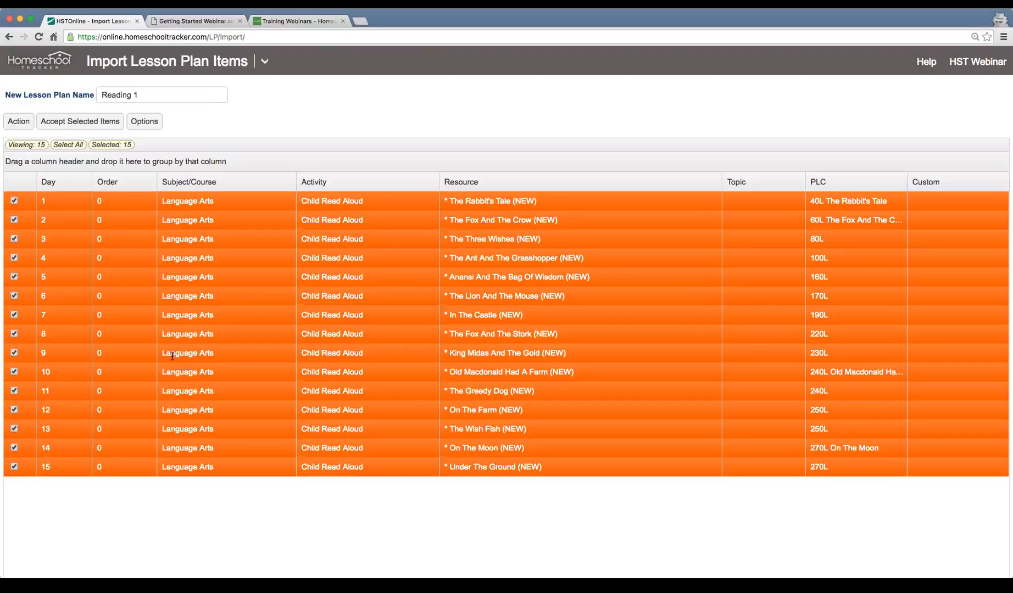
- Multi-edit the selected items' subject/course to Language Arts/Reading 1, and accept them into the new lesson plan
{"action": "left_click", "coordinate": [18, 125]}
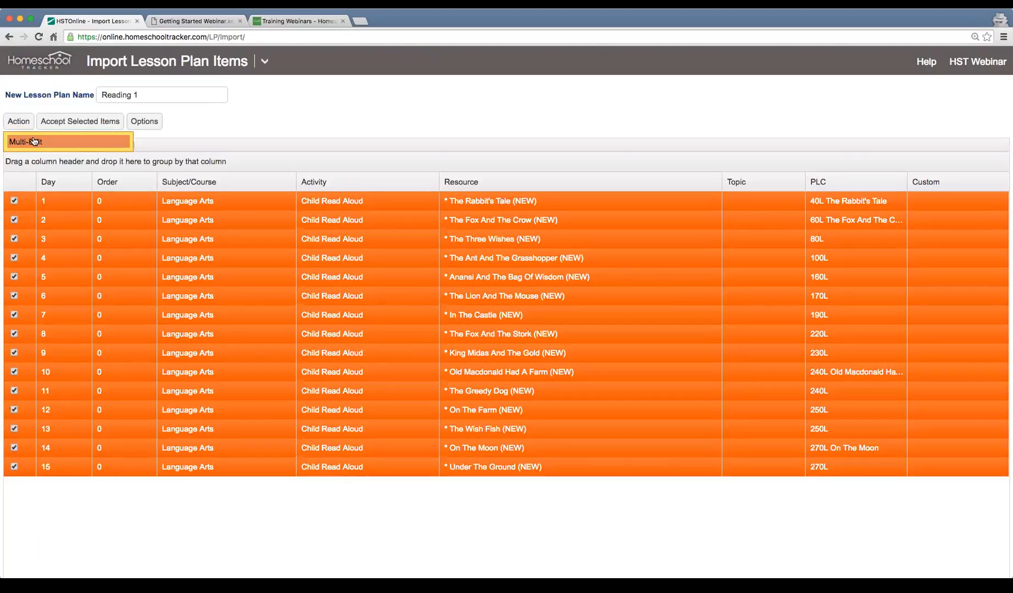
{"action": "left_click", "coordinate": [33, 141]}
{"action": "left_click", "coordinate": [383, 120]}
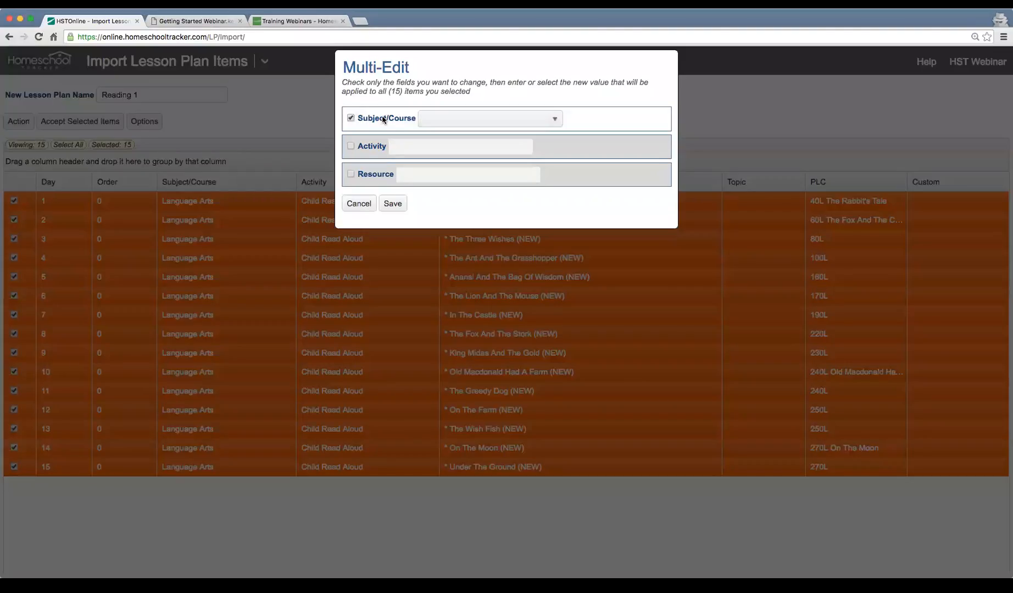
{"action": "left_click", "coordinate": [527, 122]}
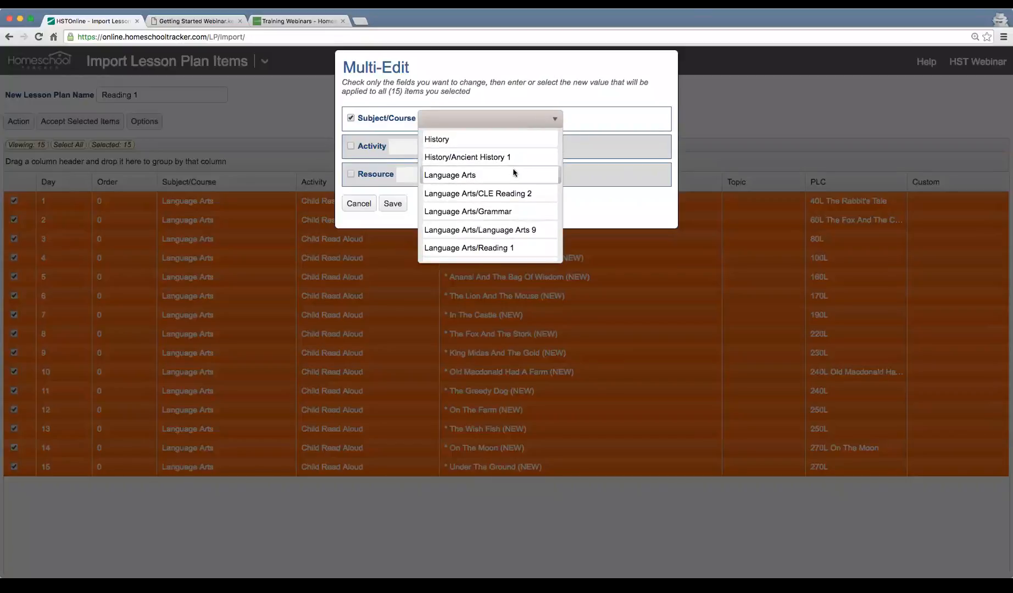
{"action": "left_click", "coordinate": [510, 249]}
{"action": "left_click", "coordinate": [406, 204]}
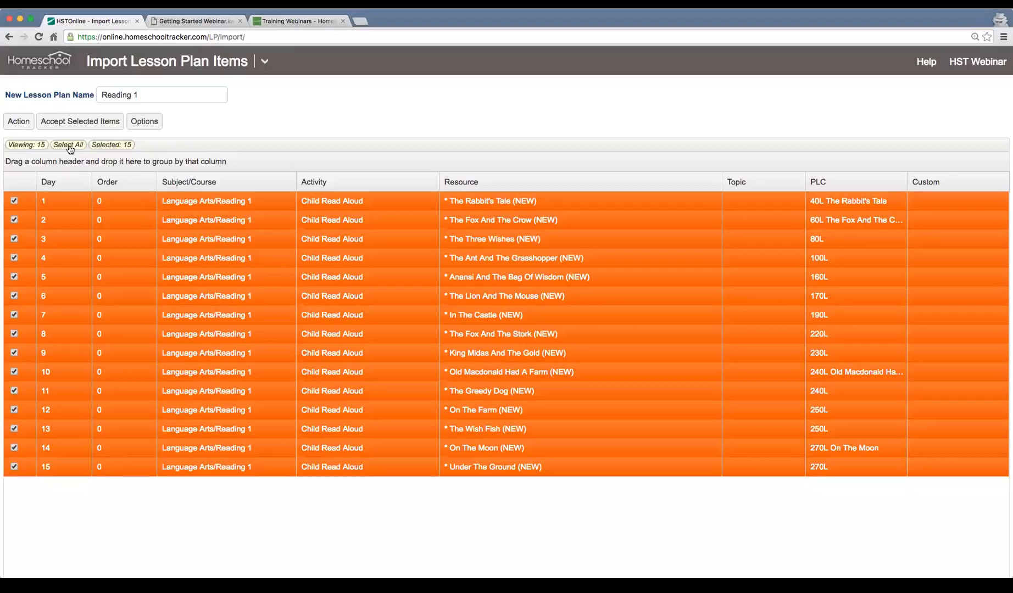
{"action": "left_click", "coordinate": [91, 128]}
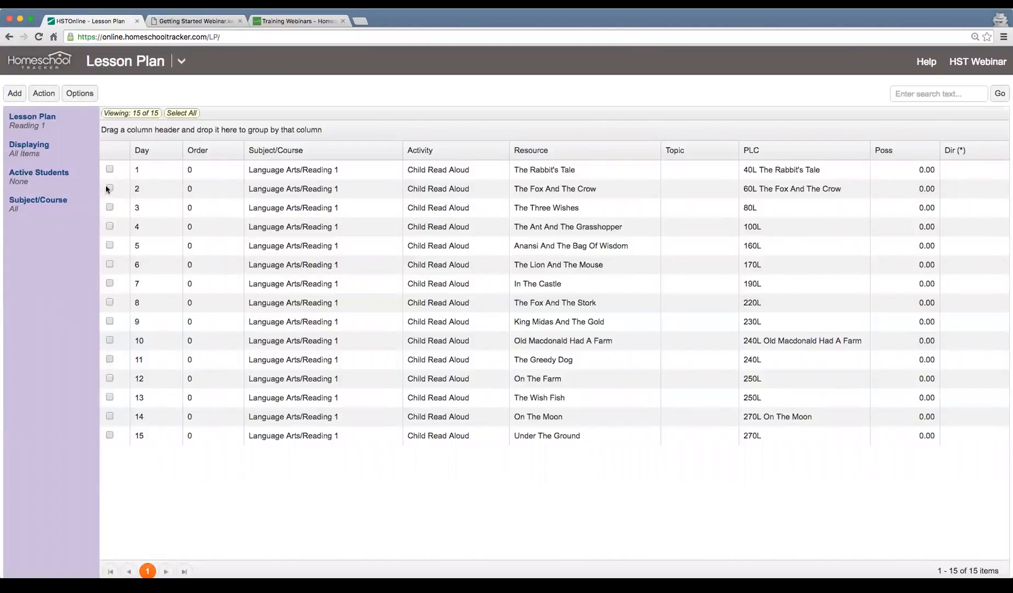
- Send the Day 1 to 4 items of the Reading 1 plan to the scheduler for the first listed student, and continue to the day and date options
{"action": "mouse_move", "coordinate": [116, 166]}
{"action": "left_mouse_down"}
{"action": "mouse_move", "coordinate": [111, 243]}
{"action": "mouse_move", "coordinate": [110, 233]}
{"action": "mouse_move", "coordinate": [100, 248]}
{"action": "mouse_move", "coordinate": [99, 235]}
{"action": "left_mouse_up"}
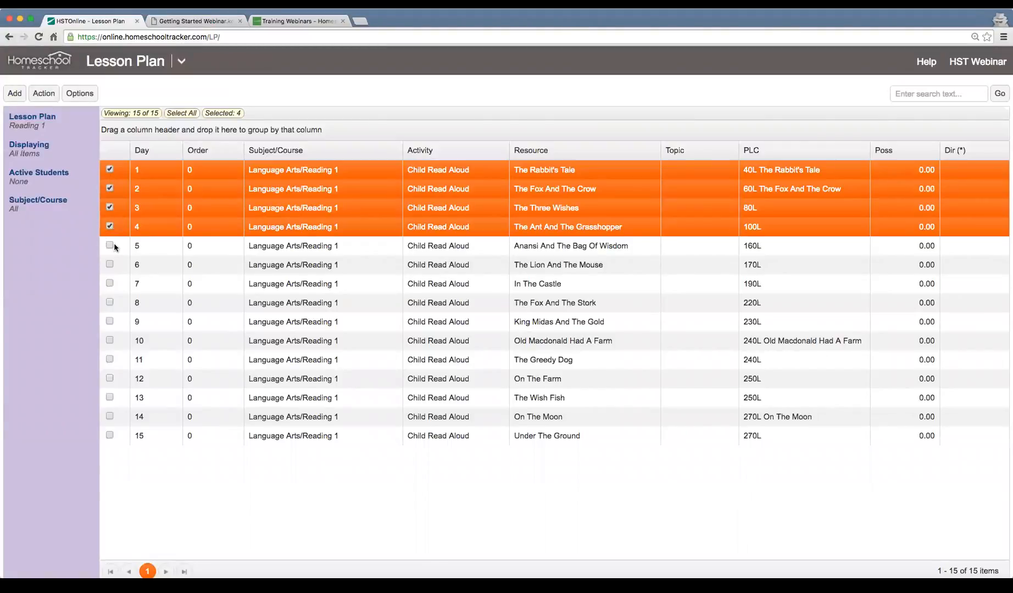
{"action": "left_click", "coordinate": [43, 94]}
{"action": "left_click", "coordinate": [77, 192]}
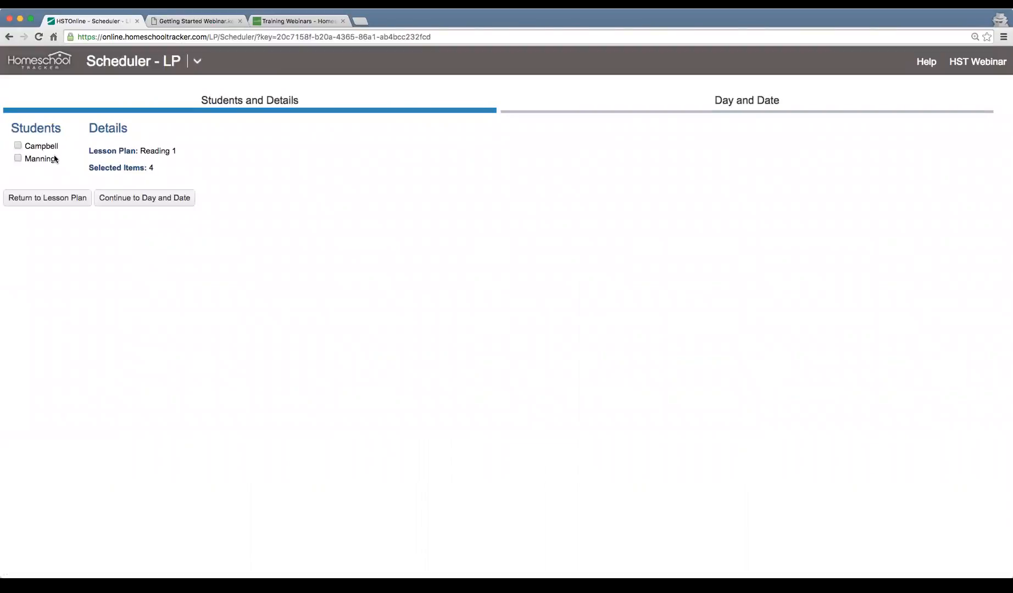
{"action": "left_click", "coordinate": [34, 147]}
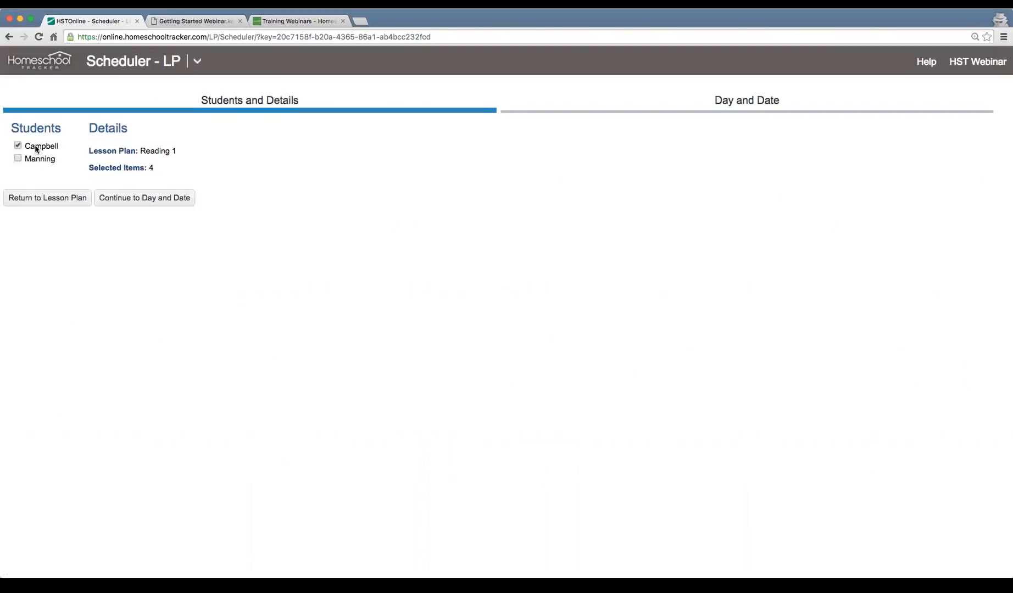
{"action": "left_click", "coordinate": [154, 198]}
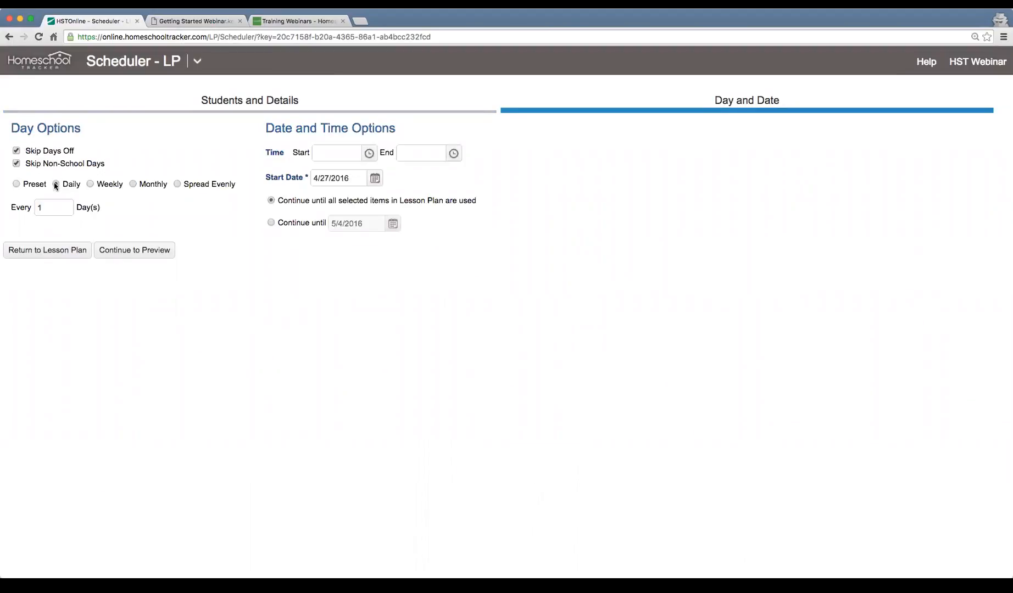
- Look through the weekly and monthly day options, return to daily scheduling, and set the start date to 4/26/2016
{"action": "left_click", "coordinate": [90, 183]}
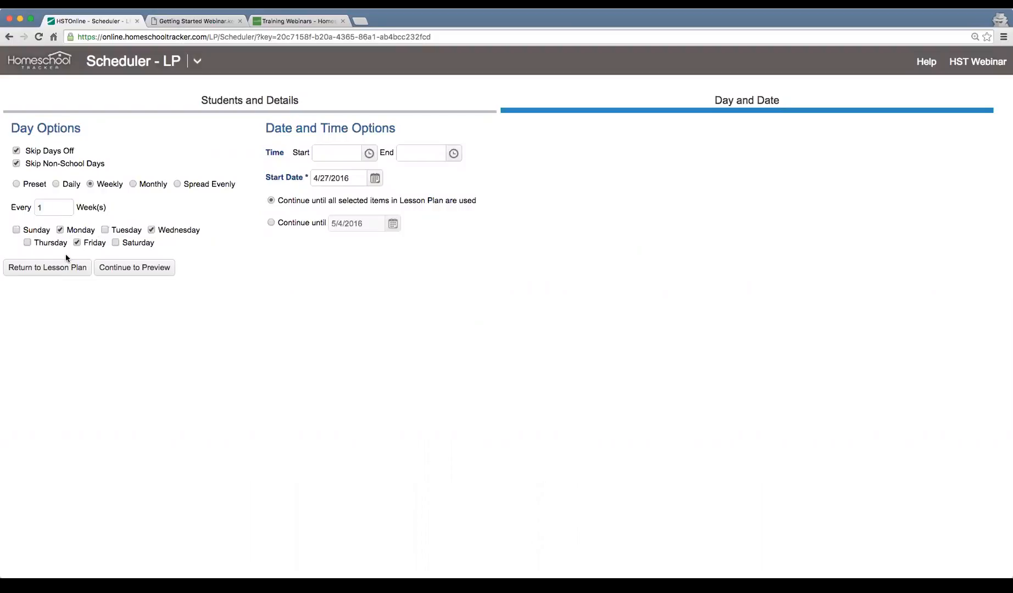
{"action": "left_click", "coordinate": [160, 186]}
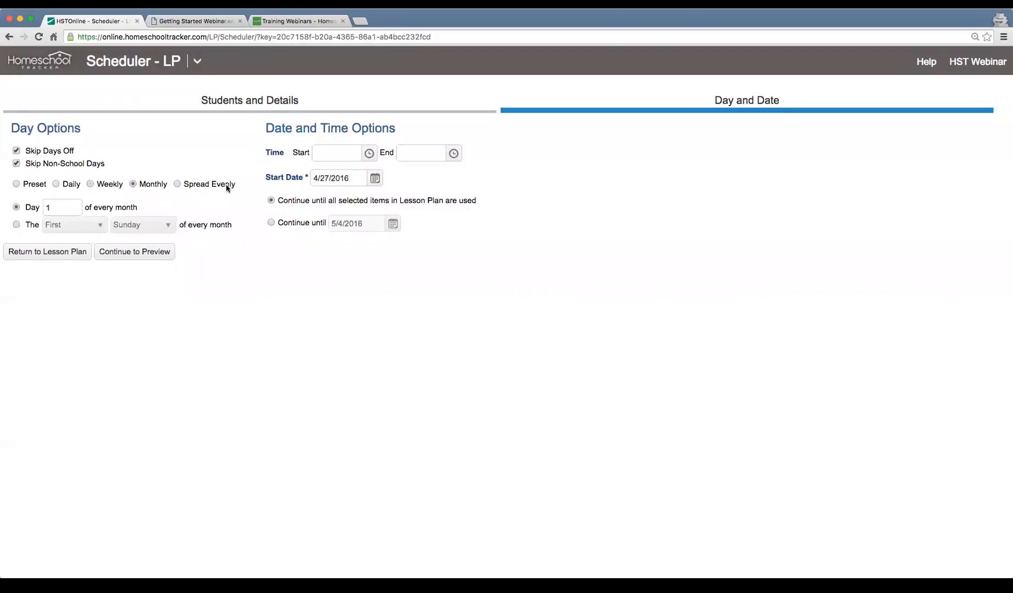
{"action": "left_click", "coordinate": [56, 185]}
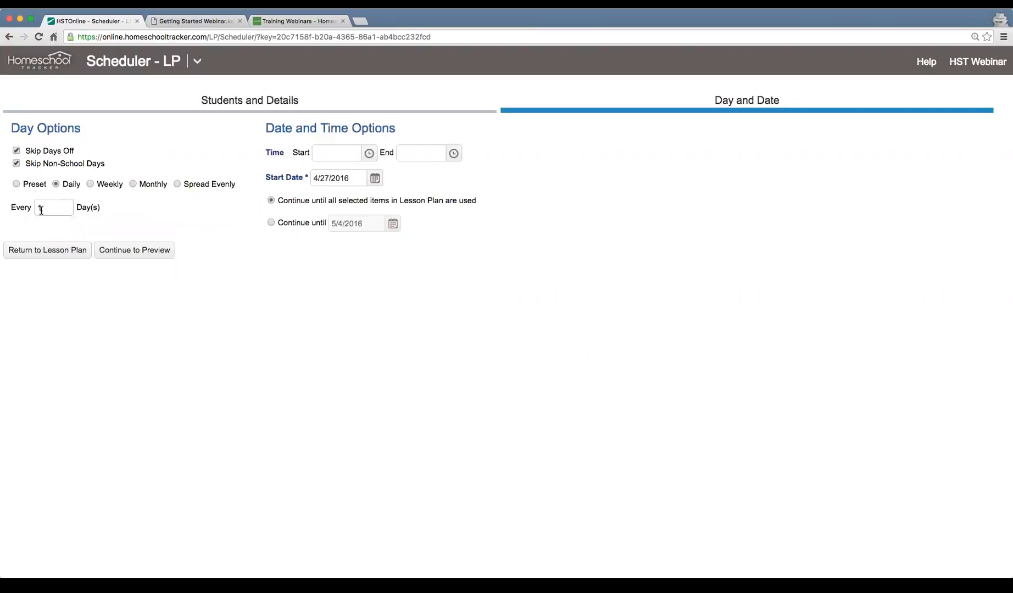
{"action": "left_click", "coordinate": [374, 178]}
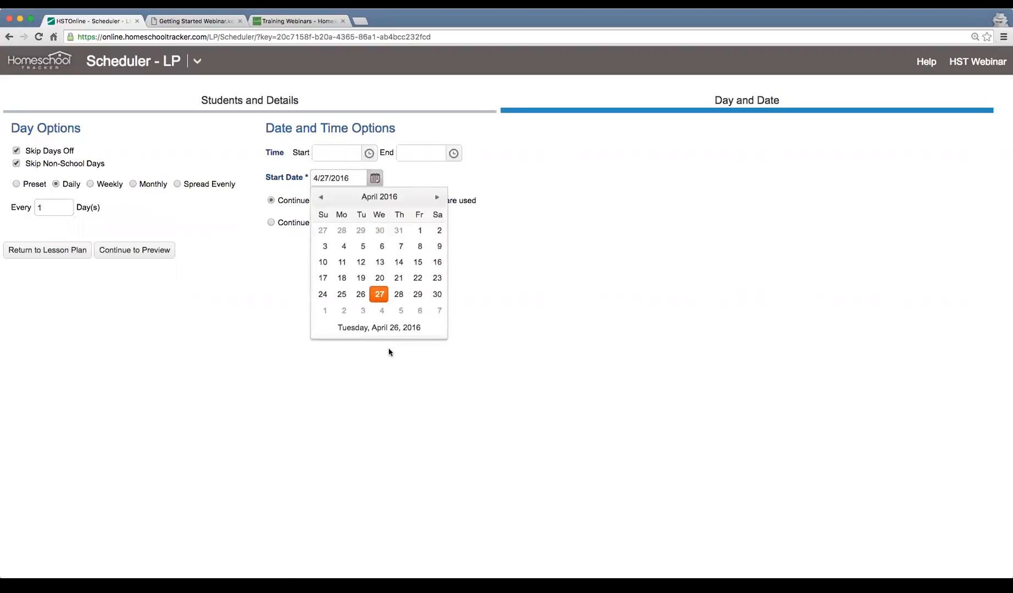
{"action": "left_click", "coordinate": [379, 328]}
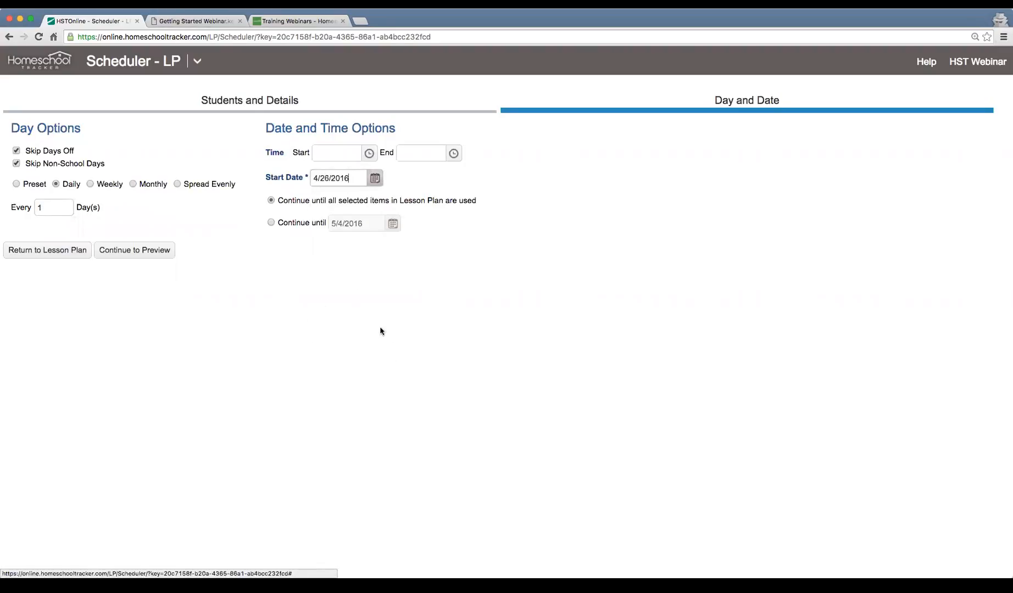
- Set the scheduled assignments' start time to 1:00 PM and end time to 2:00 PM
{"action": "left_click", "coordinate": [369, 153]}
{"action": "scroll", "coordinate": [357, 231], "scroll_direction": "down", "scroll_amount": 5}
{"action": "left_click", "coordinate": [338, 246]}
{"action": "left_click", "coordinate": [453, 154]}
{"action": "scroll", "coordinate": [417, 243], "scroll_direction": "down", "scroll_amount": 2}
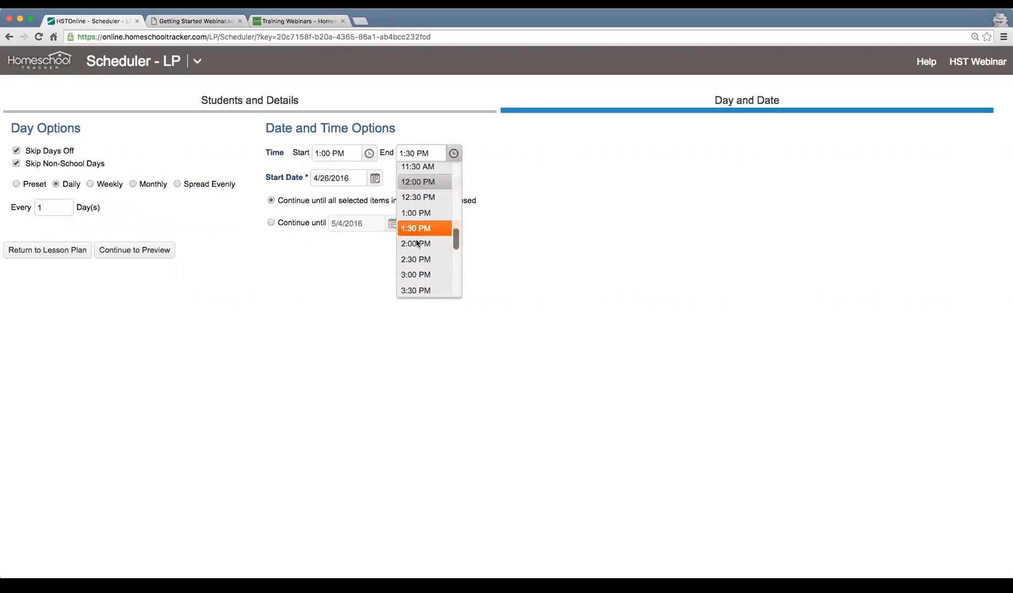
{"action": "left_click", "coordinate": [417, 244]}
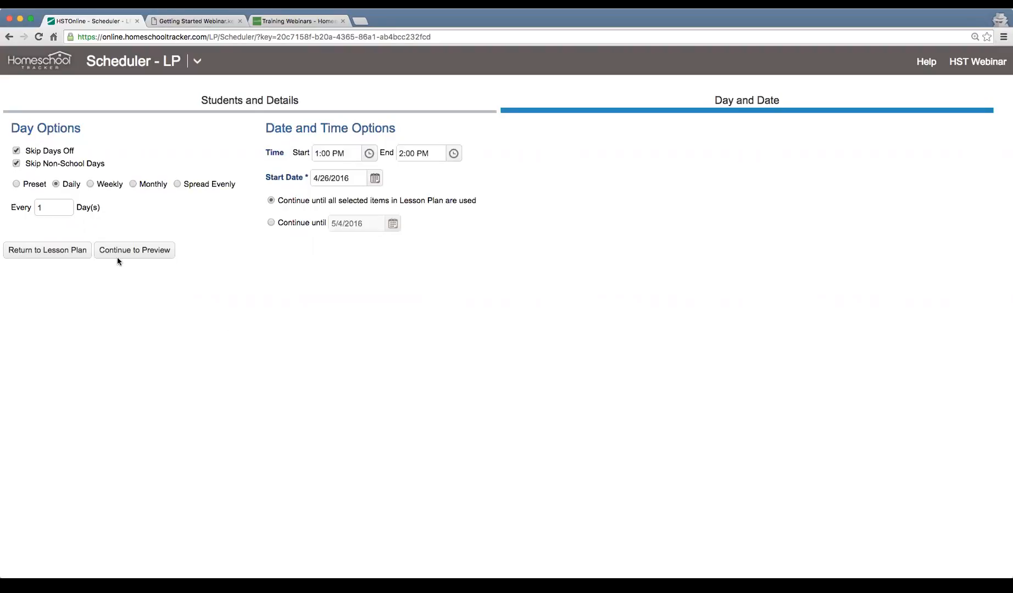
- Preview the scheduled assignments, select all of them, and accept them into the student's schedule
{"action": "left_click", "coordinate": [144, 251]}
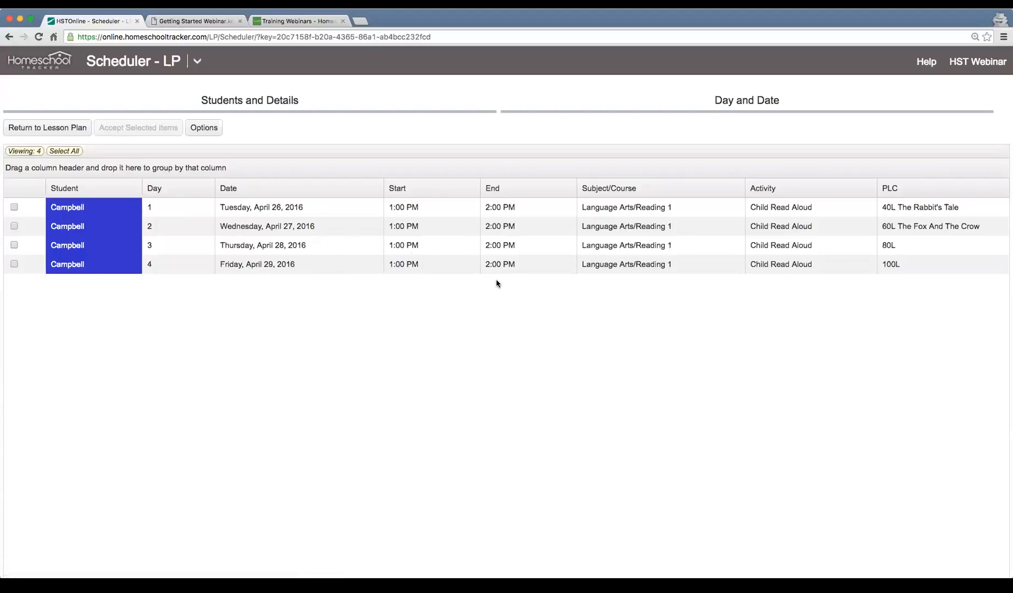
{"action": "left_click", "coordinate": [61, 151]}
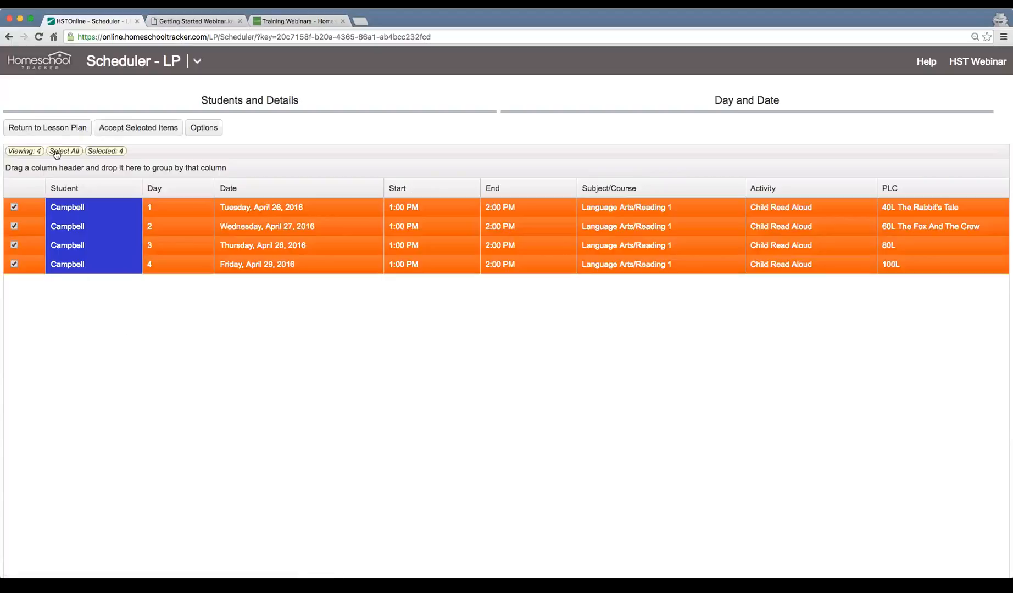
{"action": "left_click", "coordinate": [145, 130]}
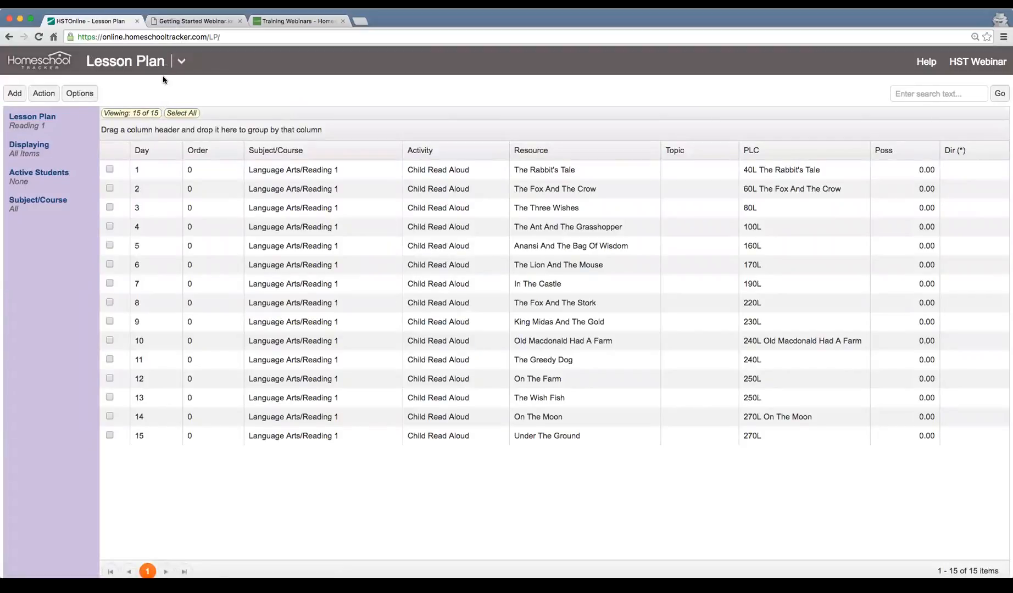
{"action": "left_click", "coordinate": [158, 169]}
{"action": "left_click", "coordinate": [151, 190]}
{"action": "left_click", "coordinate": [153, 207]}
{"action": "left_click", "coordinate": [154, 225]}
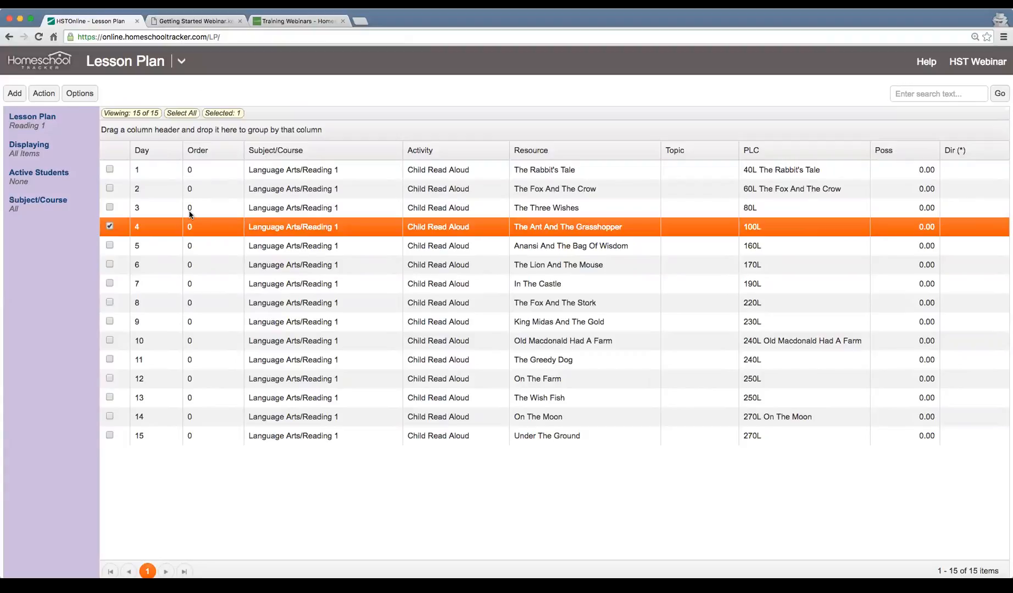
{"action": "left_click", "coordinate": [162, 172]}
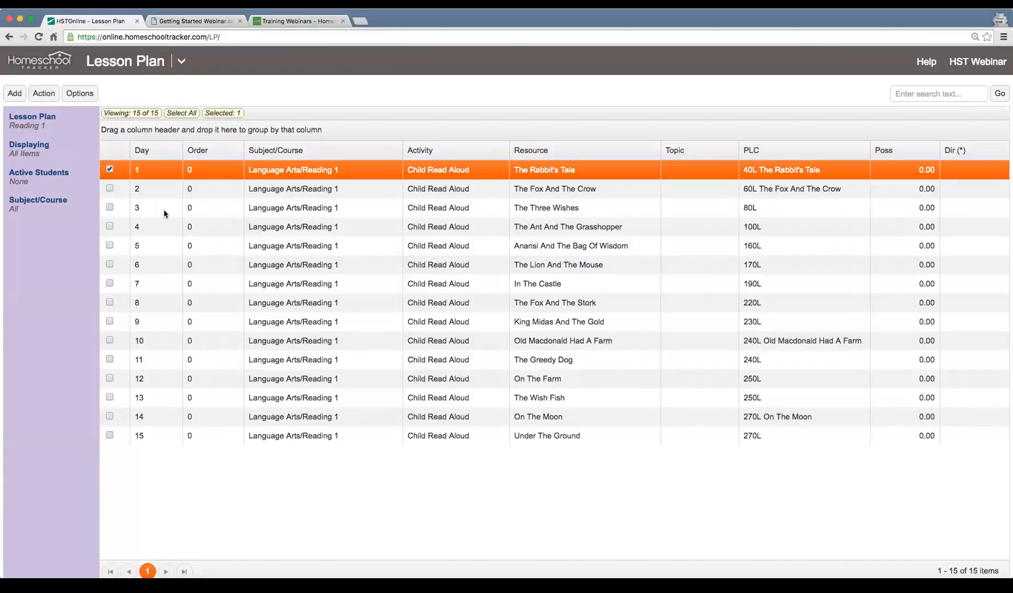
- Switch to the Agenda calendar view and display the work week
{"action": "left_click", "coordinate": [181, 61]}
{"action": "left_click", "coordinate": [56, 112]}
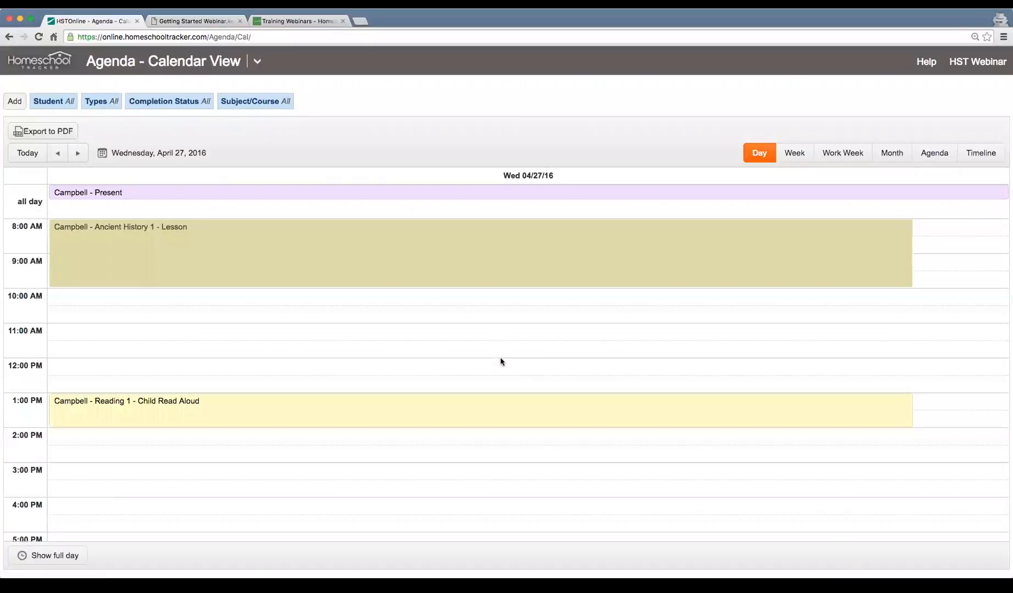
{"action": "left_click", "coordinate": [826, 156]}
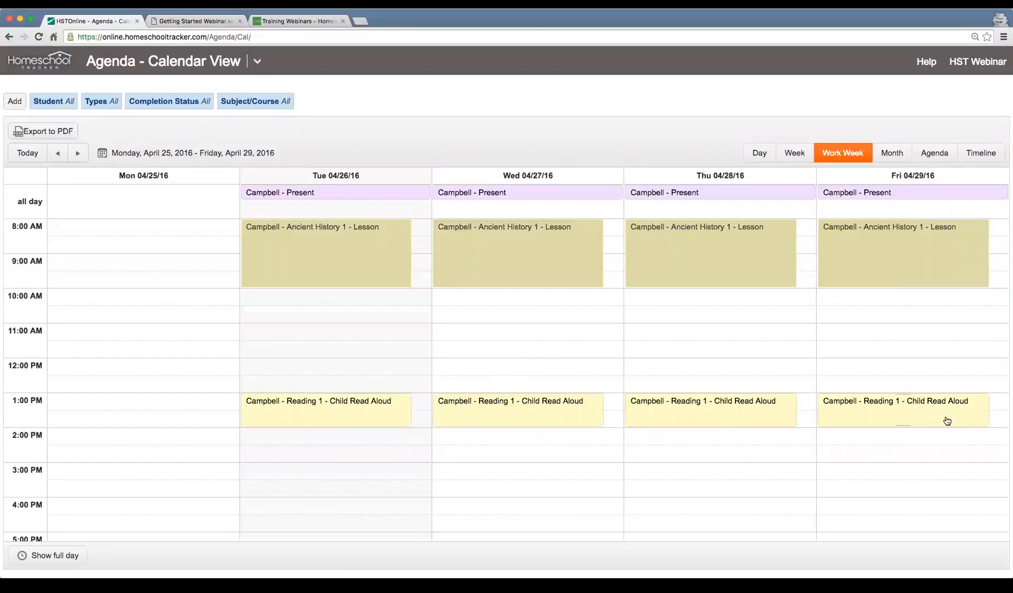
- Examine the details of each Reading 1 assignment from Tuesday through Friday, closing each one after viewing
{"action": "left_click", "coordinate": [323, 407]}
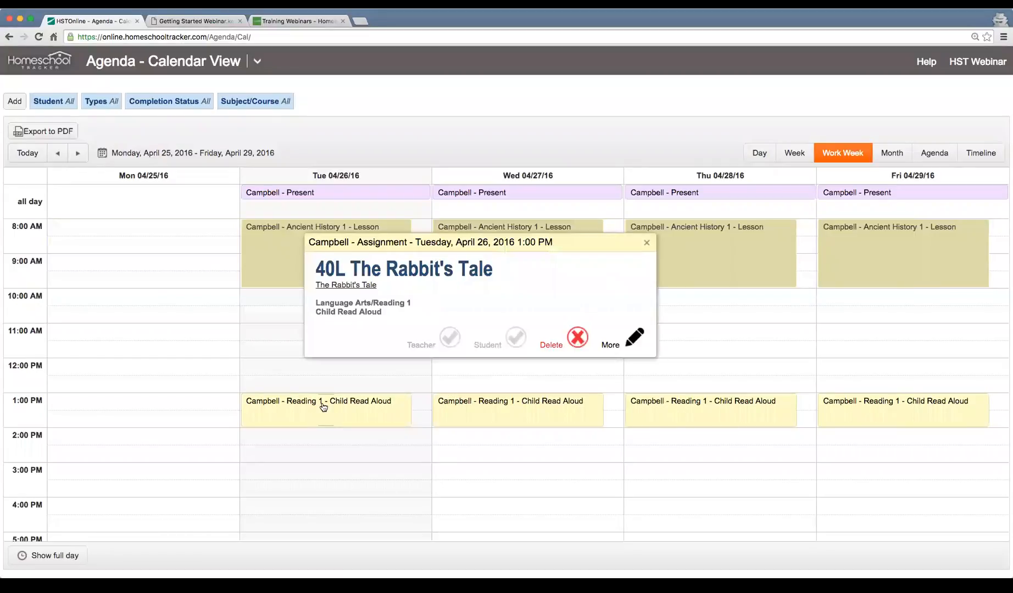
{"action": "left_click", "coordinate": [646, 242]}
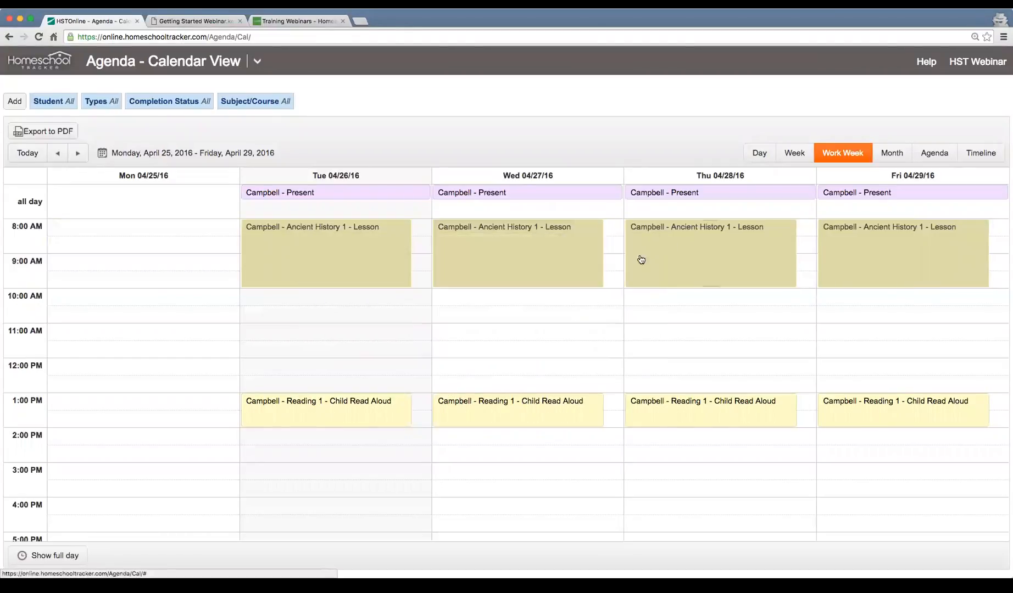
{"action": "left_click", "coordinate": [567, 414]}
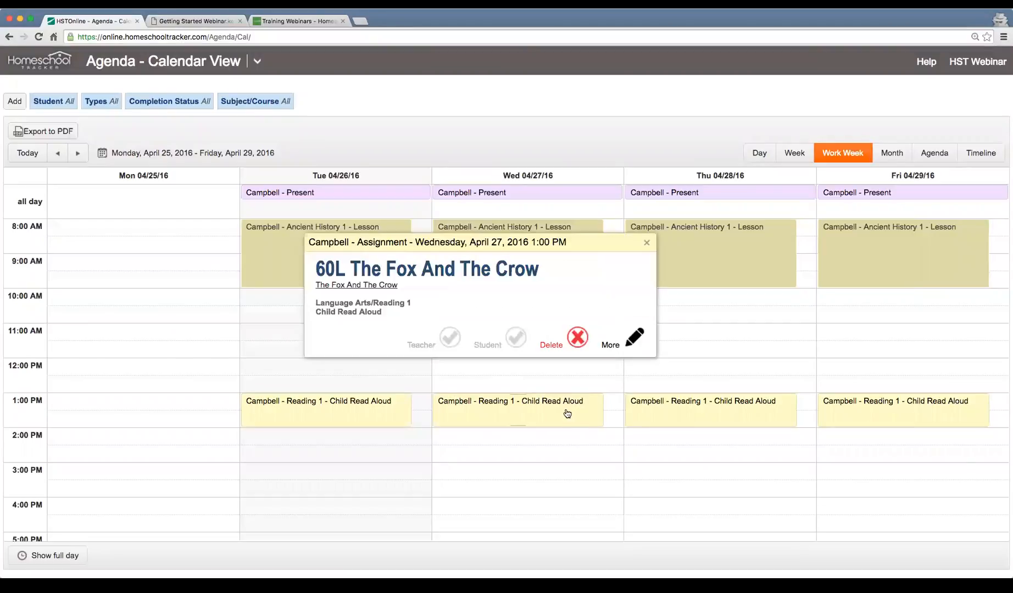
{"action": "left_click", "coordinate": [647, 242]}
{"action": "left_click", "coordinate": [694, 416]}
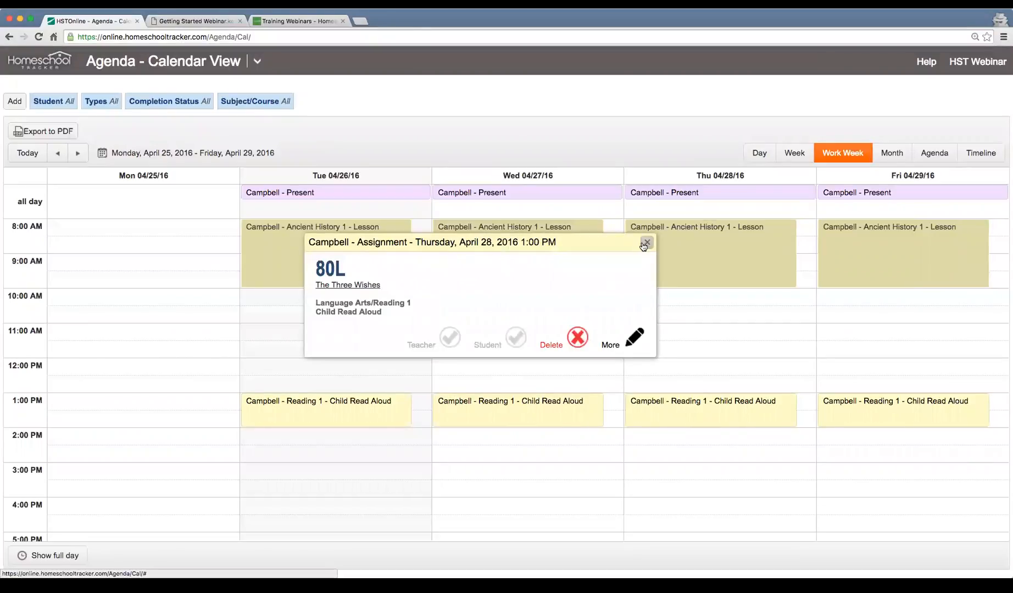
{"action": "left_click", "coordinate": [647, 242]}
{"action": "left_click", "coordinate": [849, 413]}
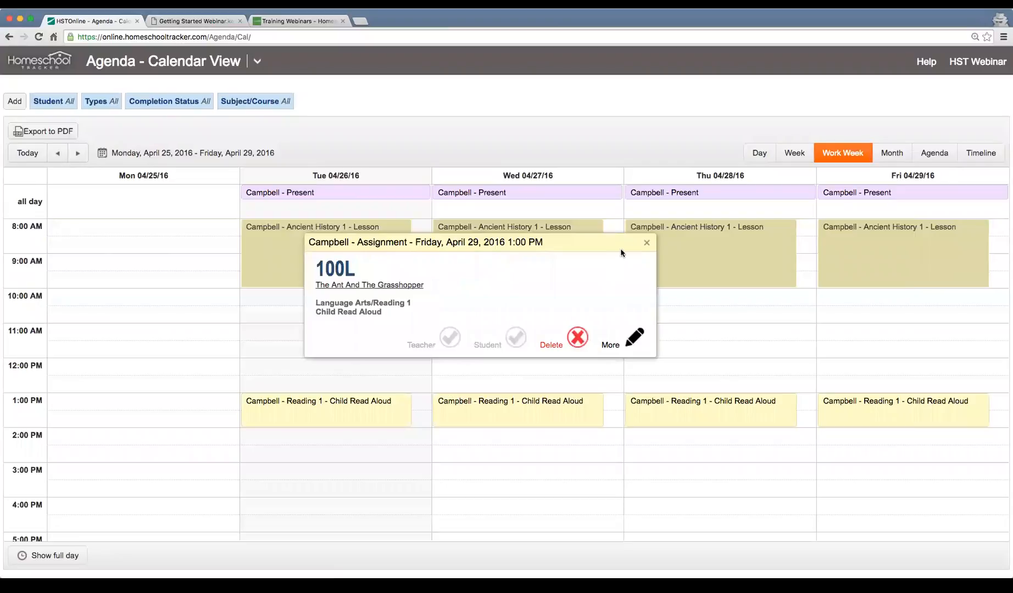
{"action": "left_click", "coordinate": [647, 242]}
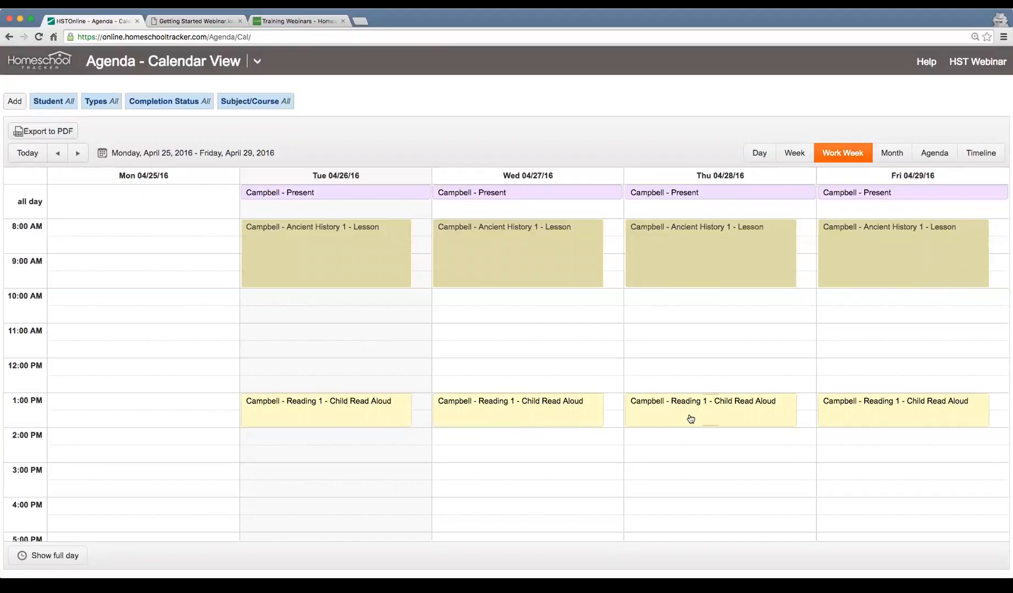
- Append "Add Something" to the P/L/C text of Tuesday's Reading 1 assignment, and save the assignment
{"action": "left_click", "coordinate": [366, 410]}
{"action": "left_click", "coordinate": [642, 339]}
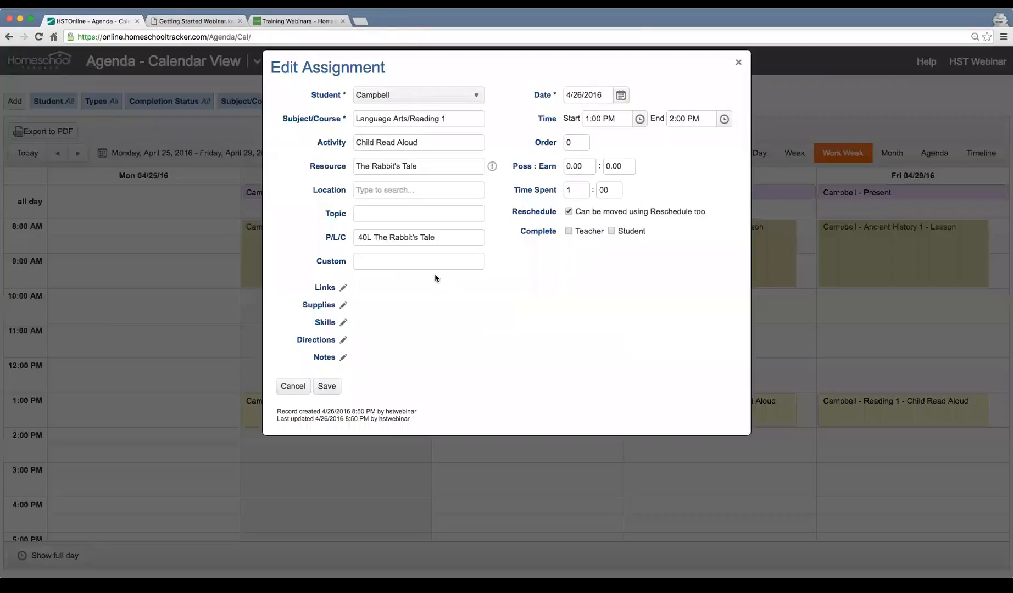
{"action": "left_click", "coordinate": [450, 238]}
{"action": "type", "text": "Add Somet"}
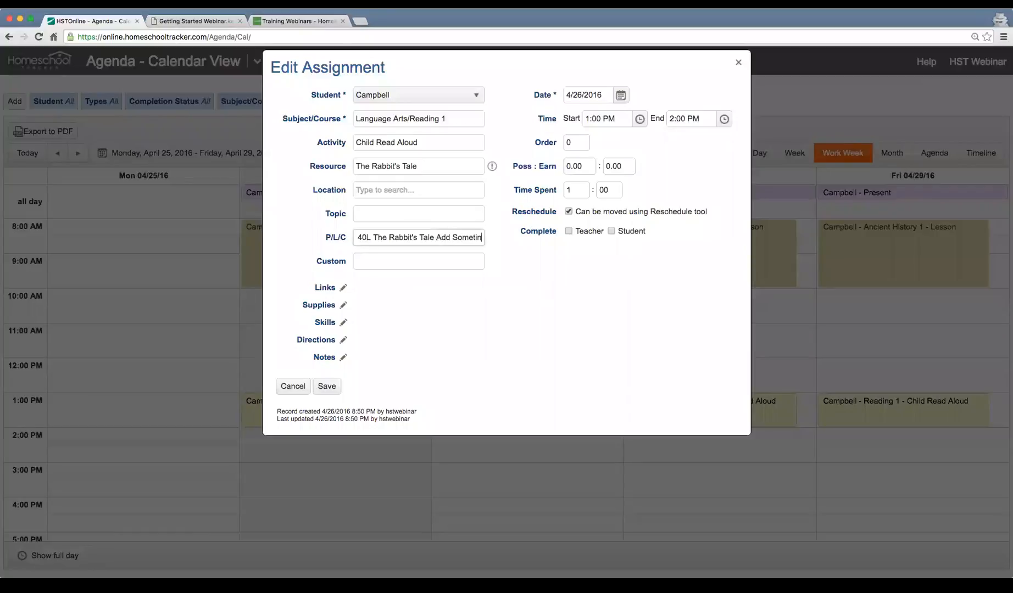
{"action": "type", "text": "hing"}
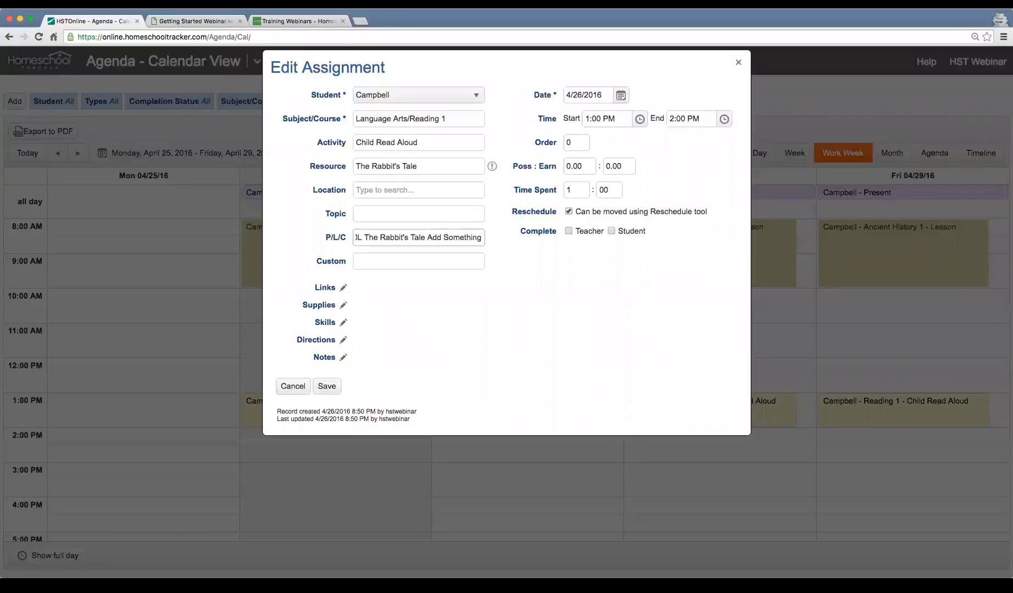
{"action": "left_click", "coordinate": [327, 387]}
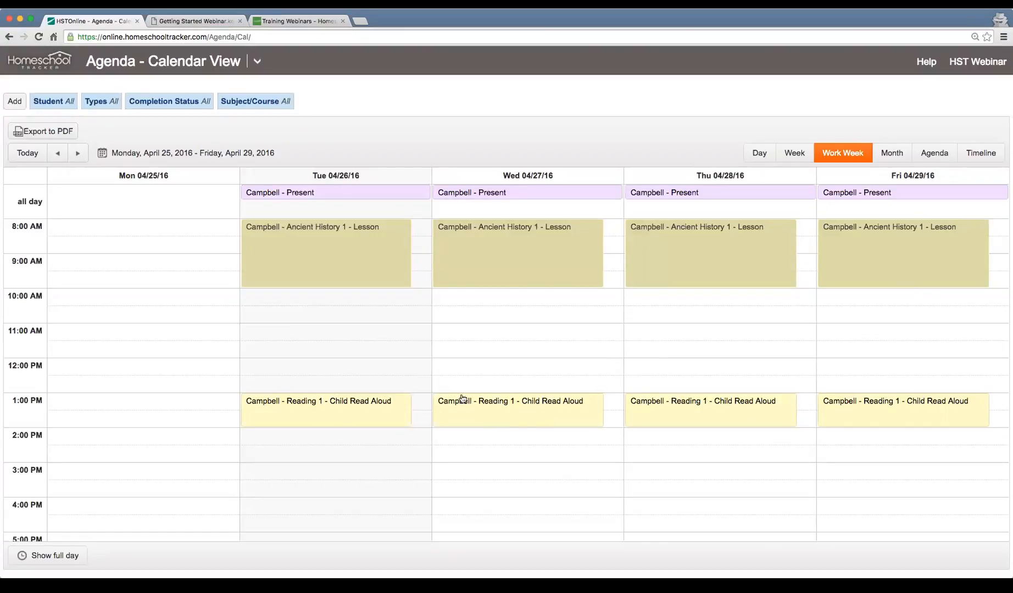
- Compare the details of Wednesday's Reading 1 assignment with those of Tuesday's edited one
{"action": "left_click", "coordinate": [572, 413]}
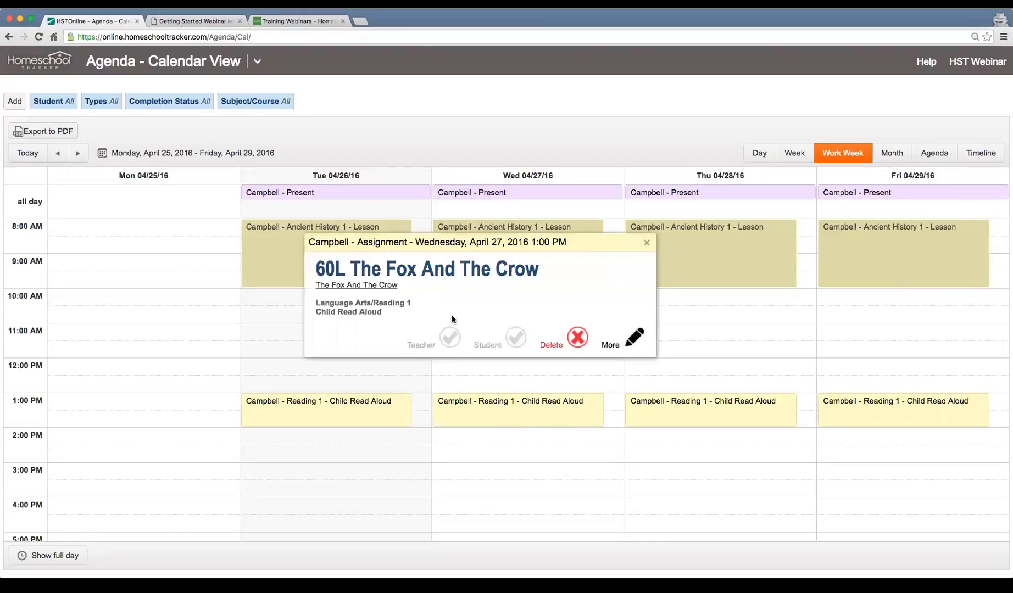
{"action": "left_click", "coordinate": [646, 242]}
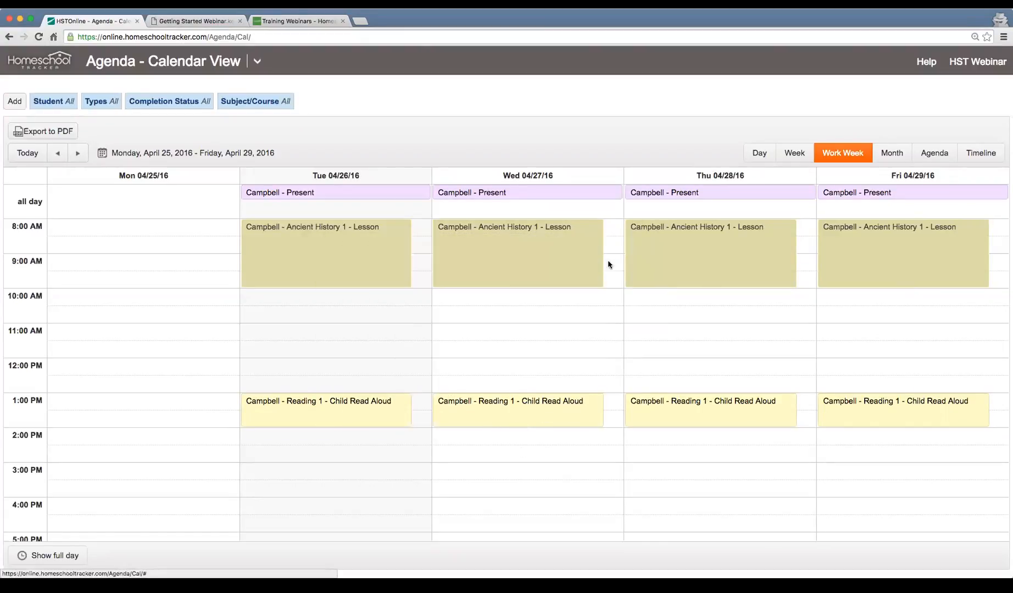
{"action": "left_click", "coordinate": [379, 413]}
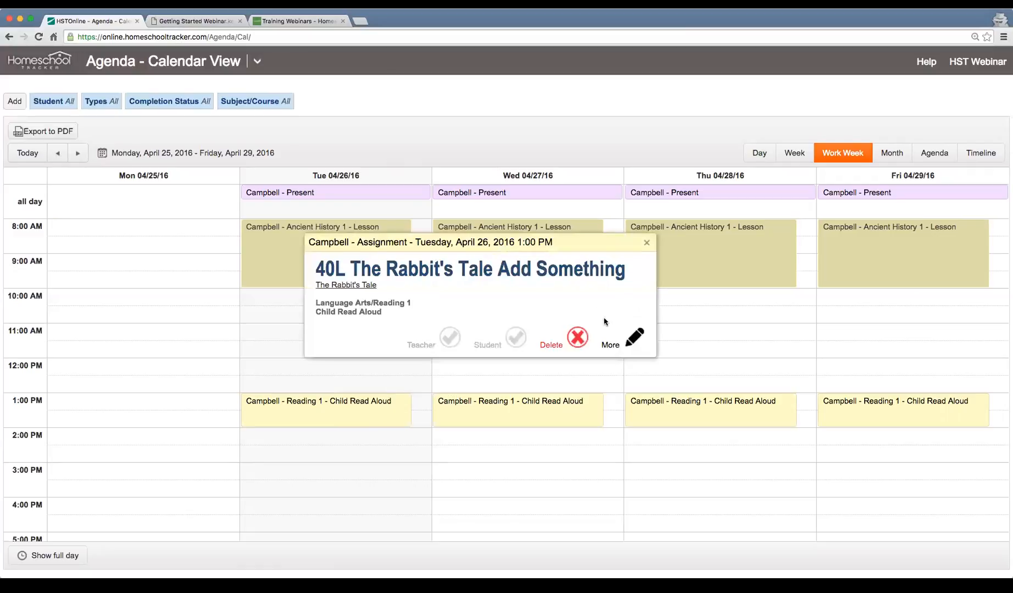
{"action": "left_click", "coordinate": [647, 242]}
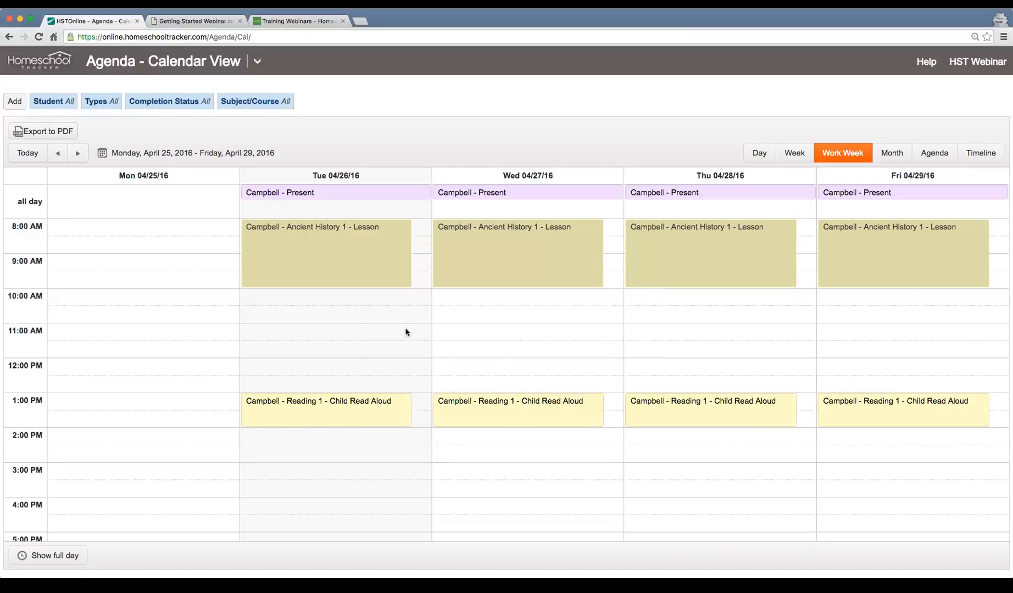
{"action": "left_click", "coordinate": [580, 417]}
{"action": "left_click", "coordinate": [632, 341]}
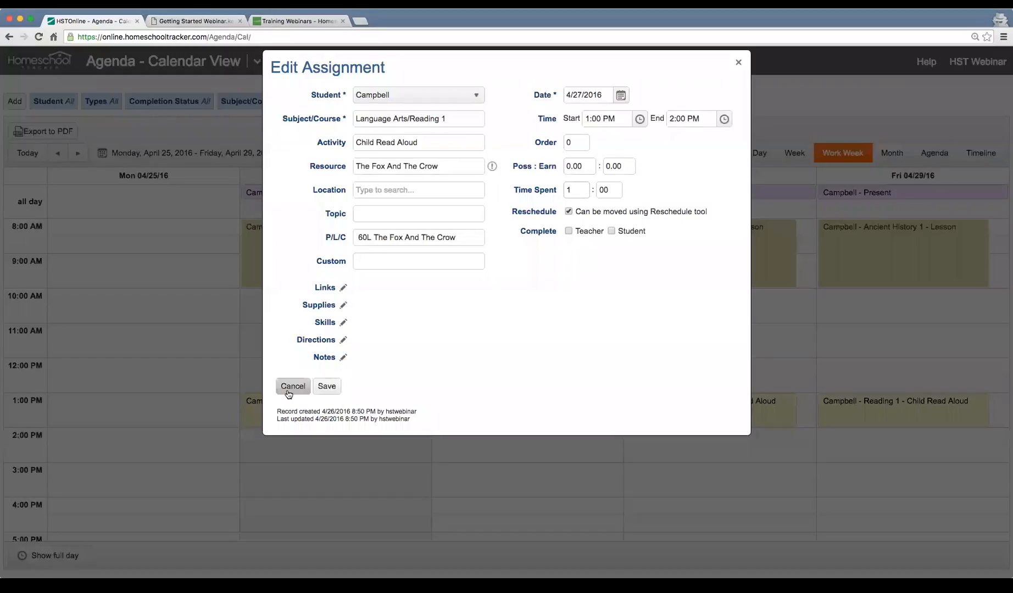
{"action": "left_click", "coordinate": [291, 387]}
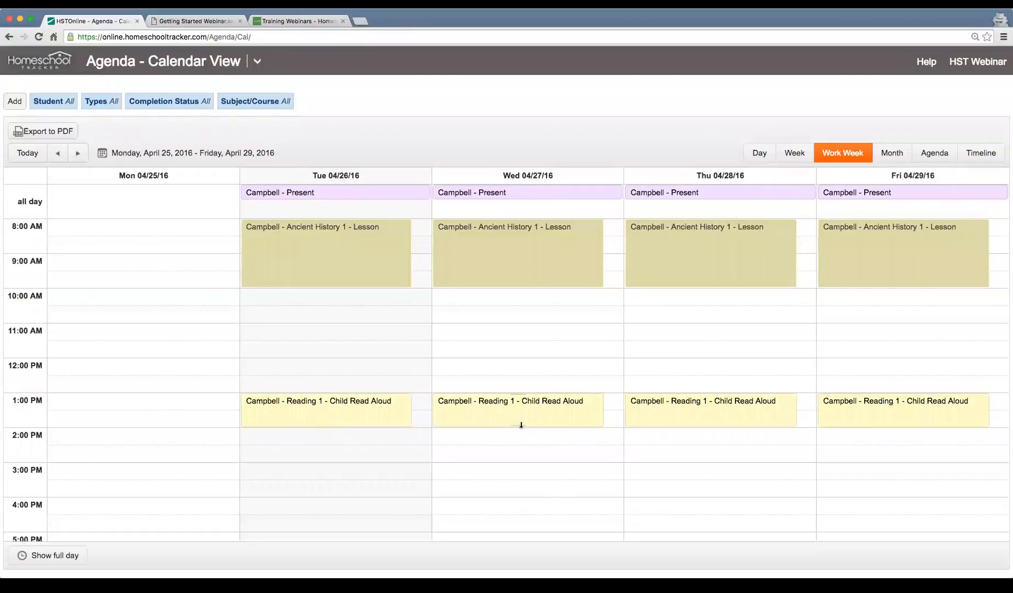
- Extend Wednesday's Reading 1 assignment on the calendar so that it ends at 3:00 PM
{"action": "left_click_drag", "start_coordinate": [520, 428], "coordinate": [526, 457]}
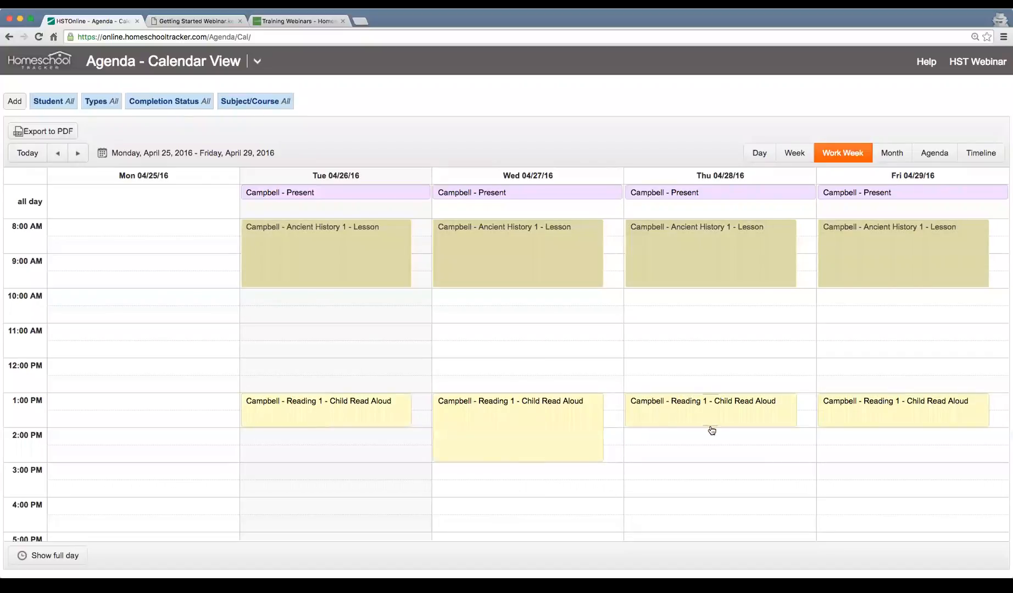
- Extend Thursday's Reading 1 assignment on the calendar so that it ends at 3:00 PM, and check its details
{"action": "mouse_move", "coordinate": [712, 397]}
{"action": "left_mouse_down"}
{"action": "mouse_move", "coordinate": [709, 375]}
{"action": "mouse_move", "coordinate": [714, 416]}
{"action": "left_mouse_up"}
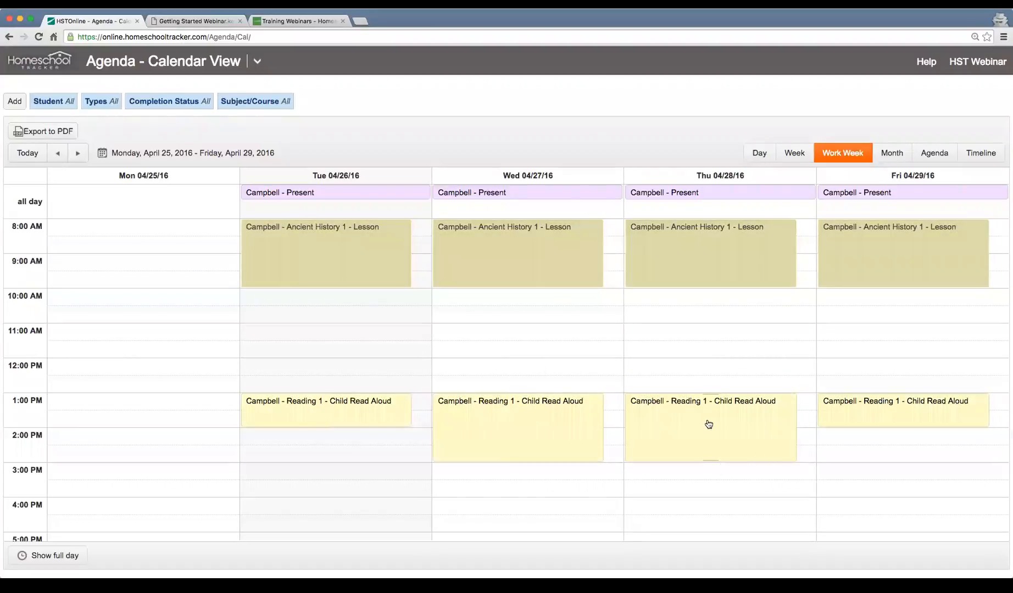
{"action": "left_click", "coordinate": [679, 421]}
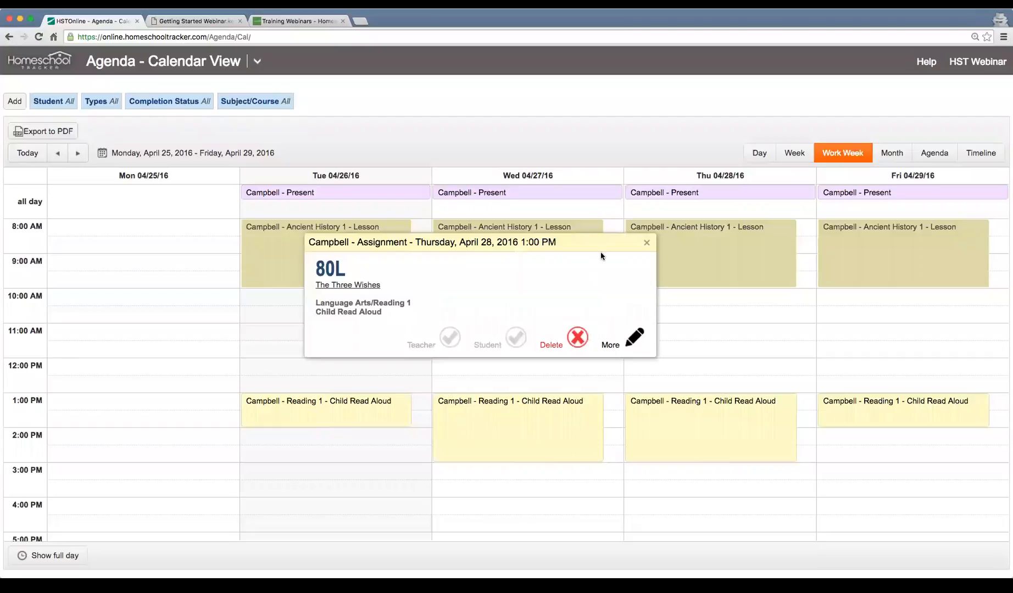
{"action": "left_click", "coordinate": [647, 242]}
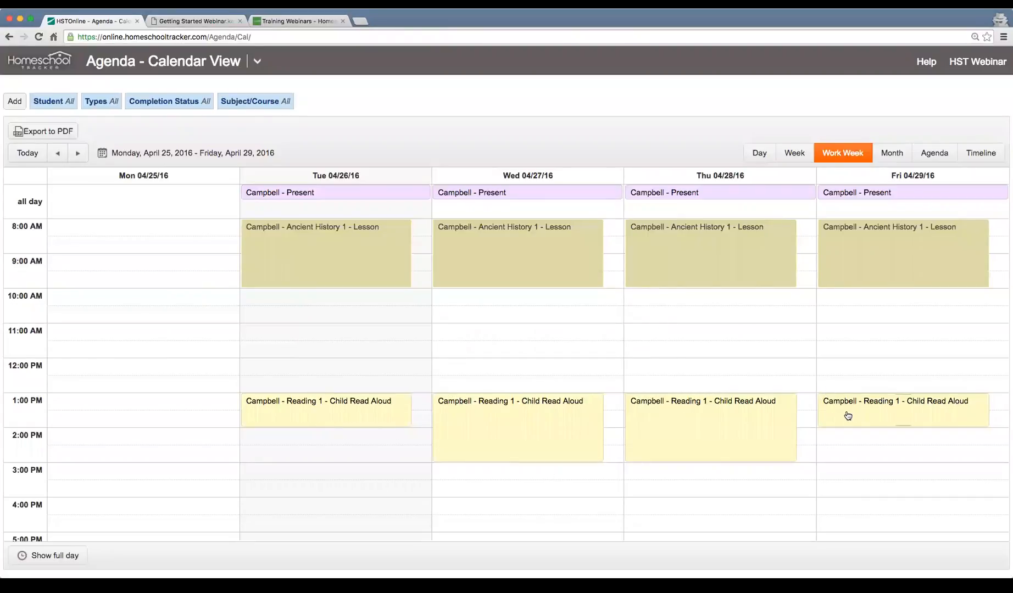
- Switch to the Getting Started Webinar PDF and point out Presets on the Lesson Plans slide by highlighting the word
{"action": "left_click", "coordinate": [257, 65]}
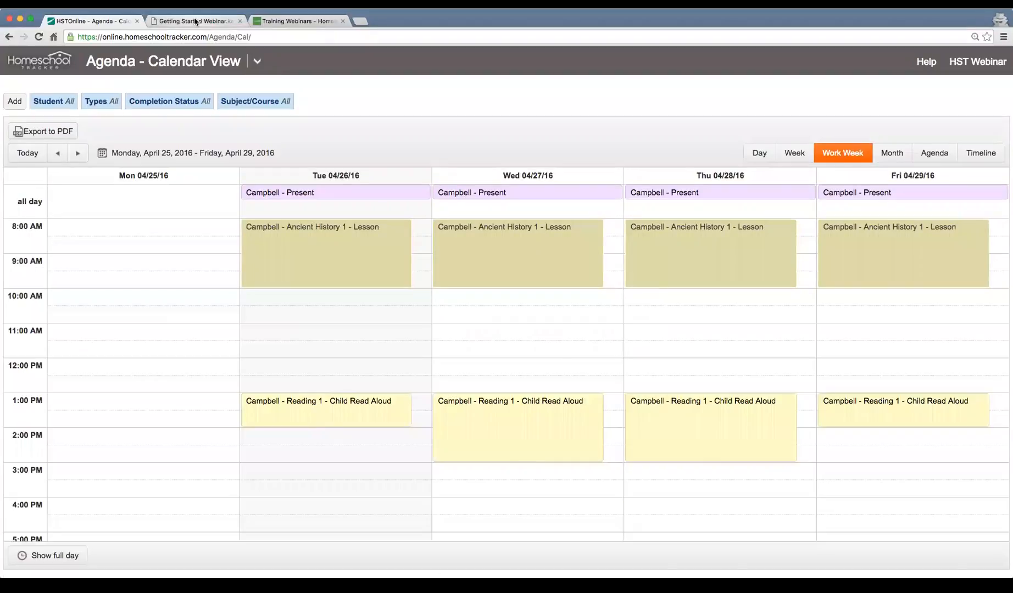
{"action": "left_click", "coordinate": [195, 22]}
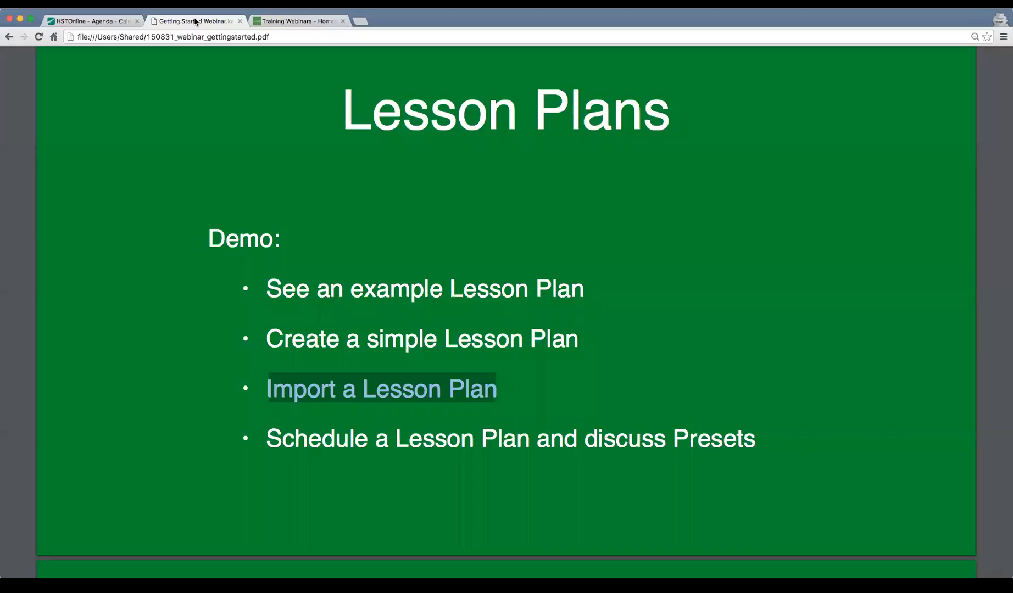
{"action": "left_click", "coordinate": [372, 428]}
{"action": "left_click_drag", "start_coordinate": [691, 444], "coordinate": [736, 442]}
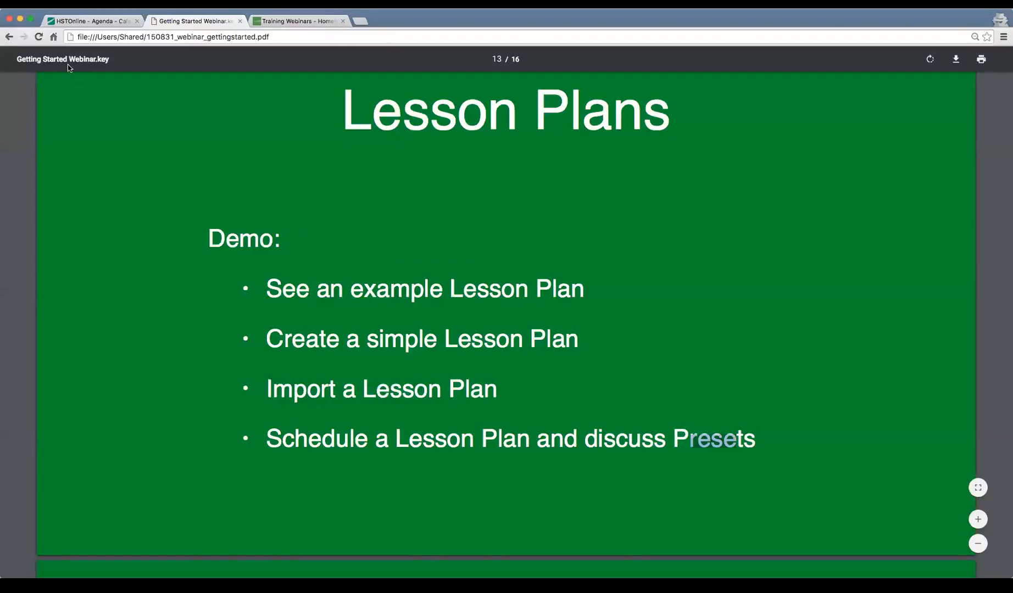
- Return to Homeschool Tracker and activate the Reading 1 lesson plan for the student in Lesson Plans and Presets
{"action": "left_click", "coordinate": [86, 23]}
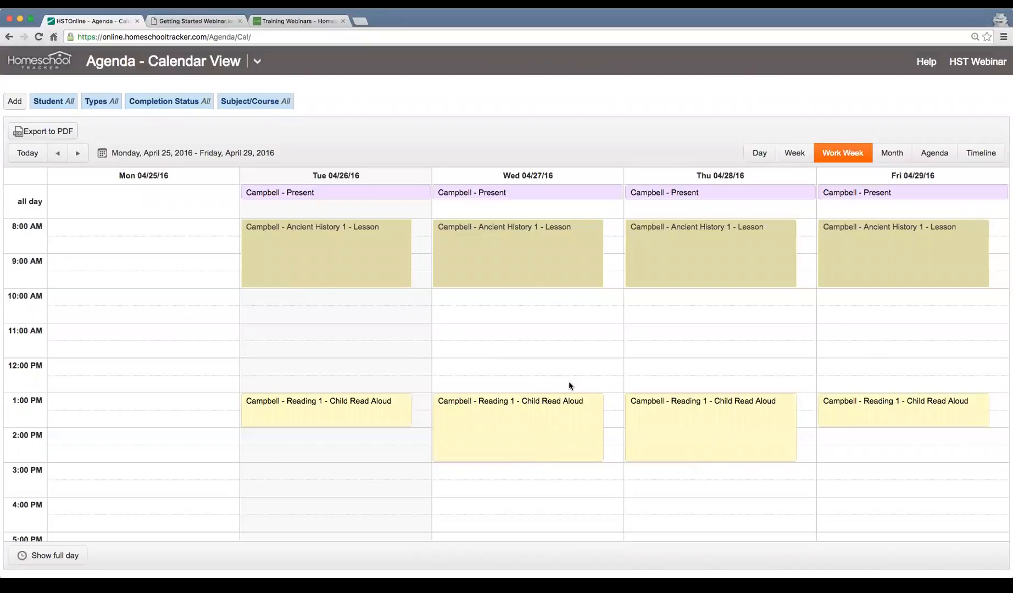
{"action": "left_click", "coordinate": [256, 64]}
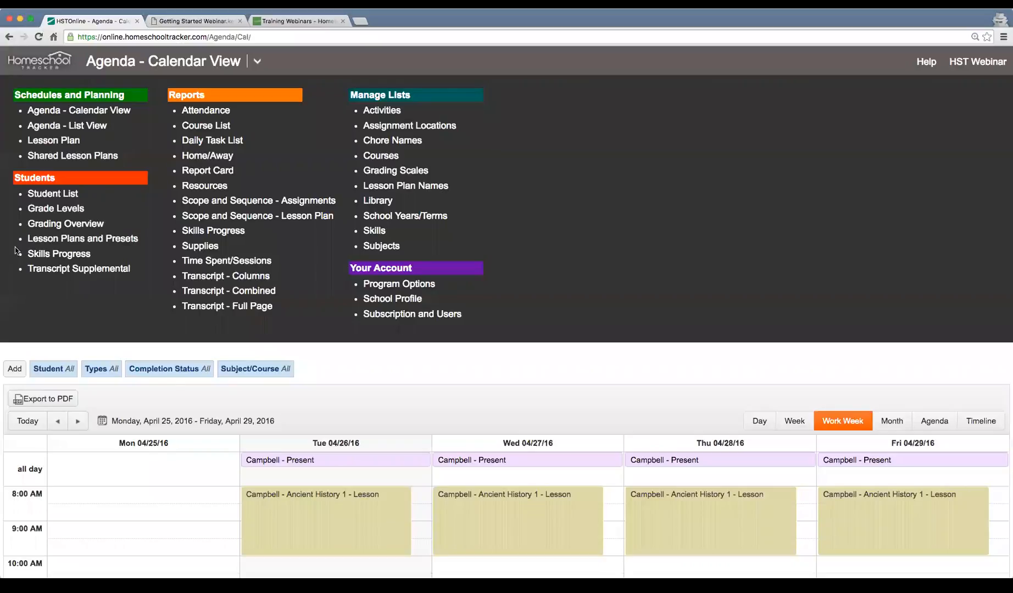
{"action": "left_click", "coordinate": [106, 242]}
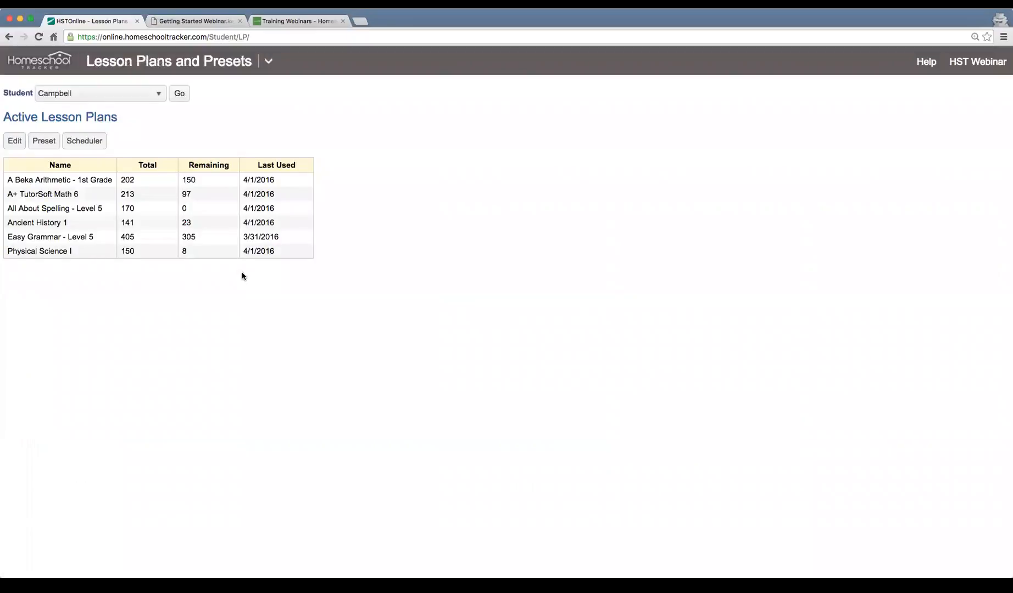
{"action": "left_click", "coordinate": [13, 141]}
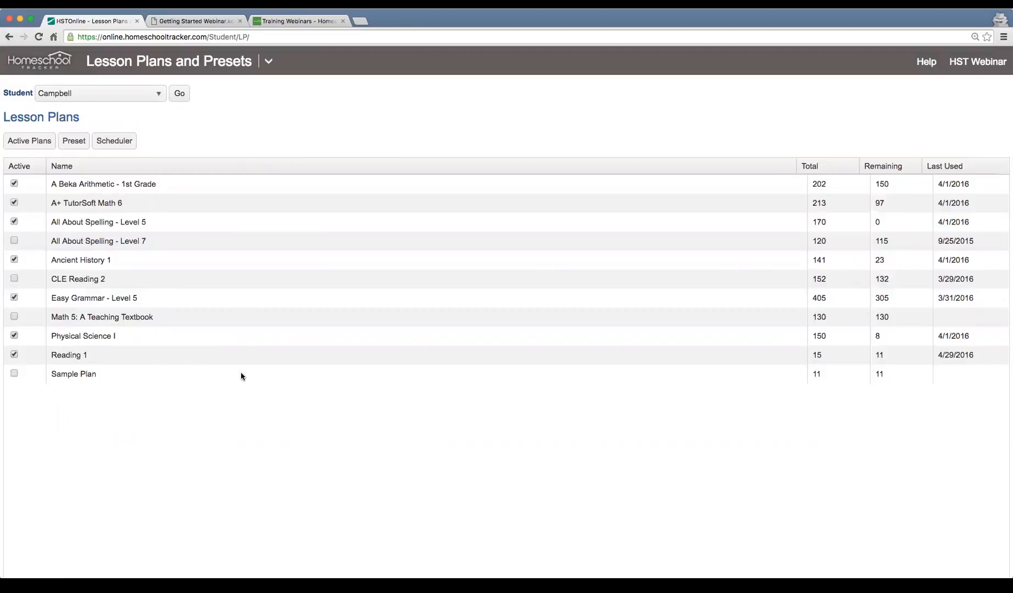
- Start a new preset in the student's preset schedule for Language Arts/Reading 1, from 3:00 PM to 4:00 PM
{"action": "left_click", "coordinate": [73, 143]}
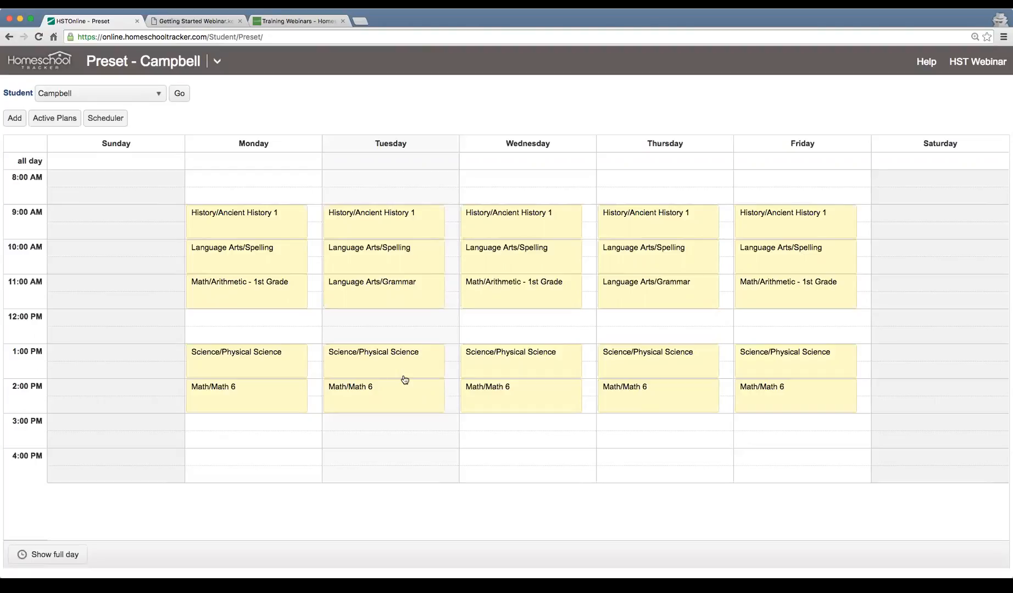
{"action": "left_click", "coordinate": [20, 123]}
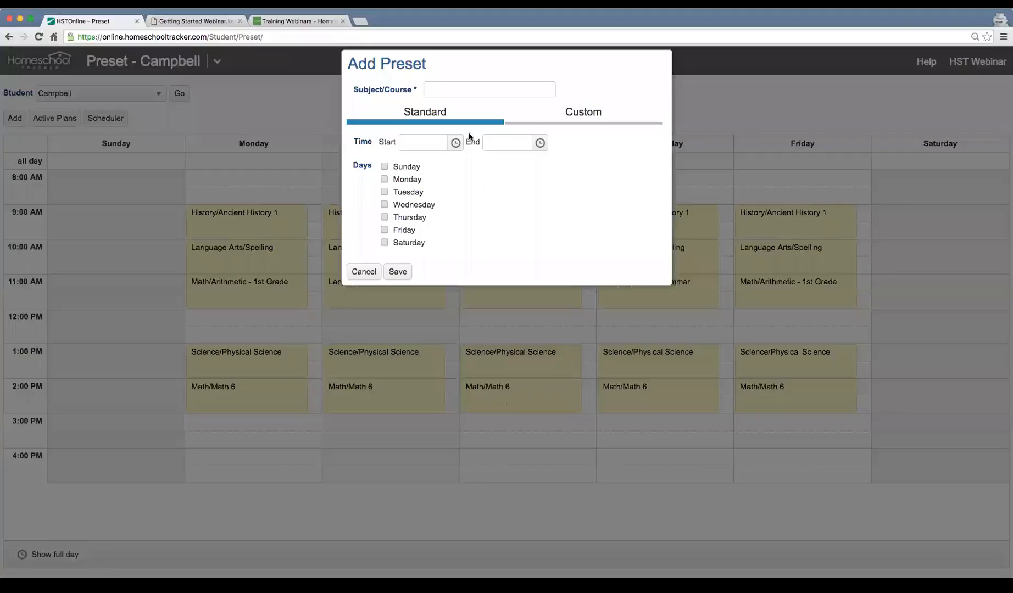
{"action": "type", "text": "read"}
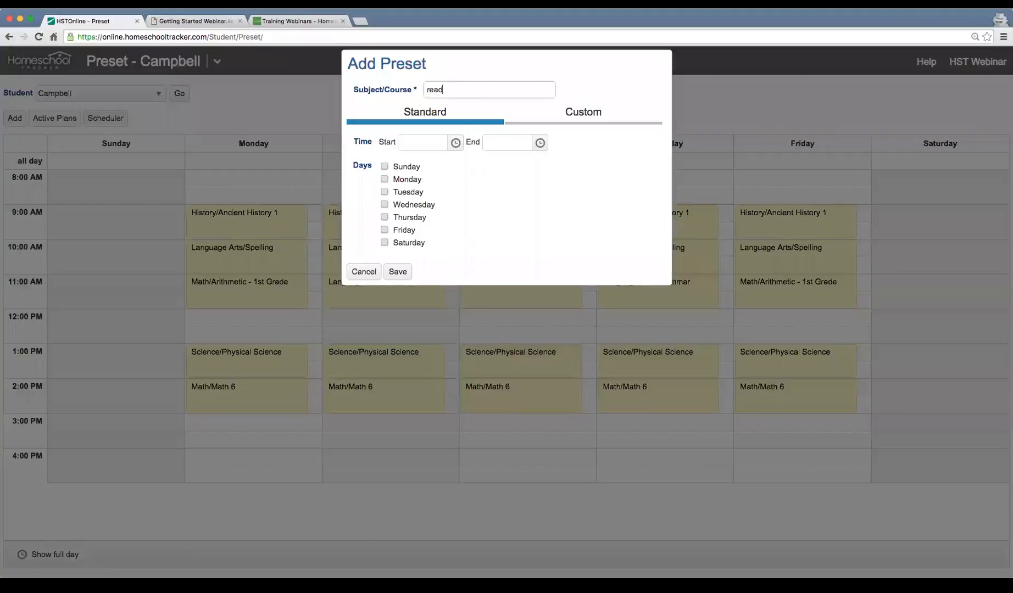
{"action": "left_click", "coordinate": [456, 107]}
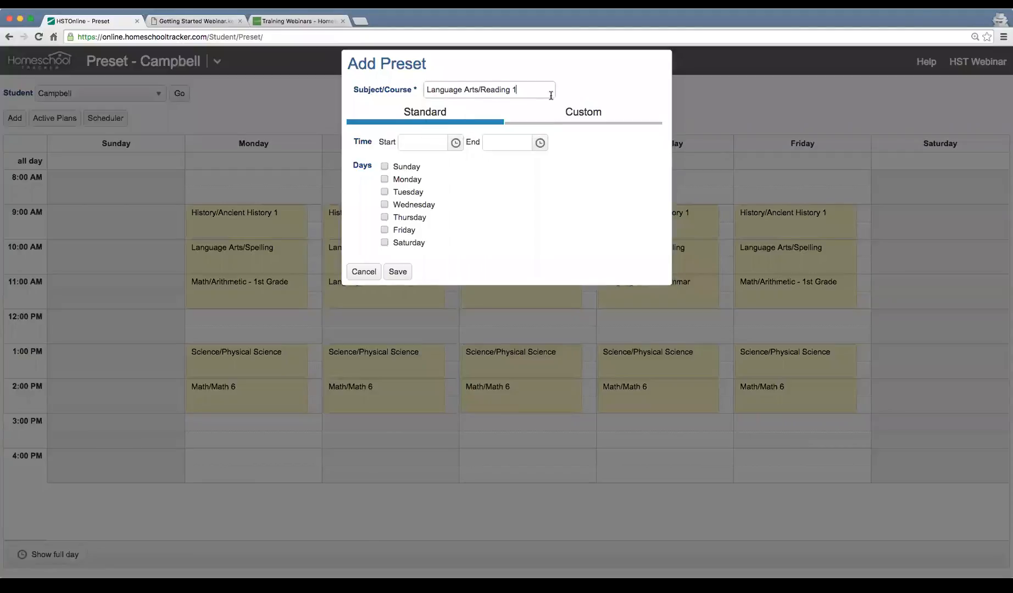
{"action": "left_click", "coordinate": [456, 144]}
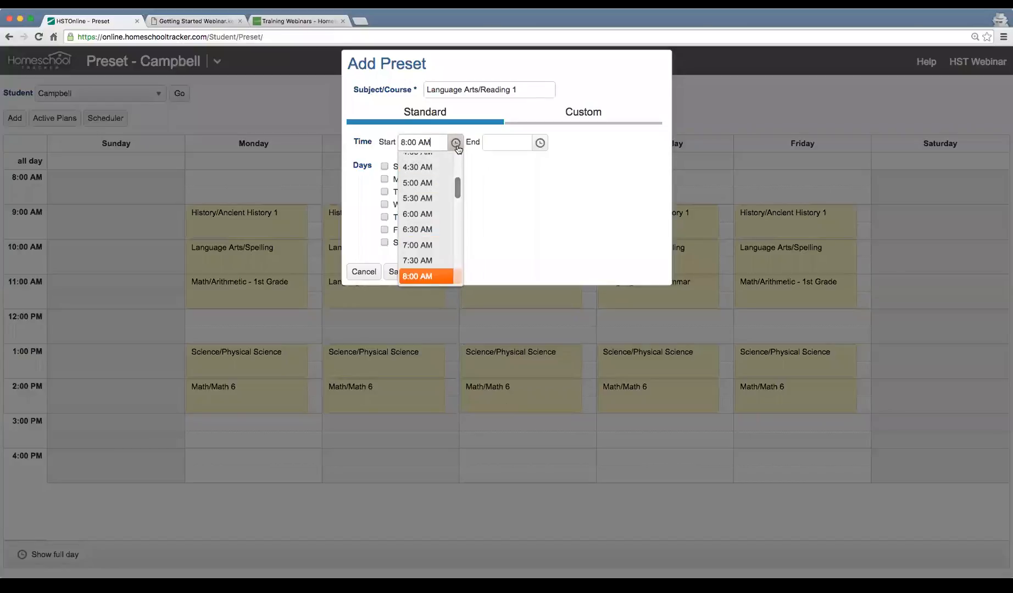
{"action": "scroll", "coordinate": [431, 195], "scroll_direction": "down", "scroll_amount": 4}
{"action": "scroll", "coordinate": [432, 195], "scroll_direction": "down", "scroll_amount": 3}
{"action": "left_click", "coordinate": [432, 254]}
{"action": "left_click", "coordinate": [540, 142]}
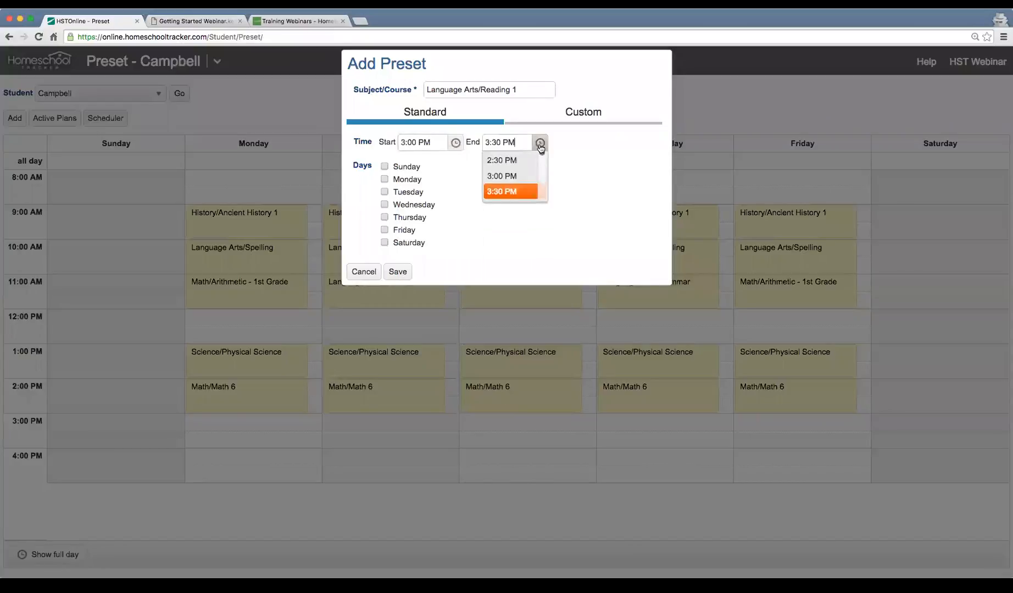
{"action": "left_click", "coordinate": [504, 215]}
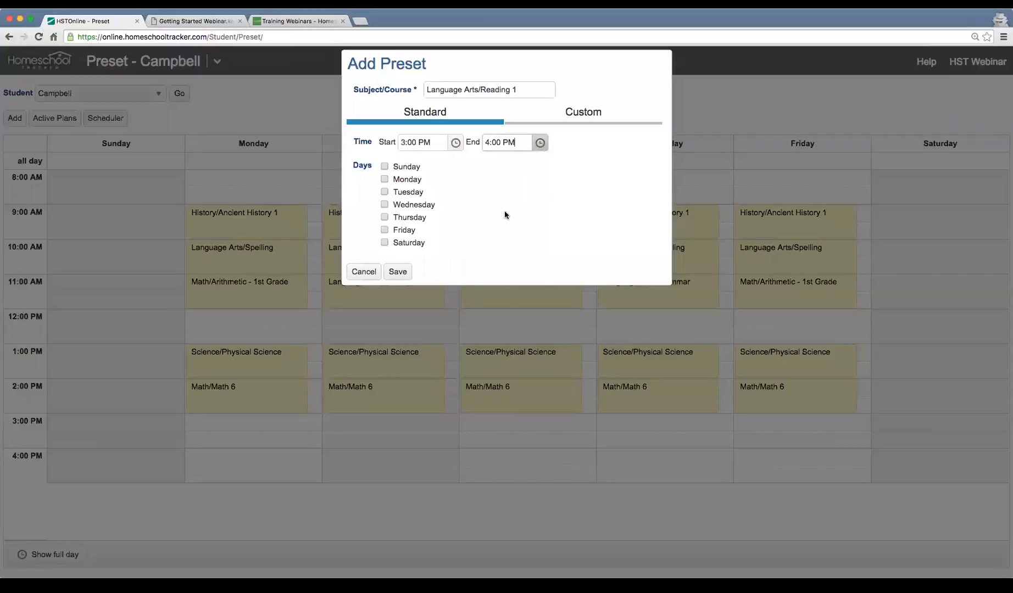
- Apply the Reading 1 preset to Monday through Friday and save it
{"action": "left_click", "coordinate": [405, 180]}
{"action": "left_click", "coordinate": [399, 193]}
{"action": "left_click", "coordinate": [399, 204]}
{"action": "left_click", "coordinate": [402, 217]}
{"action": "left_click", "coordinate": [402, 230]}
{"action": "left_click", "coordinate": [399, 272]}
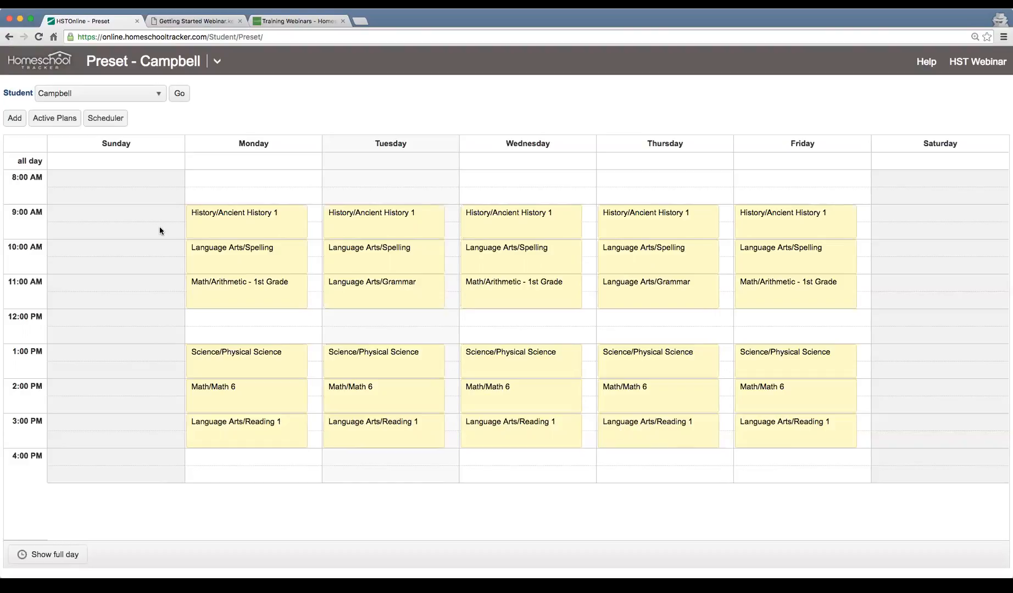
- Set up the Scheduler for all selected lesson plans of the student, using the Preset day option
{"action": "left_click", "coordinate": [108, 122]}
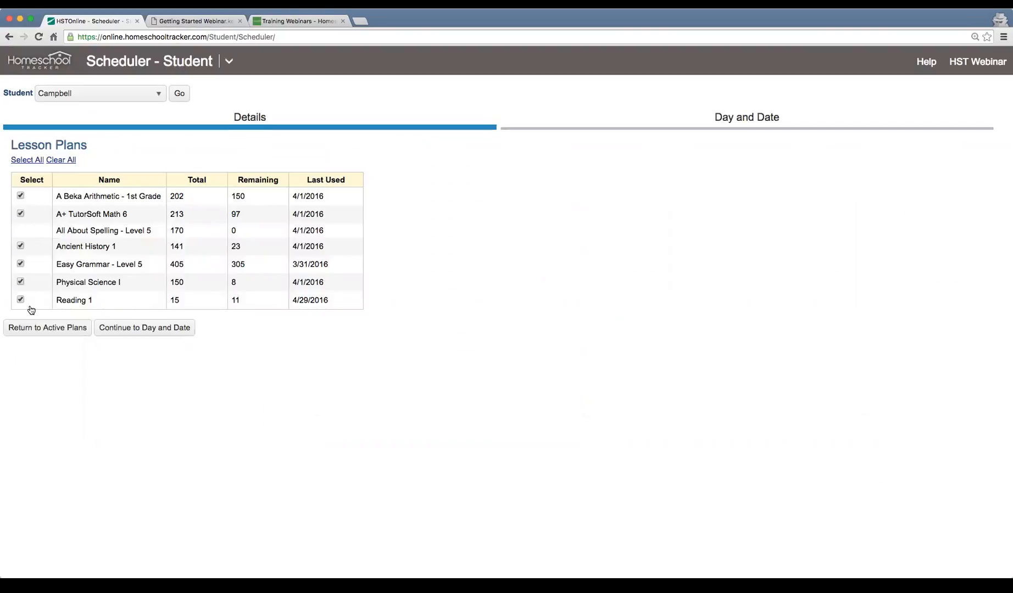
{"action": "left_click", "coordinate": [147, 328]}
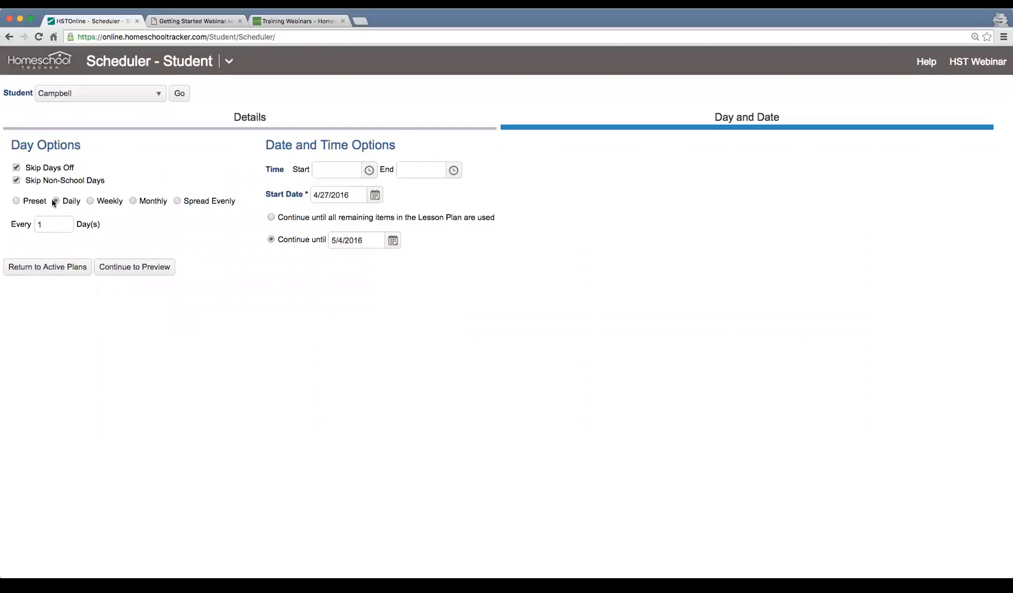
{"action": "left_click", "coordinate": [34, 201]}
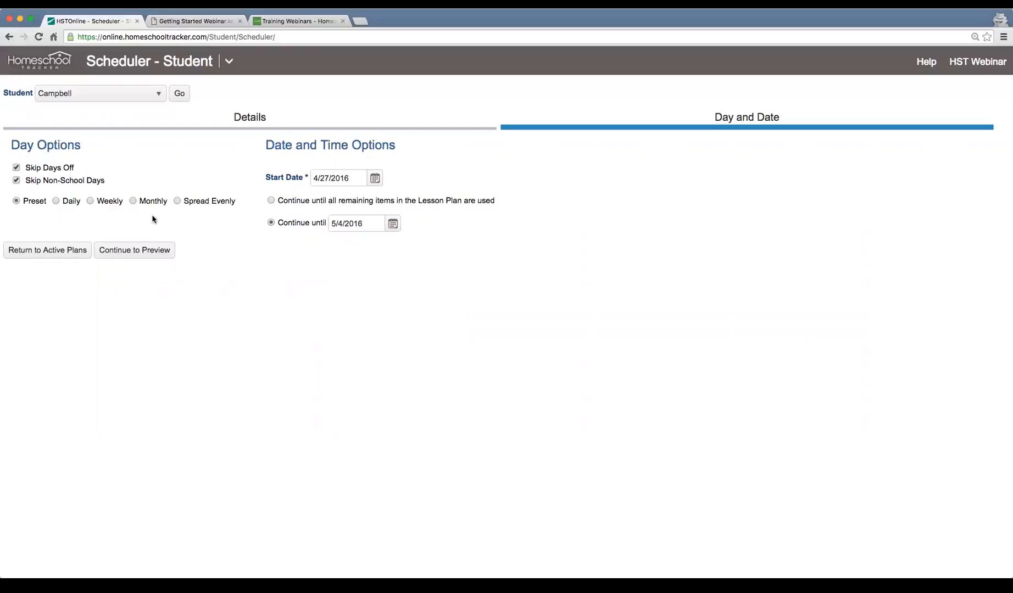
- Set the scheduling range to start on 5/2/2016 and continue until 5/6/2016
{"action": "left_click", "coordinate": [375, 178]}
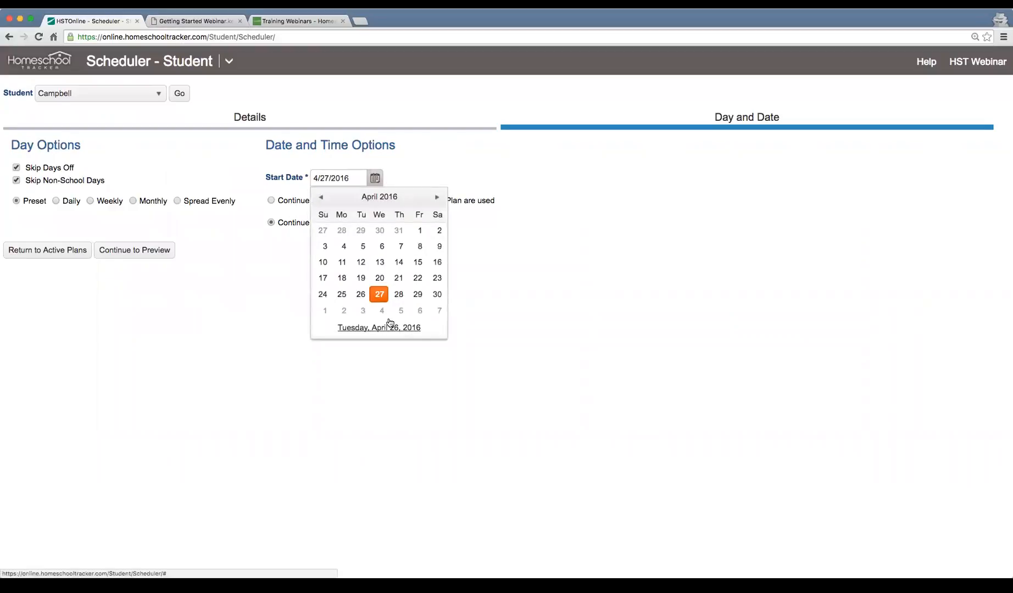
{"action": "left_click", "coordinate": [383, 329]}
{"action": "left_click", "coordinate": [375, 178]}
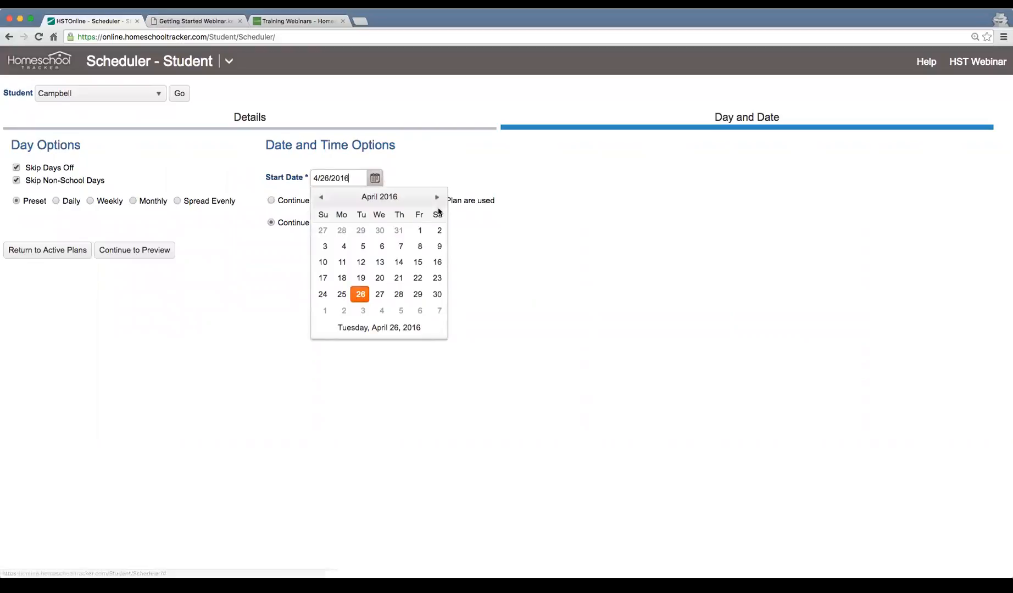
{"action": "left_click", "coordinate": [437, 197]}
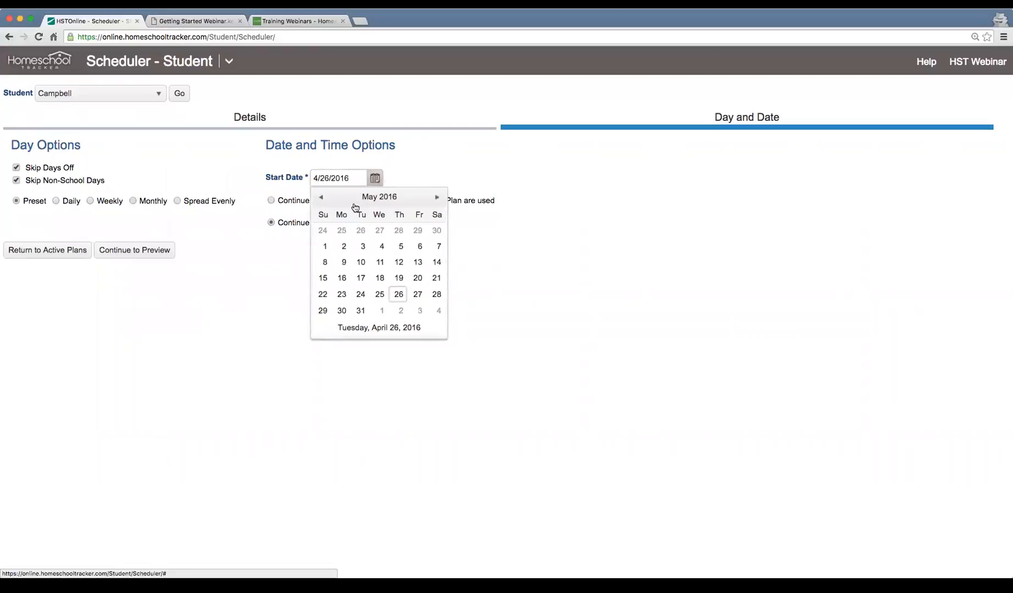
{"action": "left_click", "coordinate": [322, 198]}
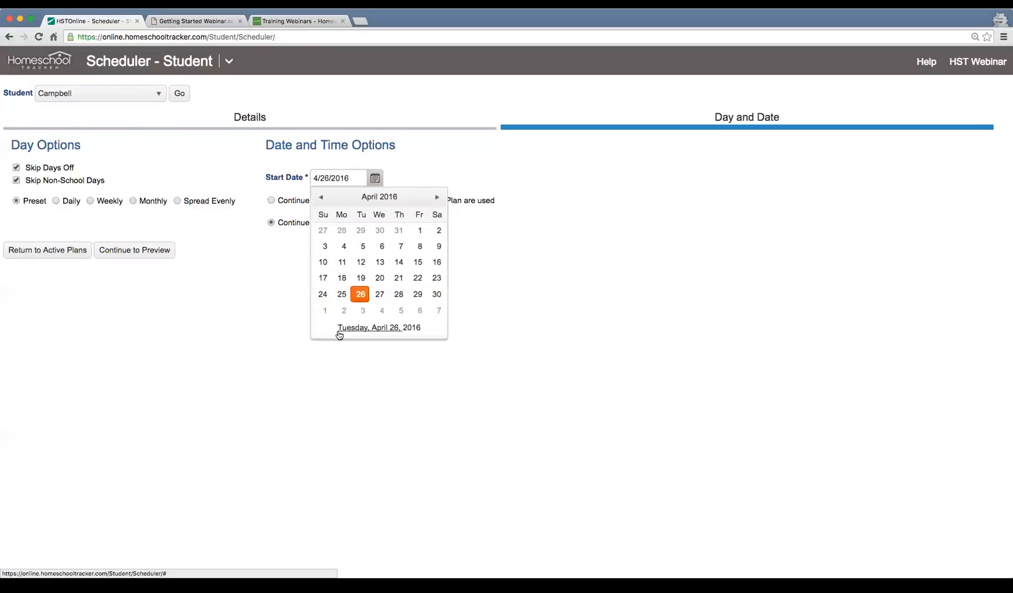
{"action": "left_click", "coordinate": [344, 311]}
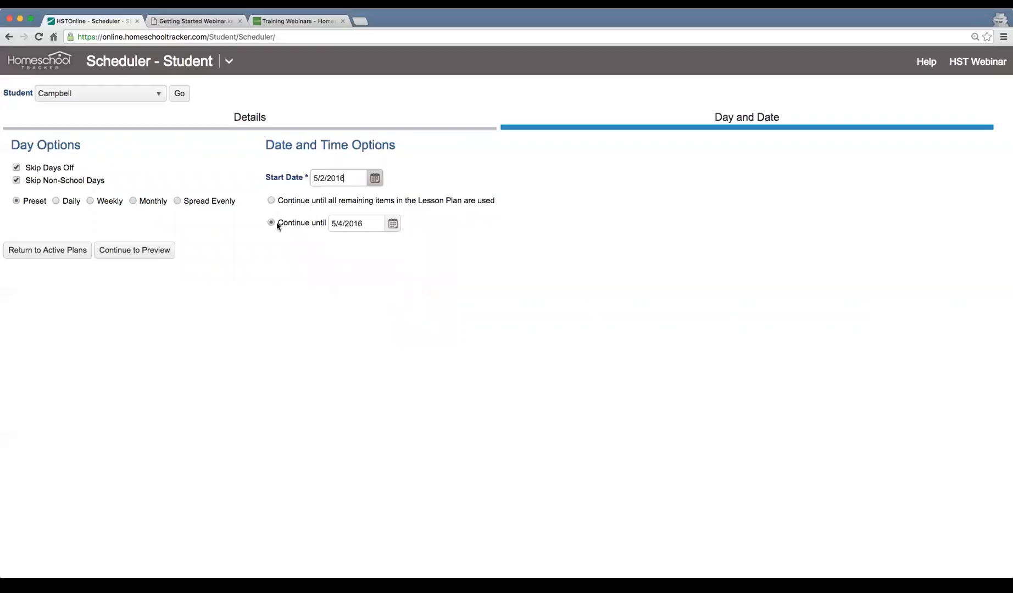
{"action": "left_click", "coordinate": [393, 224]}
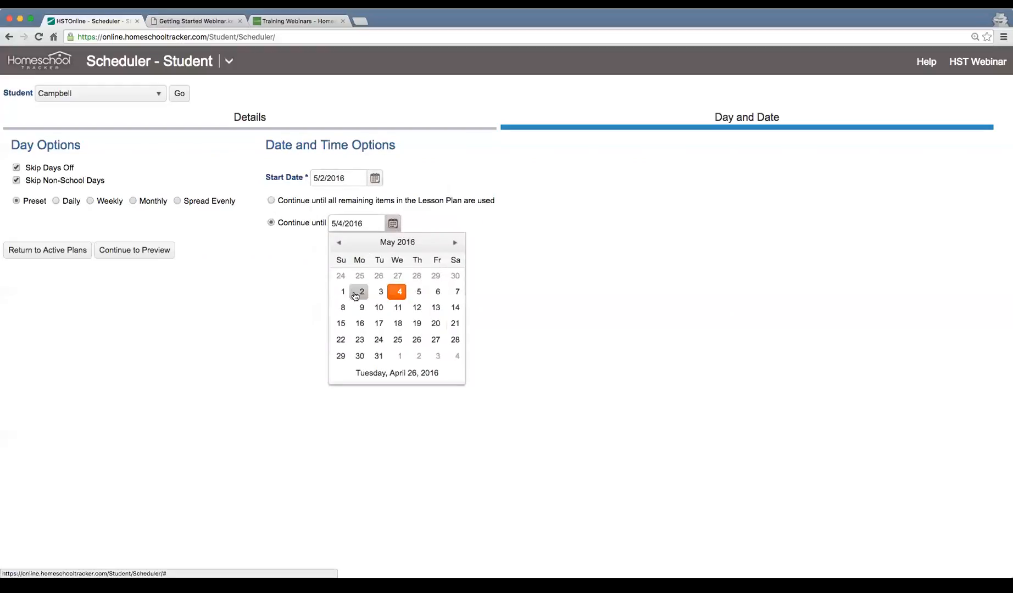
{"action": "left_click", "coordinate": [438, 293]}
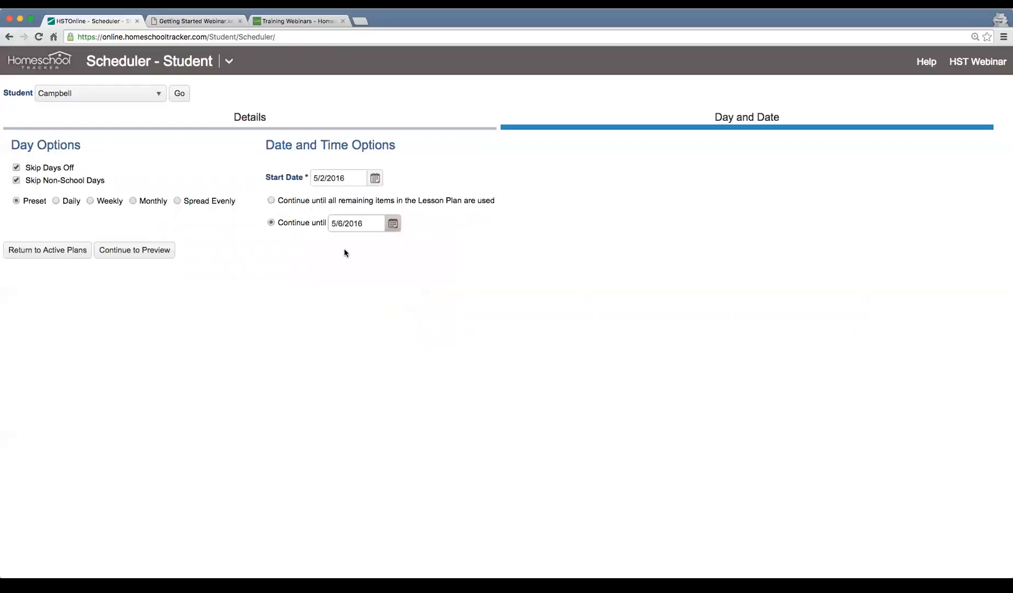
- Review the preview of the lesson plan items, and accept all of them into the student's schedule
{"action": "left_click", "coordinate": [145, 252]}
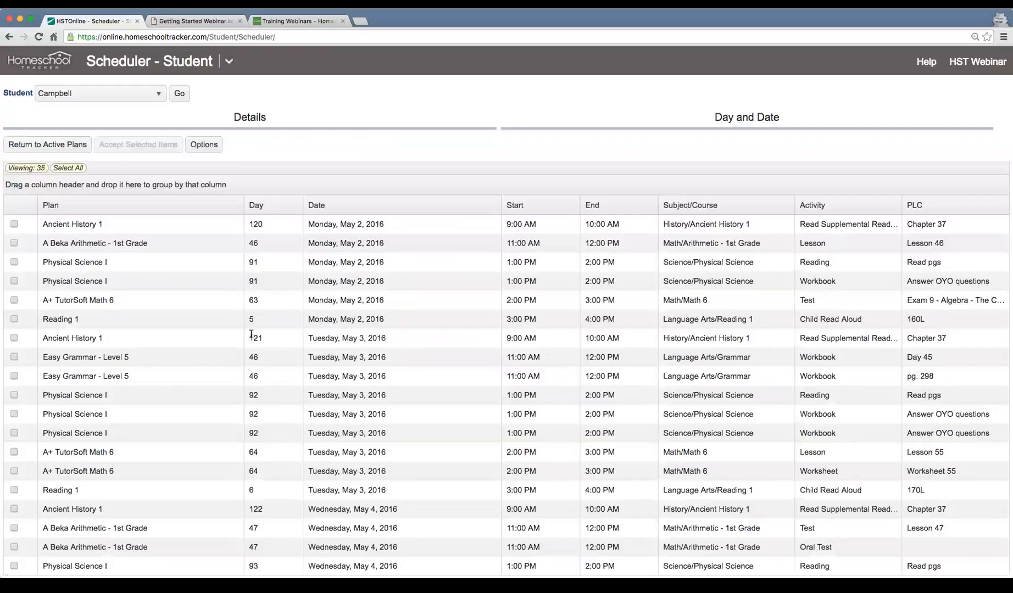
{"action": "scroll", "coordinate": [244, 319], "scroll_direction": "down", "scroll_amount": 2}
{"action": "scroll", "coordinate": [247, 258], "scroll_direction": "up", "scroll_amount": 2}
{"action": "left_click", "coordinate": [333, 230]}
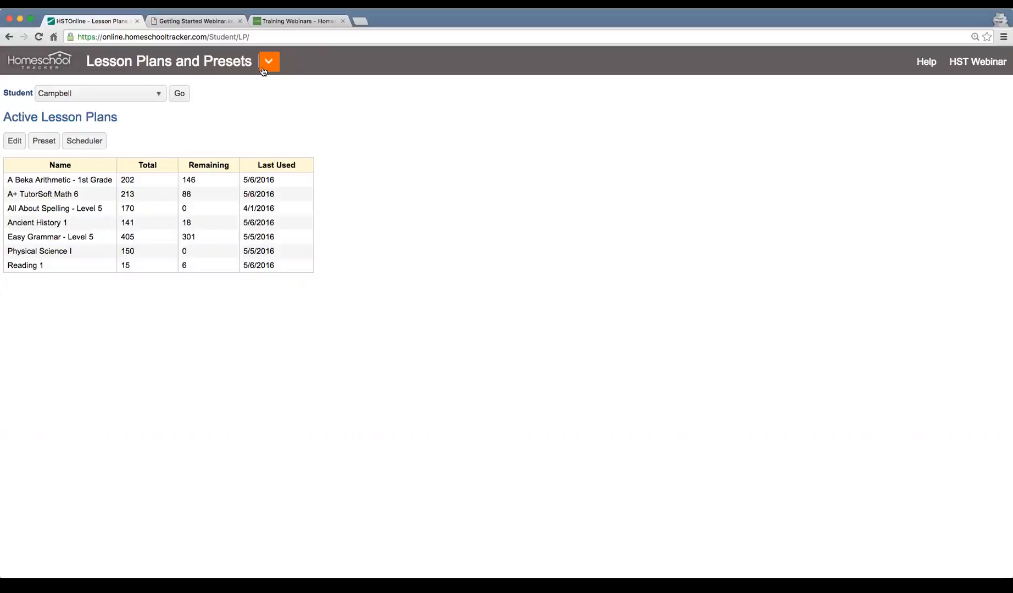
- Show the scheduled assignments for the work week of May 2 to May 6, 2016 in the Agenda calendar view
{"action": "left_click", "coordinate": [266, 65]}
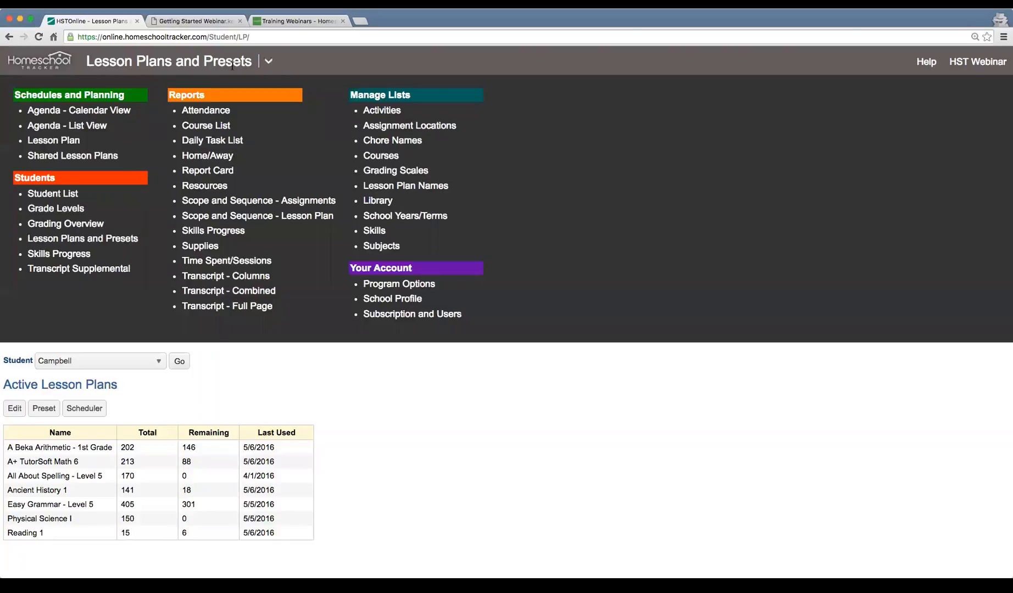
{"action": "left_click", "coordinate": [96, 112]}
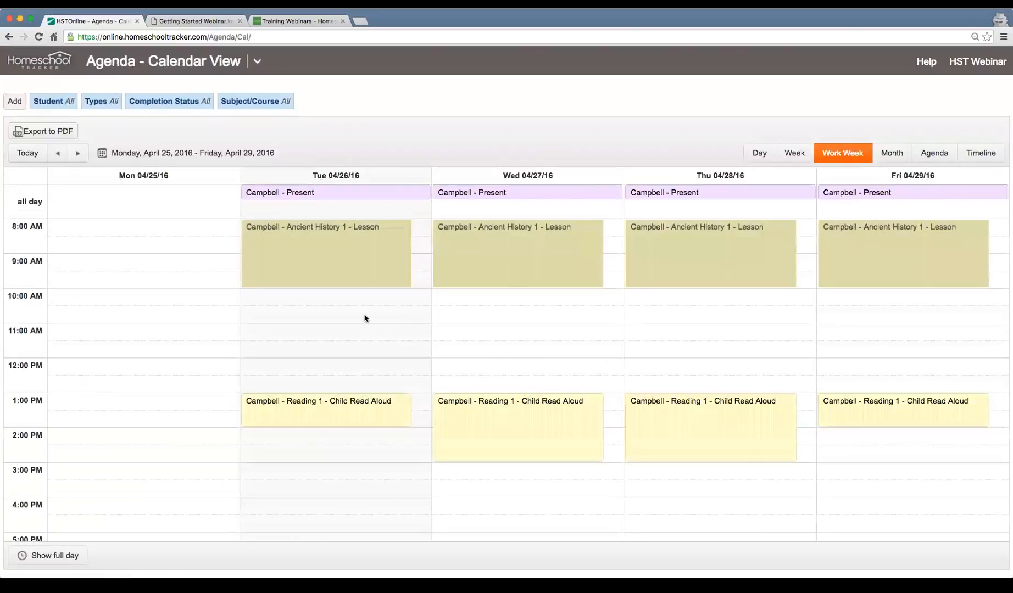
{"action": "left_click", "coordinate": [78, 152]}
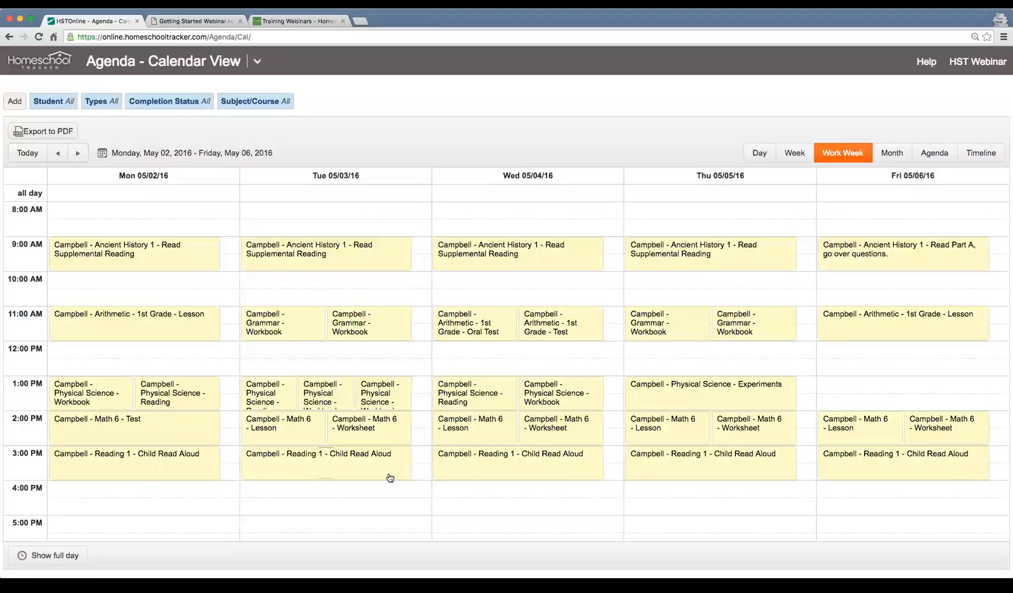
- Switch to the Getting Started Webinar PDF and bring up the Reports slide
{"action": "left_click", "coordinate": [209, 22]}
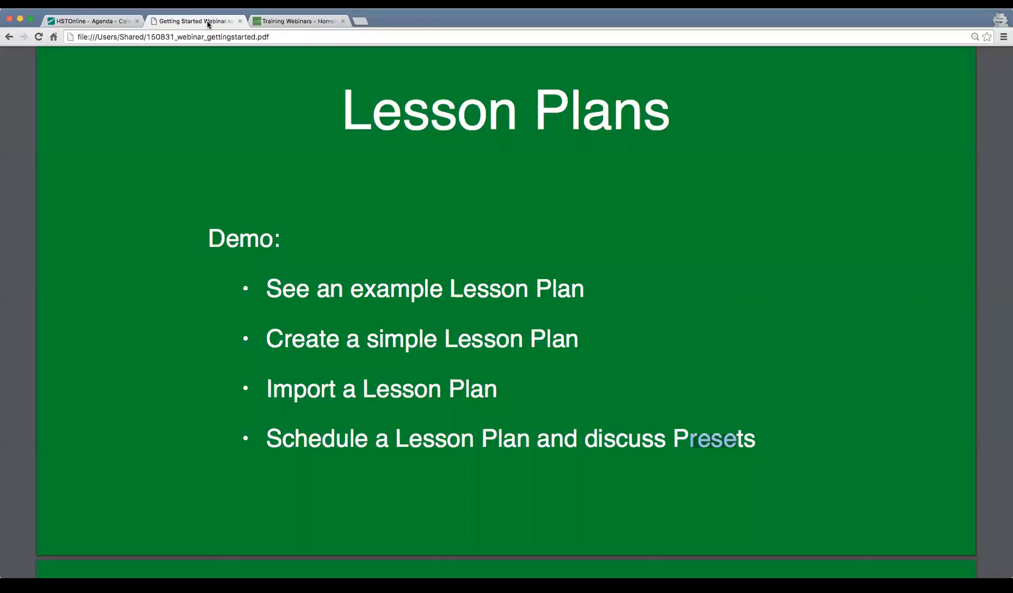
{"action": "scroll", "coordinate": [573, 313], "scroll_direction": "down", "scroll_amount": 6}
{"action": "scroll", "coordinate": [572, 312], "scroll_direction": "down", "scroll_amount": 3}
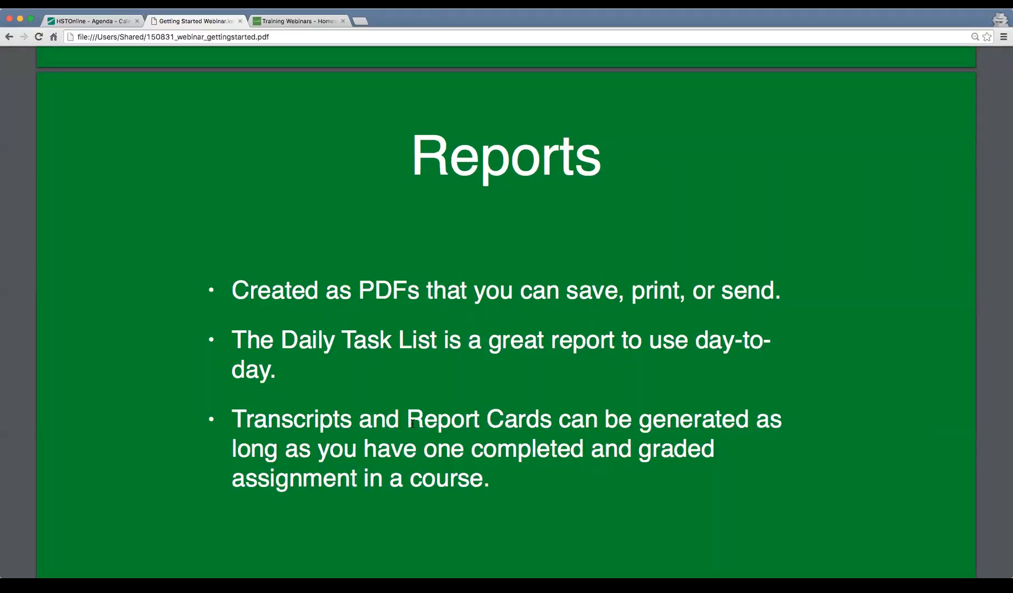
- Switch back to Homeschool Tracker and open the Daily Task List report setup
{"action": "scroll", "coordinate": [401, 392], "scroll_direction": "down", "scroll_amount": 3}
{"action": "scroll", "coordinate": [400, 393], "scroll_direction": "up", "scroll_amount": 1}
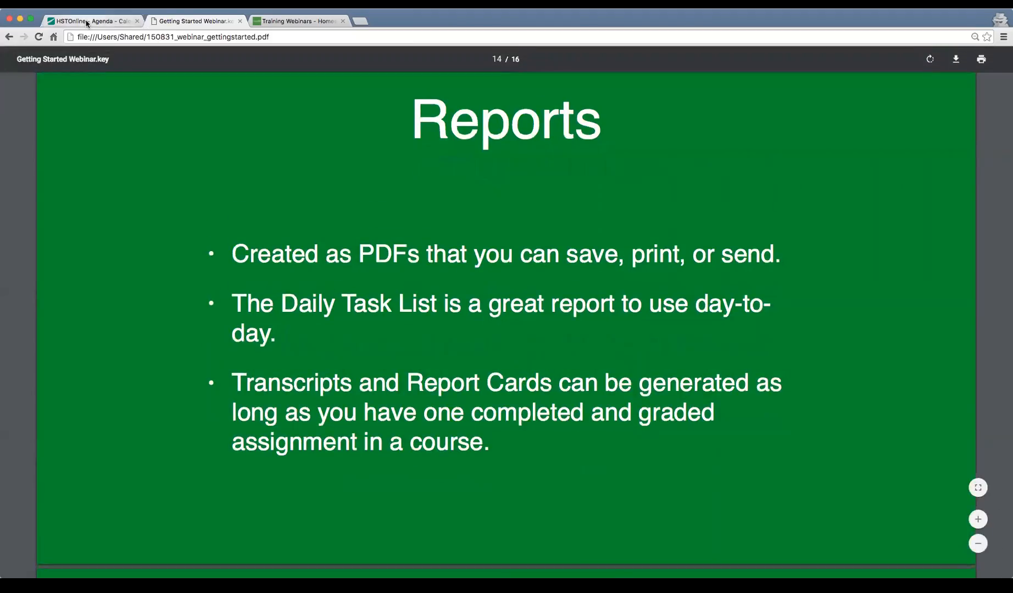
{"action": "left_click", "coordinate": [88, 22]}
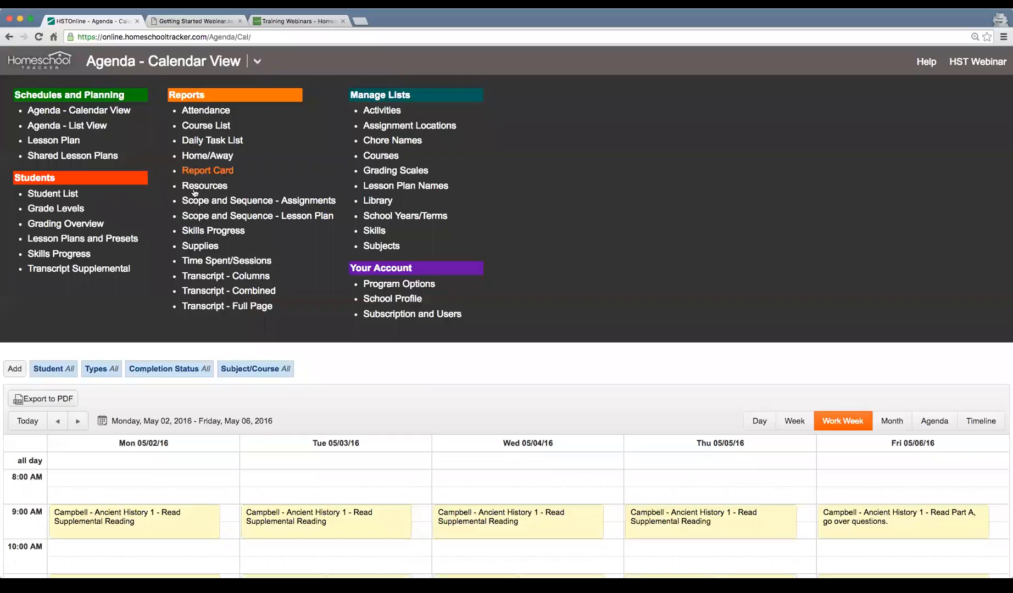
{"action": "left_click", "coordinate": [215, 140]}
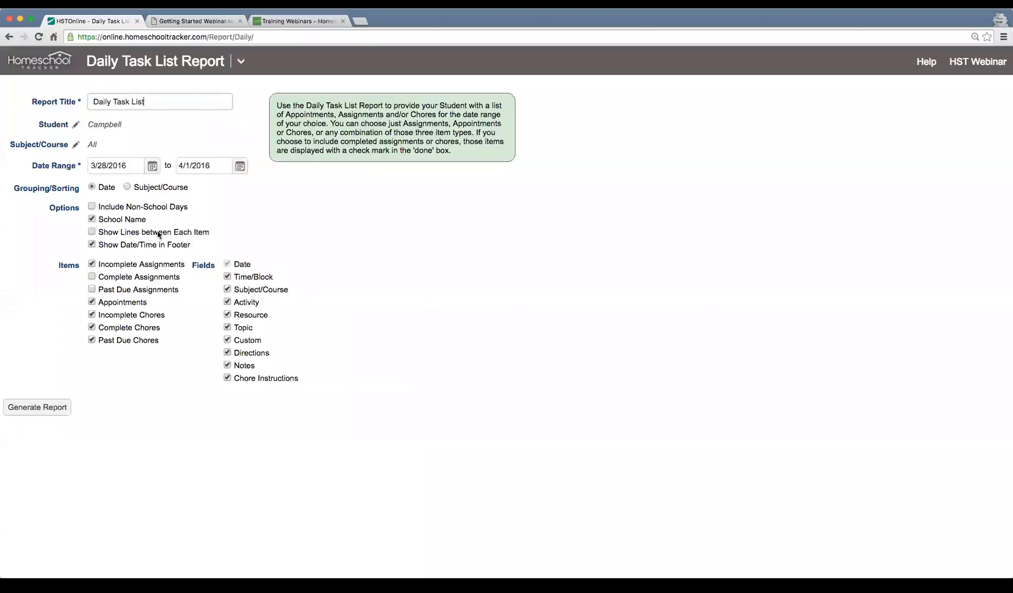
- Set the Daily Task List report's date range to 5/2/2016 through 5/6/2016
{"action": "left_click", "coordinate": [152, 165]}
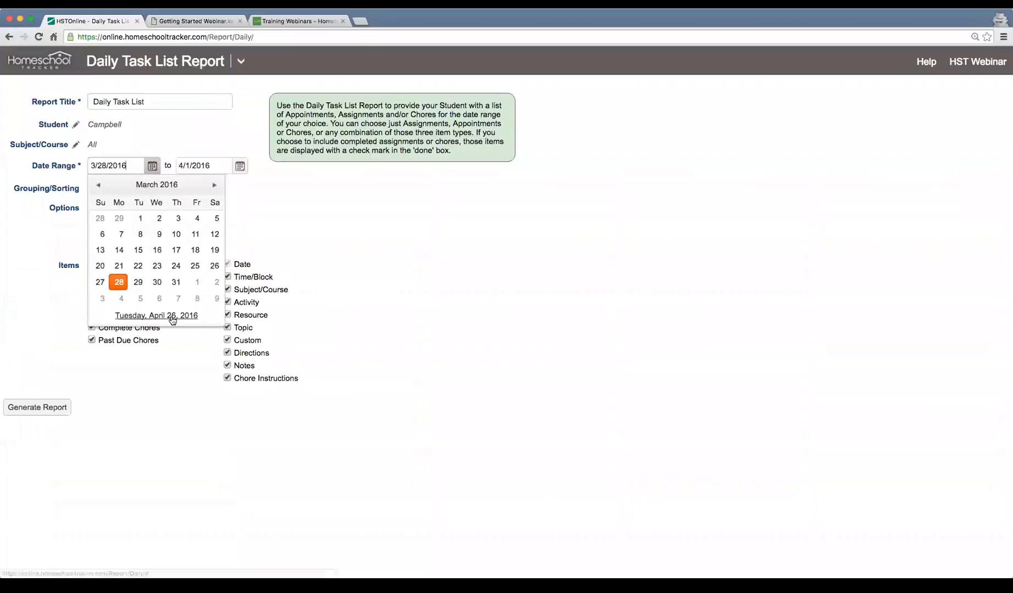
{"action": "left_click", "coordinate": [149, 316]}
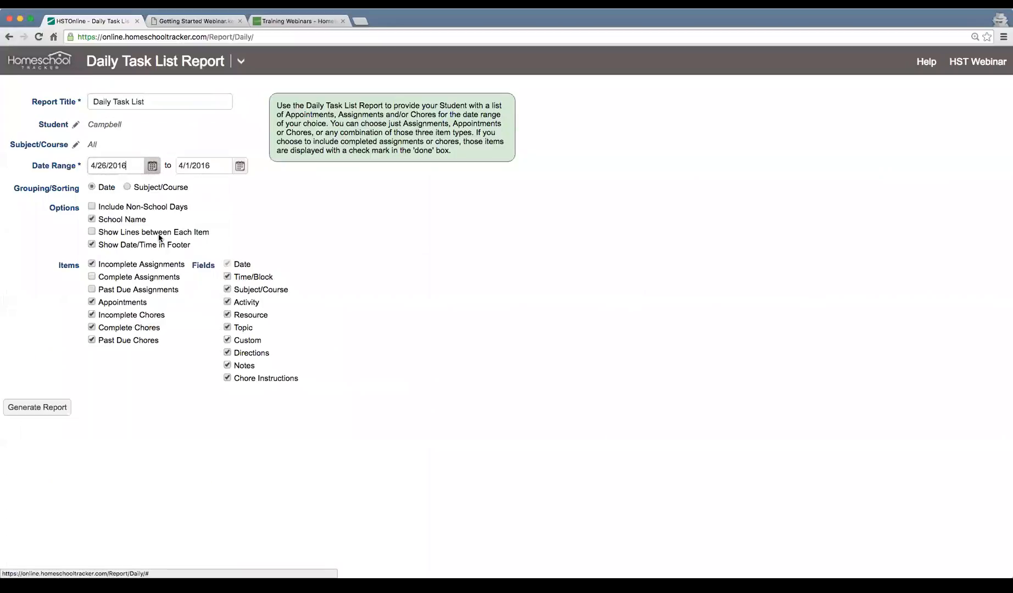
{"action": "left_click", "coordinate": [152, 165]}
{"action": "left_click", "coordinate": [129, 293]}
{"action": "left_click", "coordinate": [240, 166]}
{"action": "left_click", "coordinate": [302, 185]}
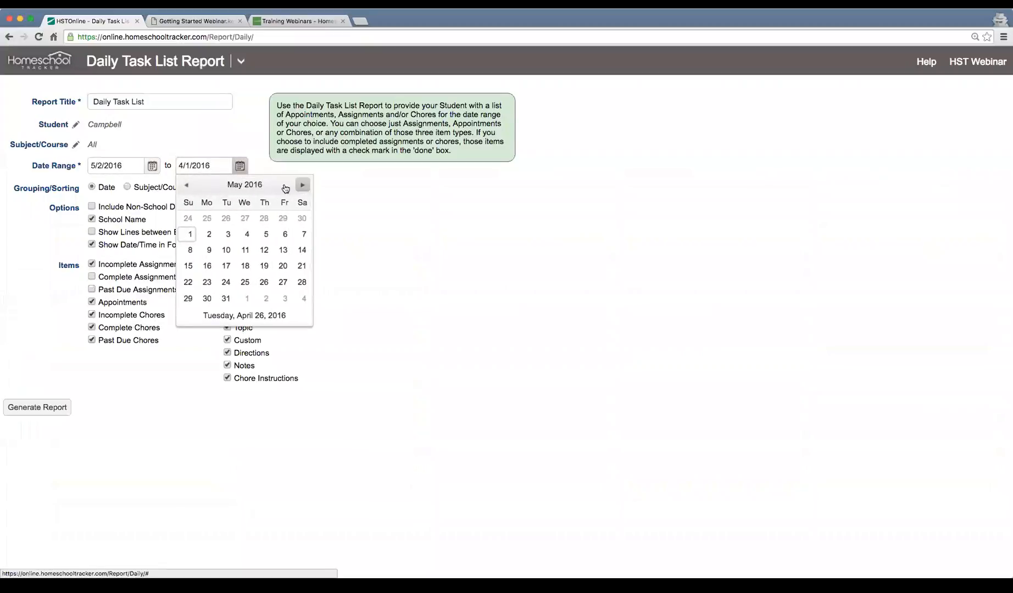
{"action": "left_click", "coordinate": [284, 234]}
- Generate the Daily Task List report and open the downloaded PDF
{"action": "left_click", "coordinate": [36, 410]}
{"action": "left_click", "coordinate": [103, 407]}
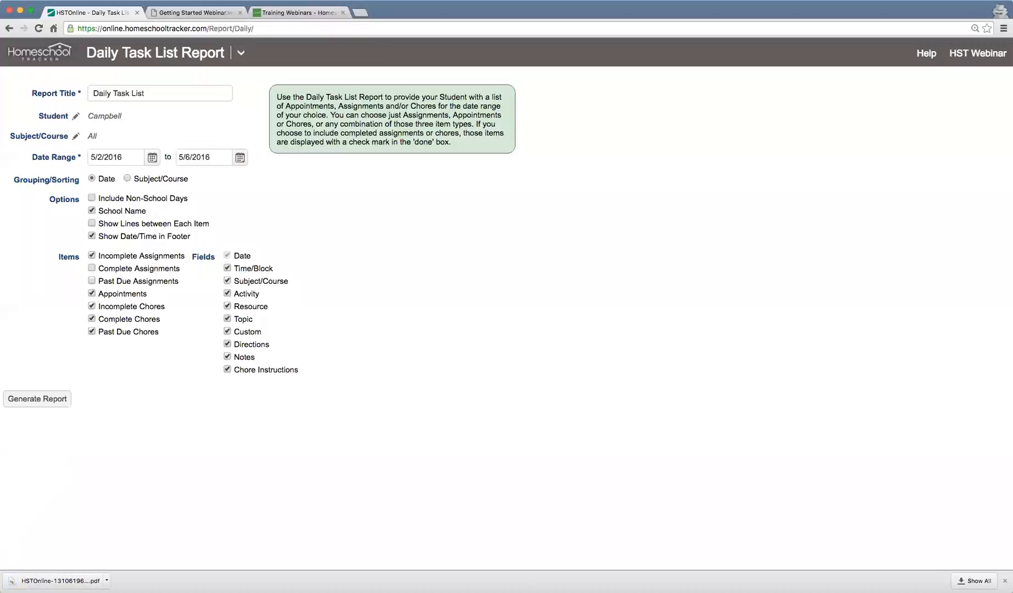
{"action": "left_click", "coordinate": [61, 581]}
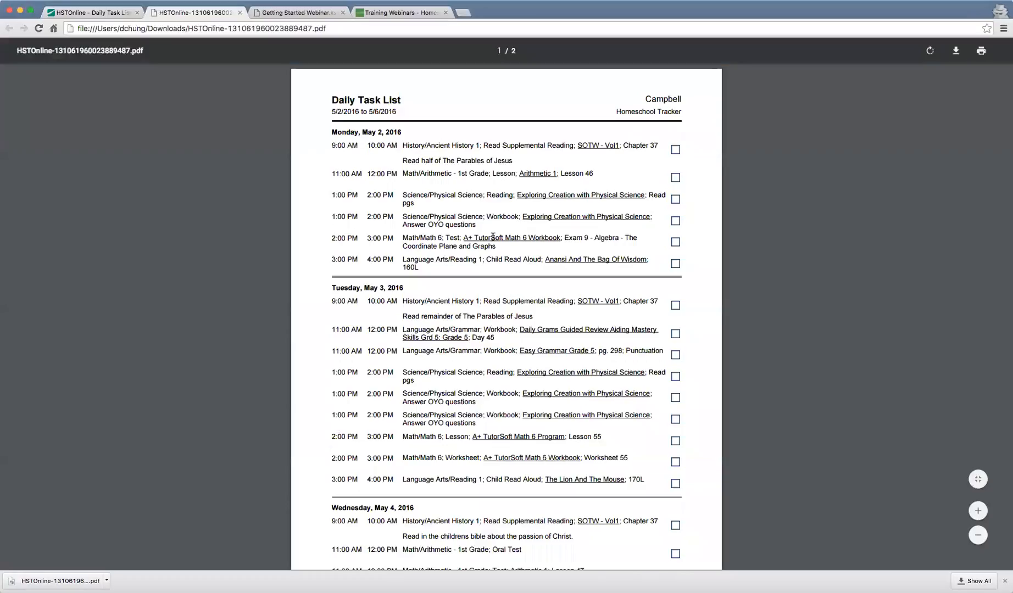
- Enlarge the Daily Task List PDF and examine its daily assignments, times and checkboxes across both pages
{"action": "key", "text": "super+equal"}
{"action": "key", "text": "super+equal"}
{"action": "key", "text": "super+equal"}
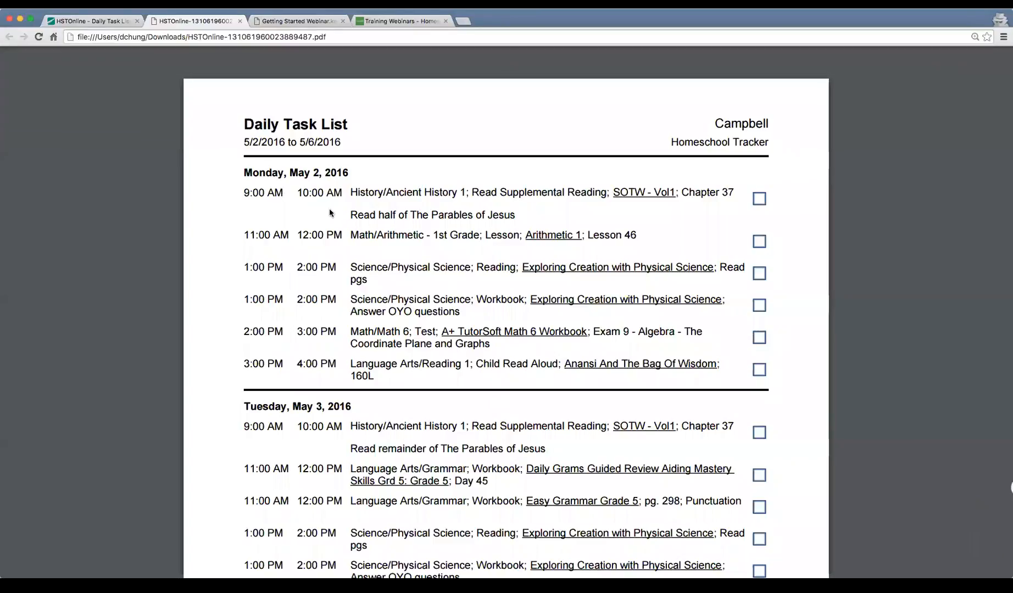
{"action": "scroll", "coordinate": [329, 212], "scroll_direction": "down", "scroll_amount": 1}
{"action": "left_click_drag", "start_coordinate": [351, 177], "coordinate": [441, 178]}
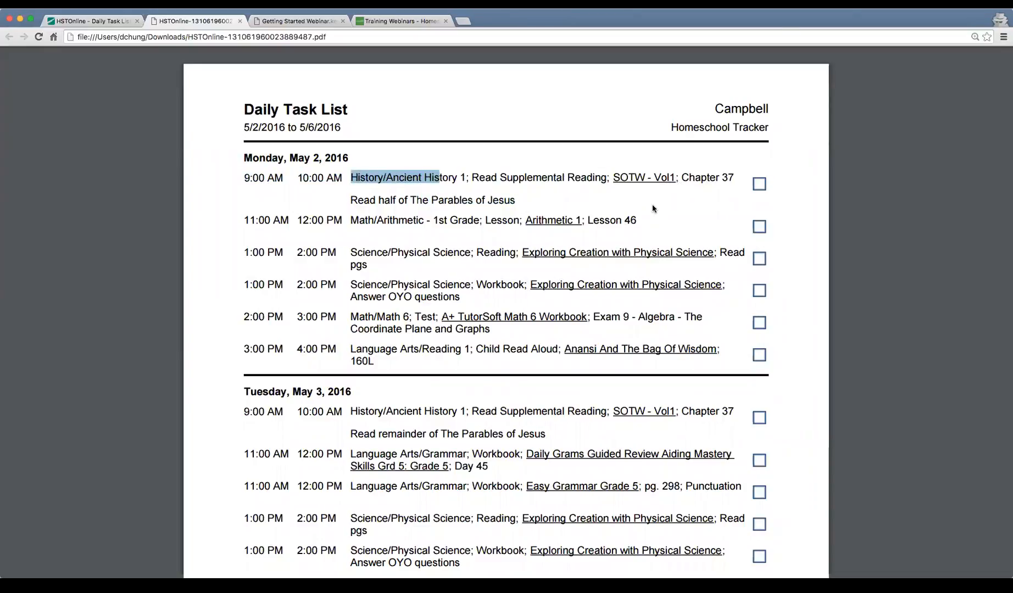
{"action": "scroll", "coordinate": [653, 207], "scroll_direction": "down", "scroll_amount": 5}
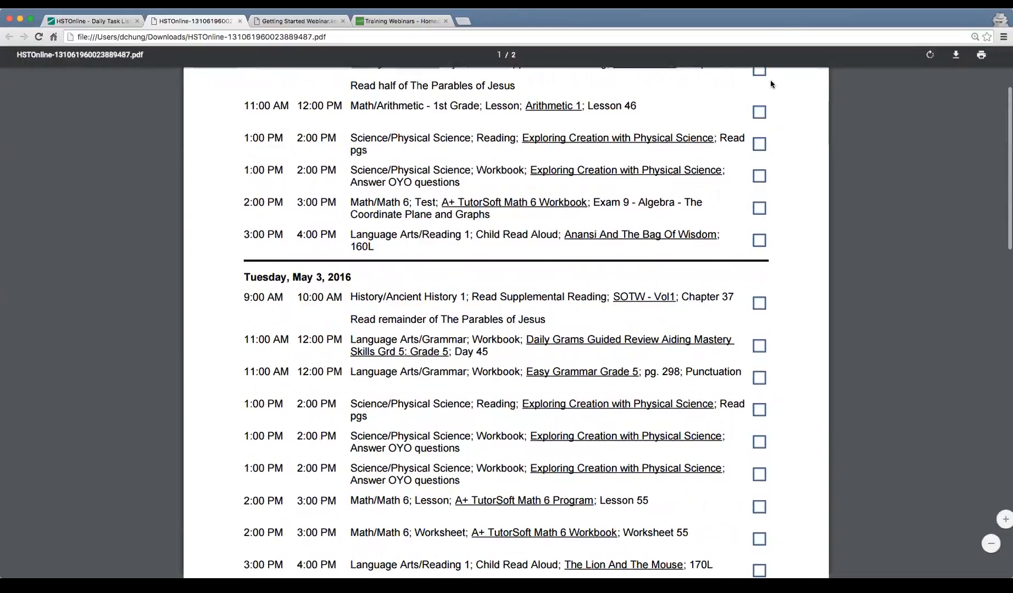
{"action": "scroll", "coordinate": [710, 295], "scroll_direction": "down", "scroll_amount": 10}
{"action": "scroll", "coordinate": [653, 361], "scroll_direction": "down", "scroll_amount": 14}
{"action": "scroll", "coordinate": [648, 358], "scroll_direction": "down", "scroll_amount": 11}
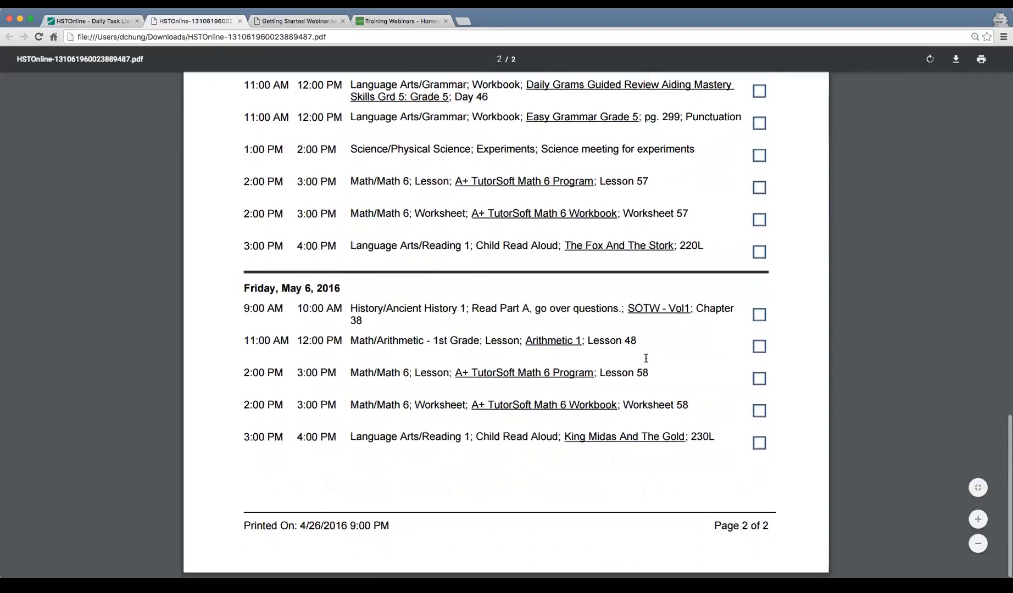
{"action": "scroll", "coordinate": [646, 358], "scroll_direction": "up", "scroll_amount": 20}
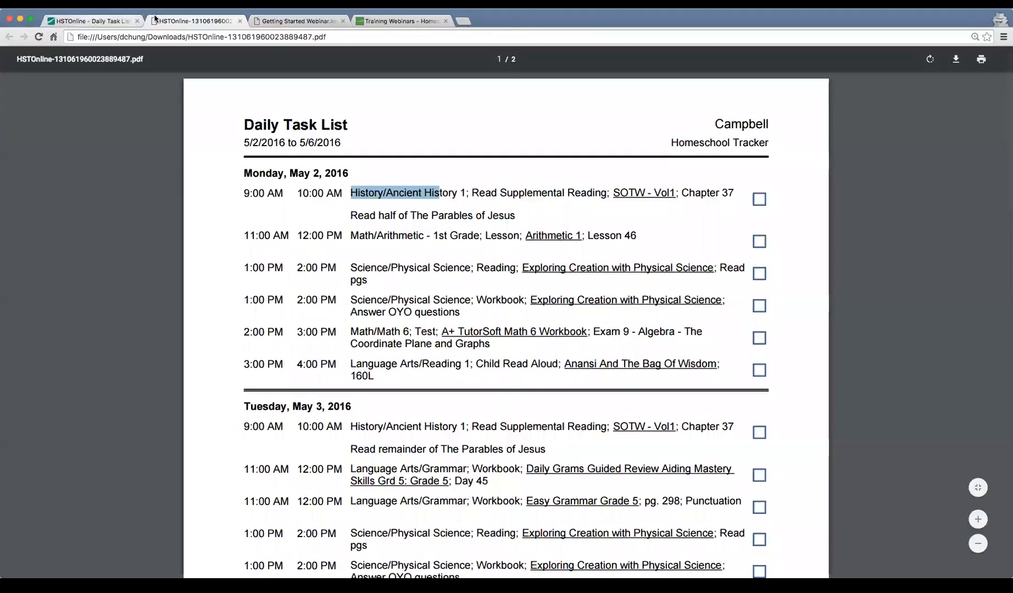
- Switch to the Getting Started Webinar PDF and bring up the Workflows slide
{"action": "left_click", "coordinate": [301, 22]}
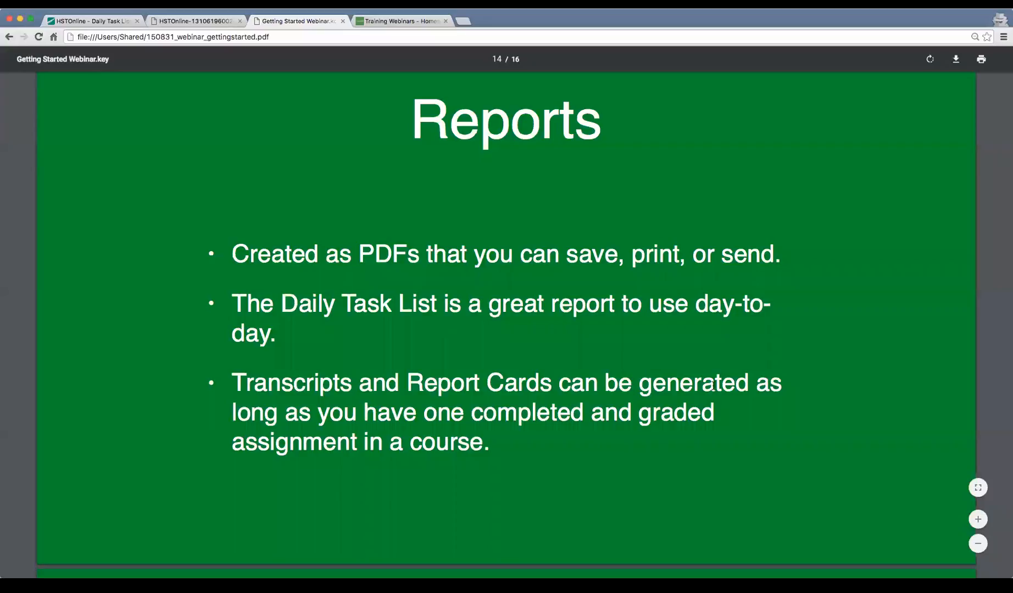
{"action": "scroll", "coordinate": [712, 385], "scroll_direction": "down", "scroll_amount": 10}
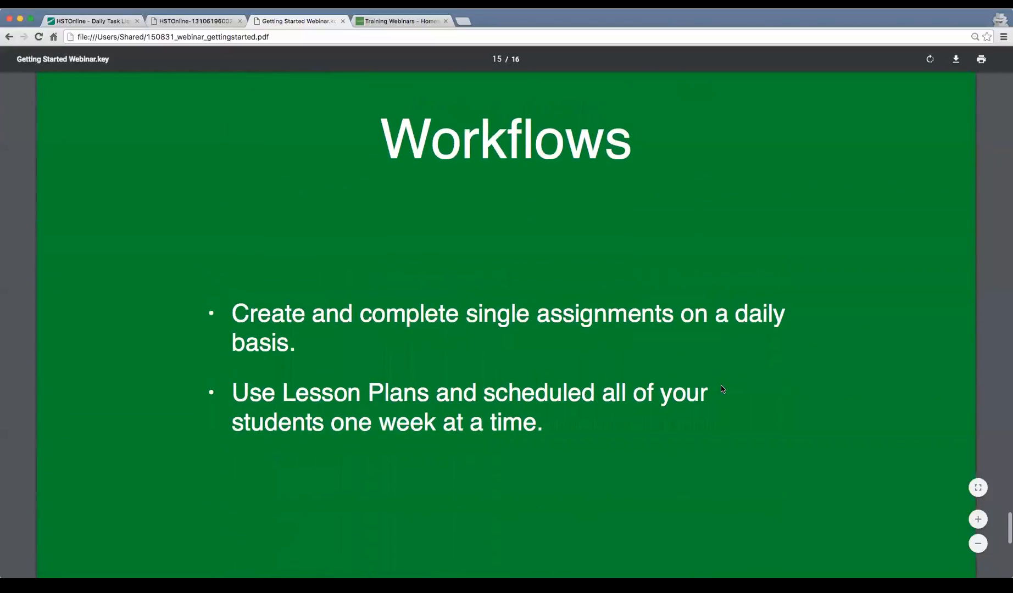